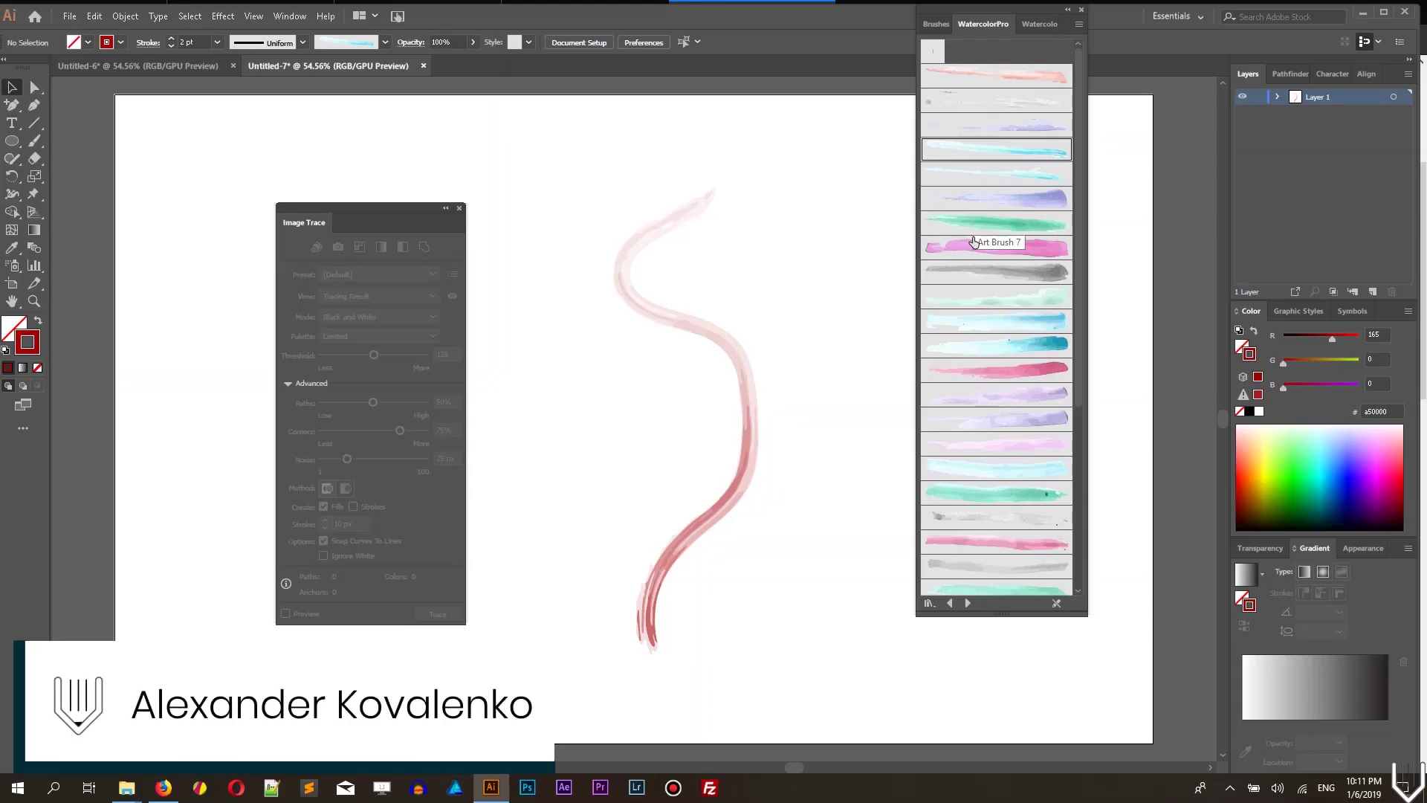
Step: Paint a dark-red S-shaped stroke with the pink WatercolorPro brush
click(974, 542)
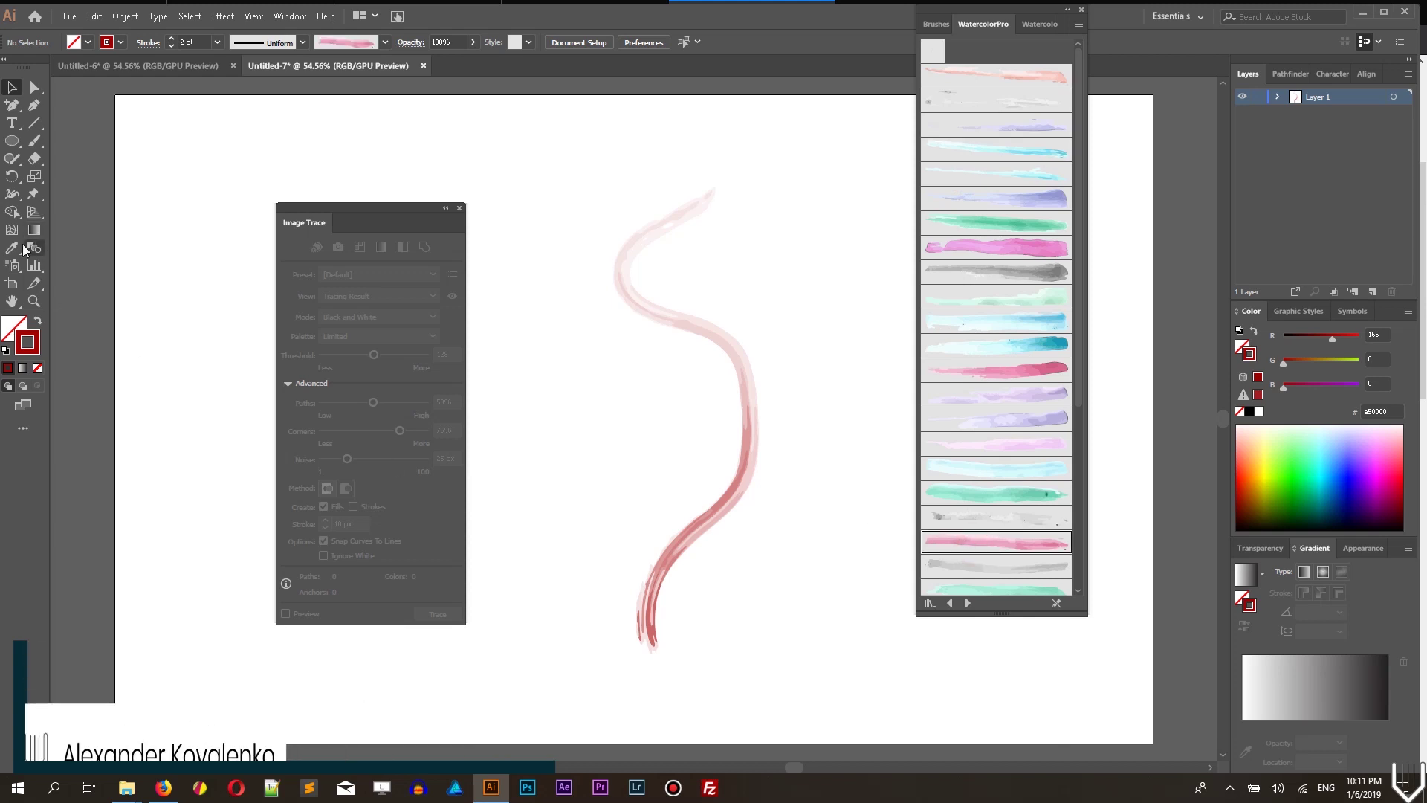
click(34, 141)
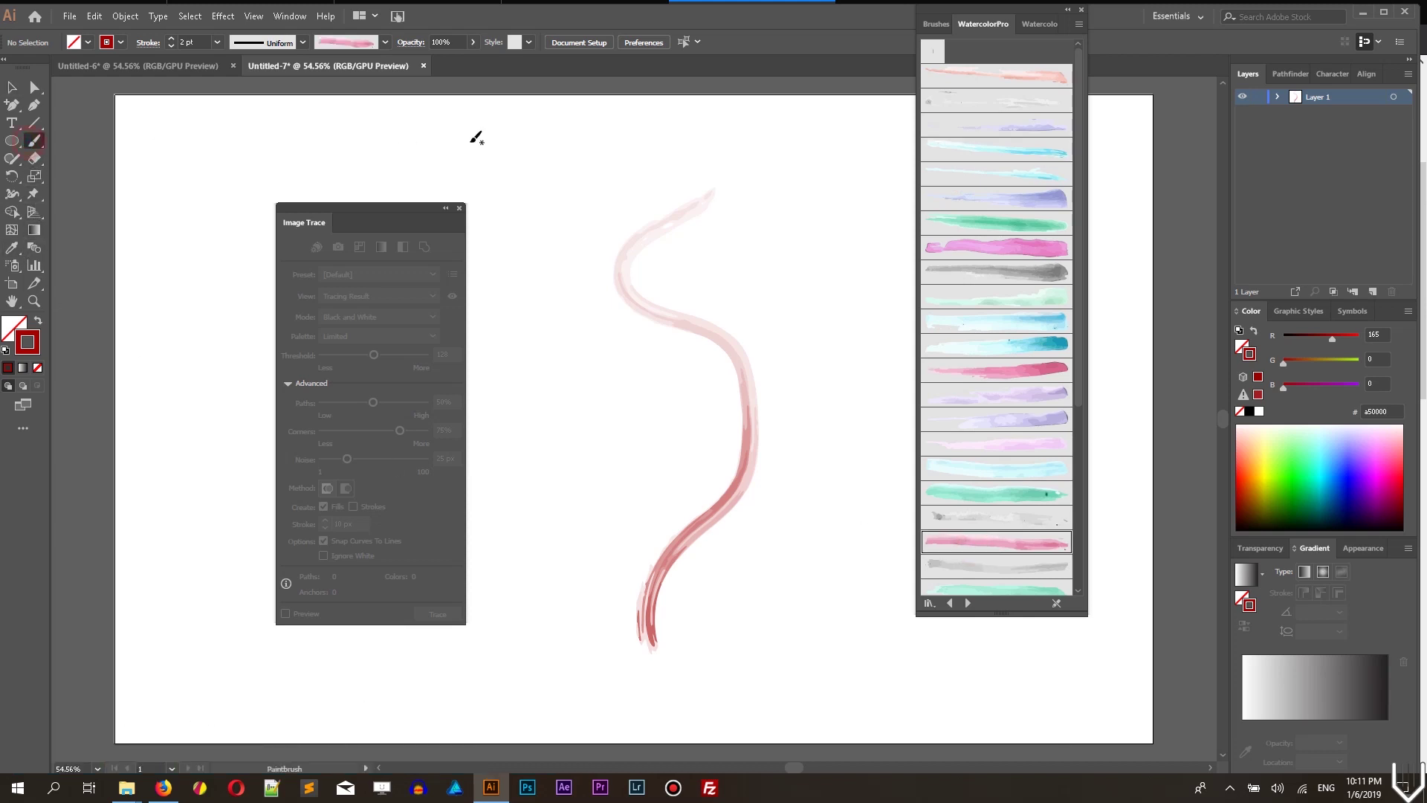
mouse_move(571, 145)
mouse_down()
mouse_move(599, 386)
mouse_move(565, 689)
mouse_up()
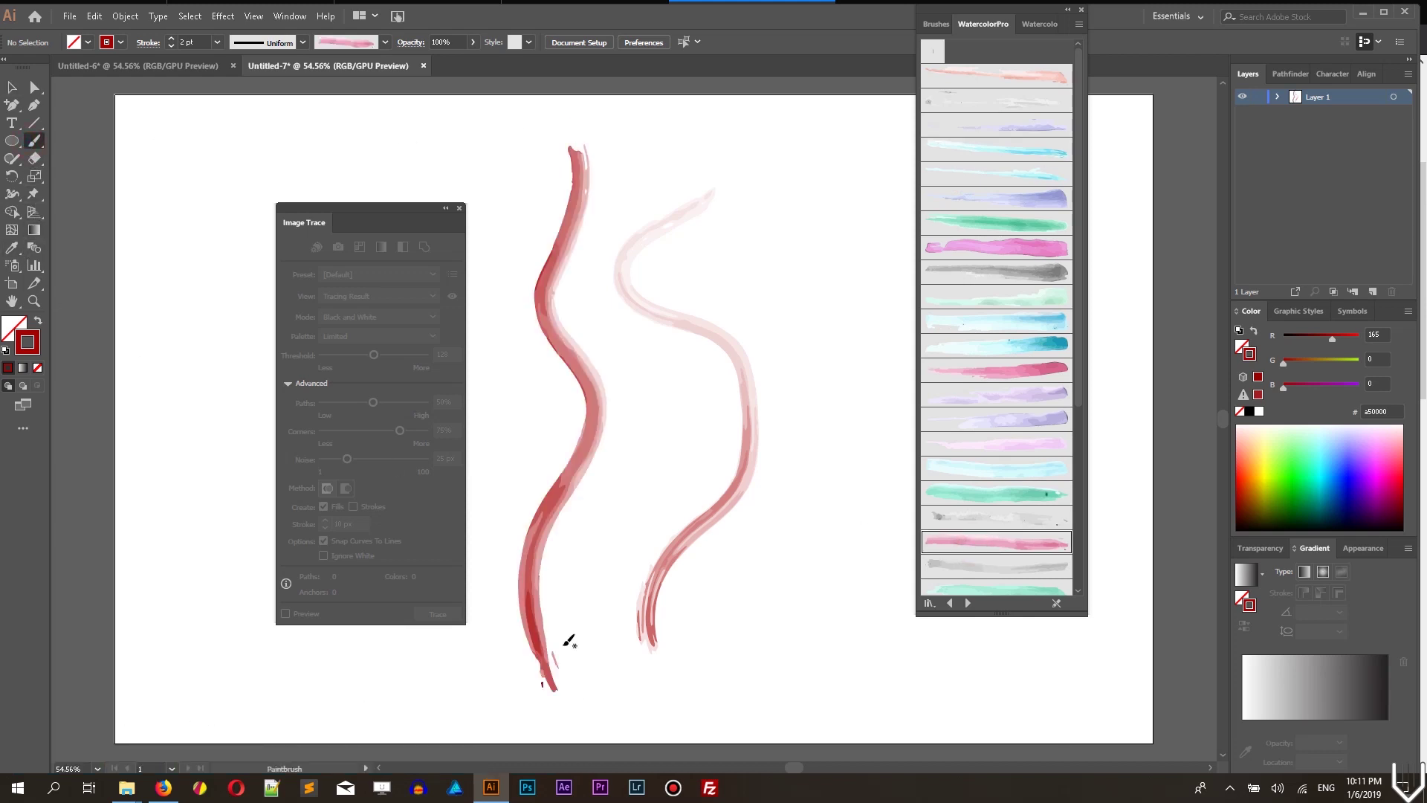
Step: Marquee-select both watercolour strokes and delete them
key(v)
click(773, 230)
drag(774, 230, 501, 471)
key(Delete)
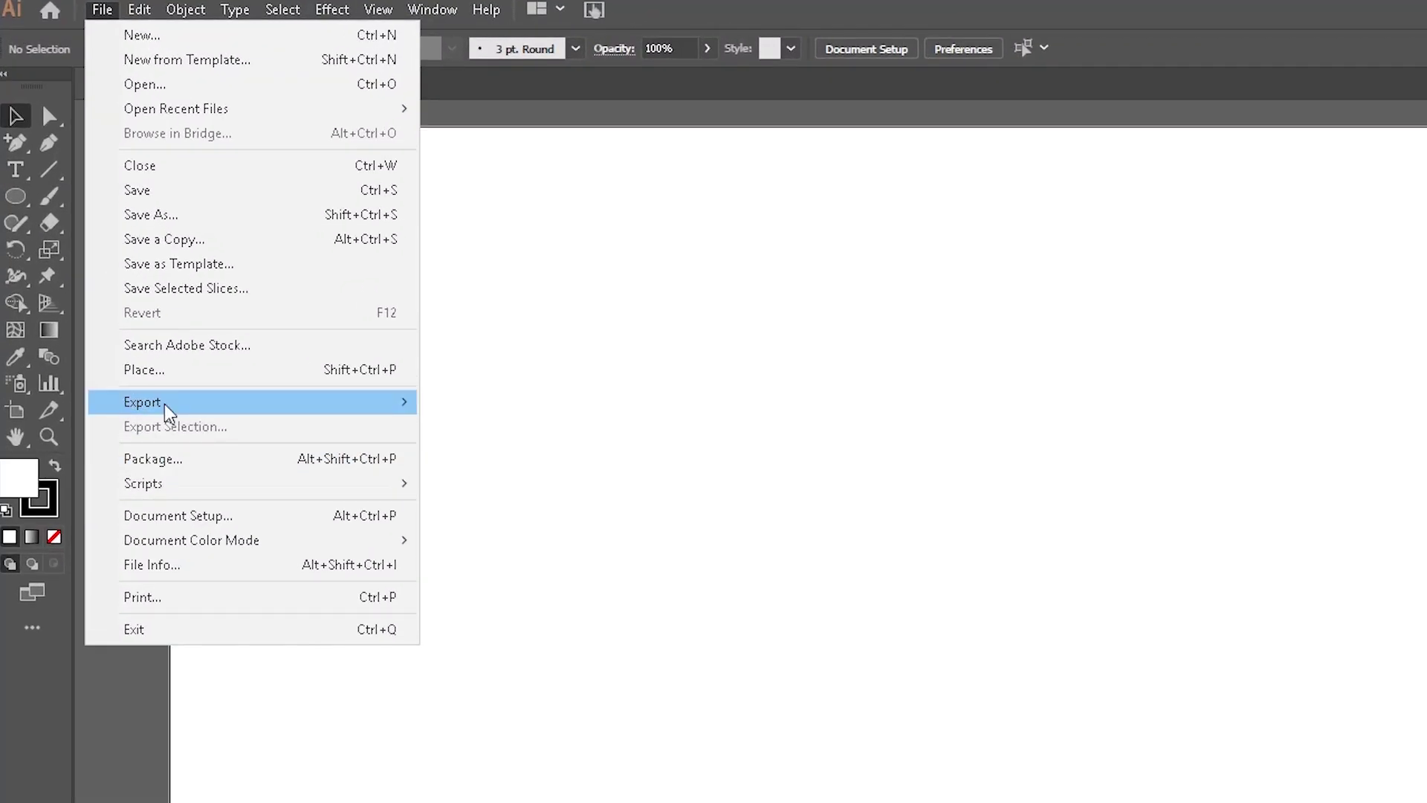
Step: Place Watercolor_1_0001.jpg on the page and nudge it into position
click(169, 373)
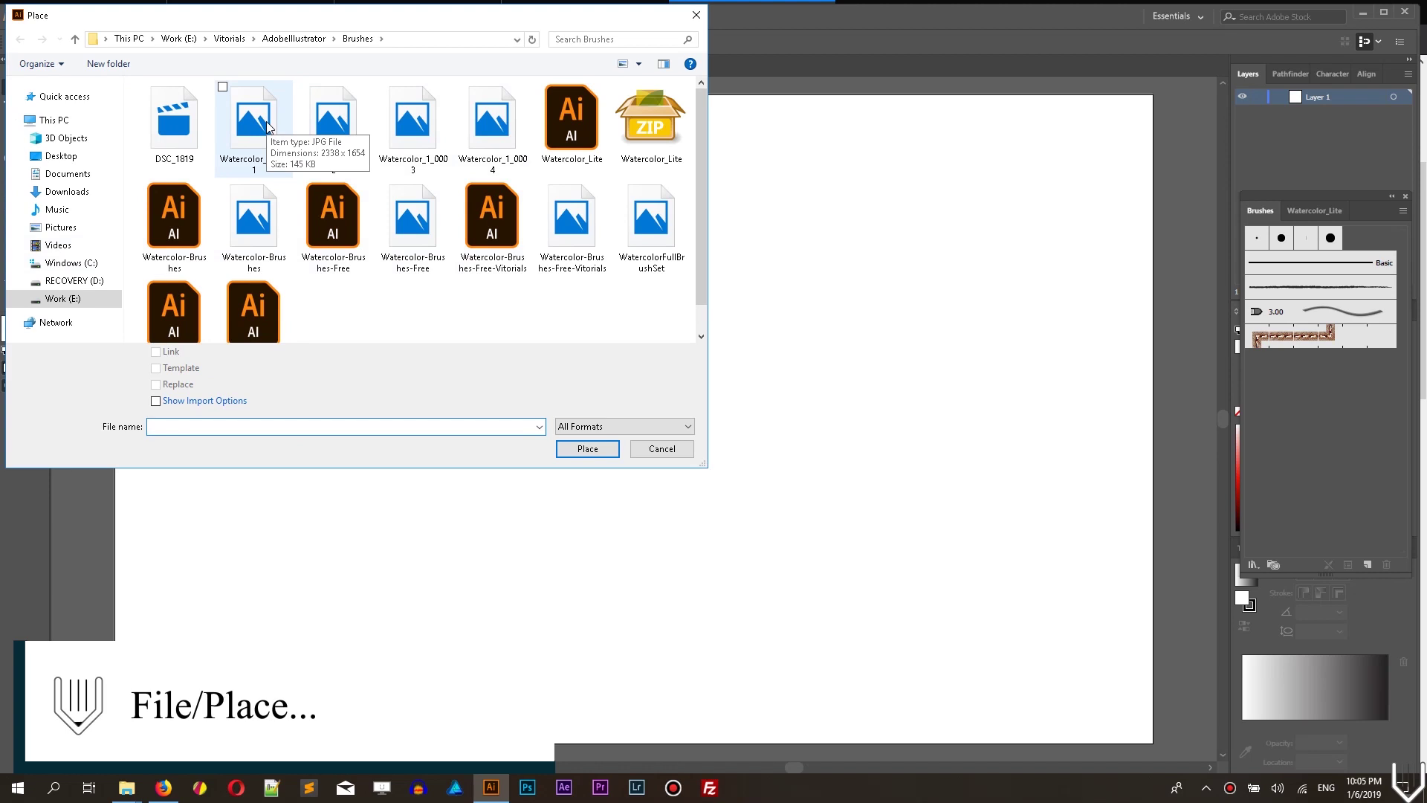
double_click(379, 175)
click(405, 243)
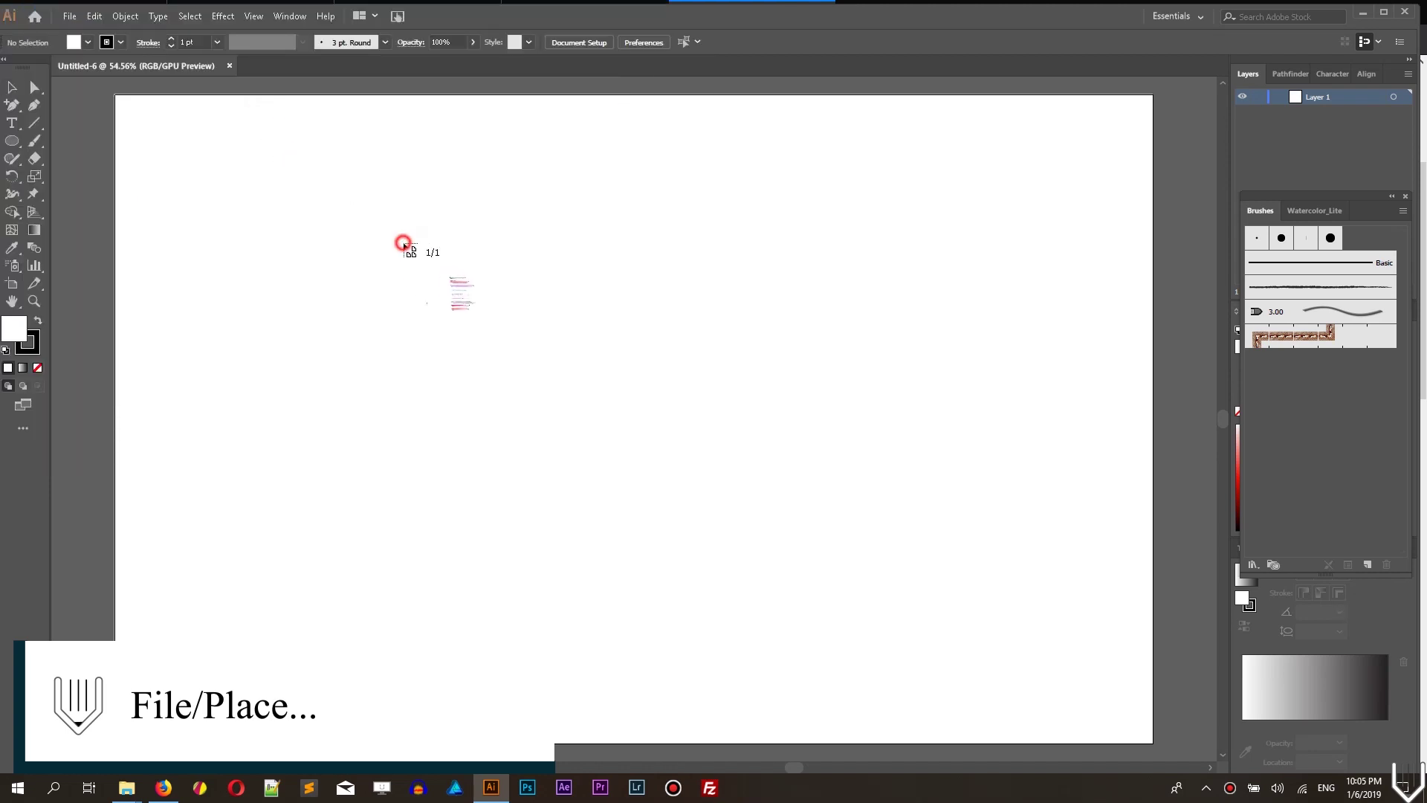
drag(690, 293, 645, 254)
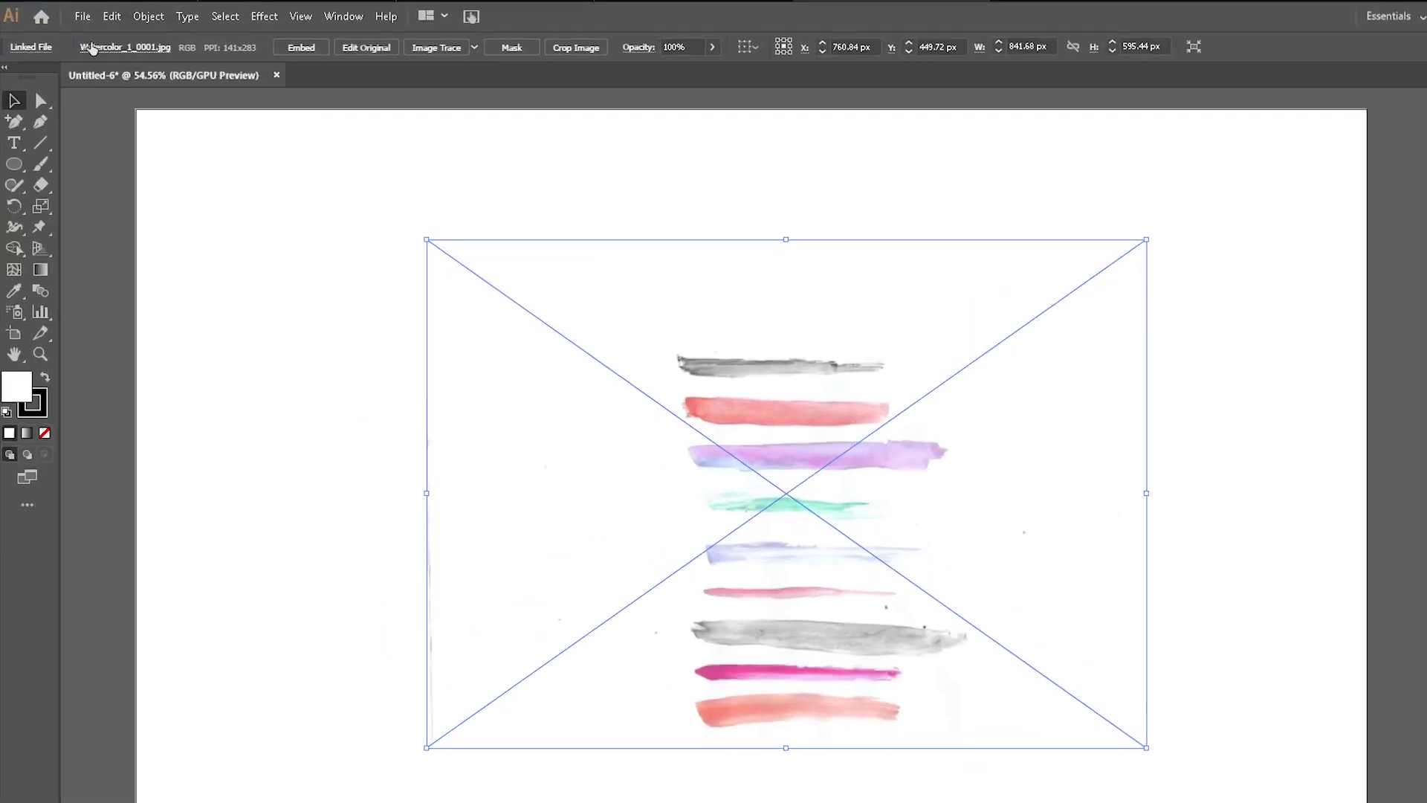
Step: Rasterize the placed image at Medium (150 ppi)
click(119, 15)
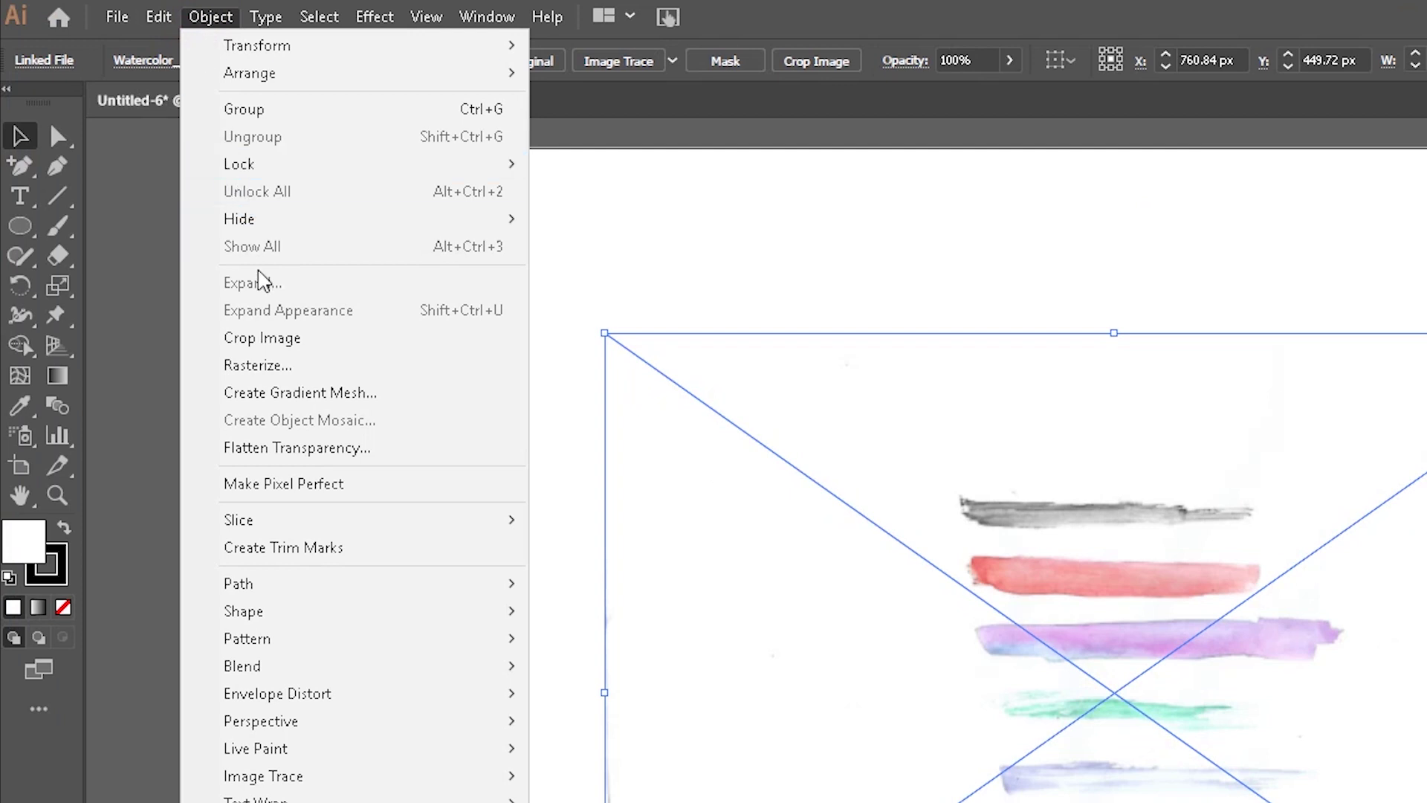
click(247, 367)
click(1216, 481)
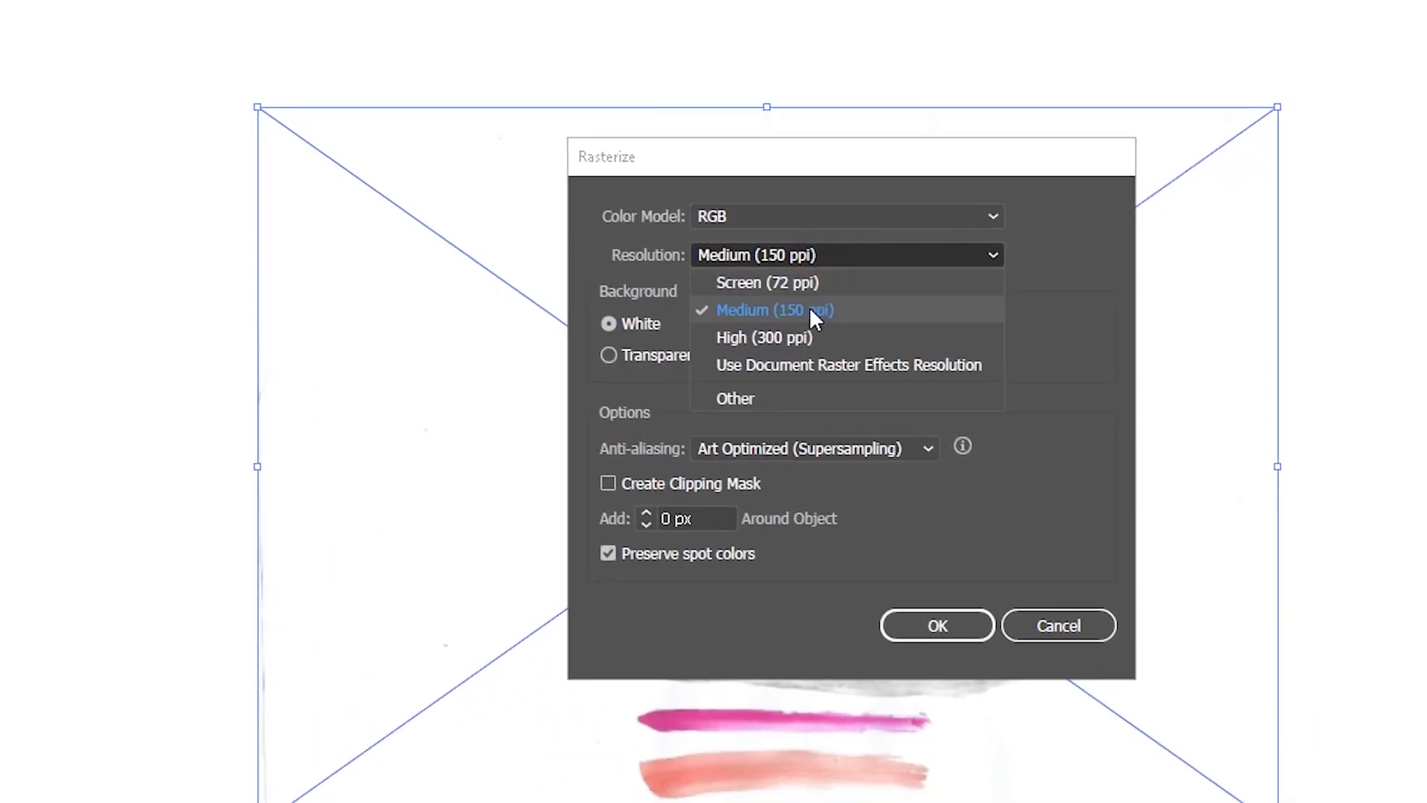
click(809, 310)
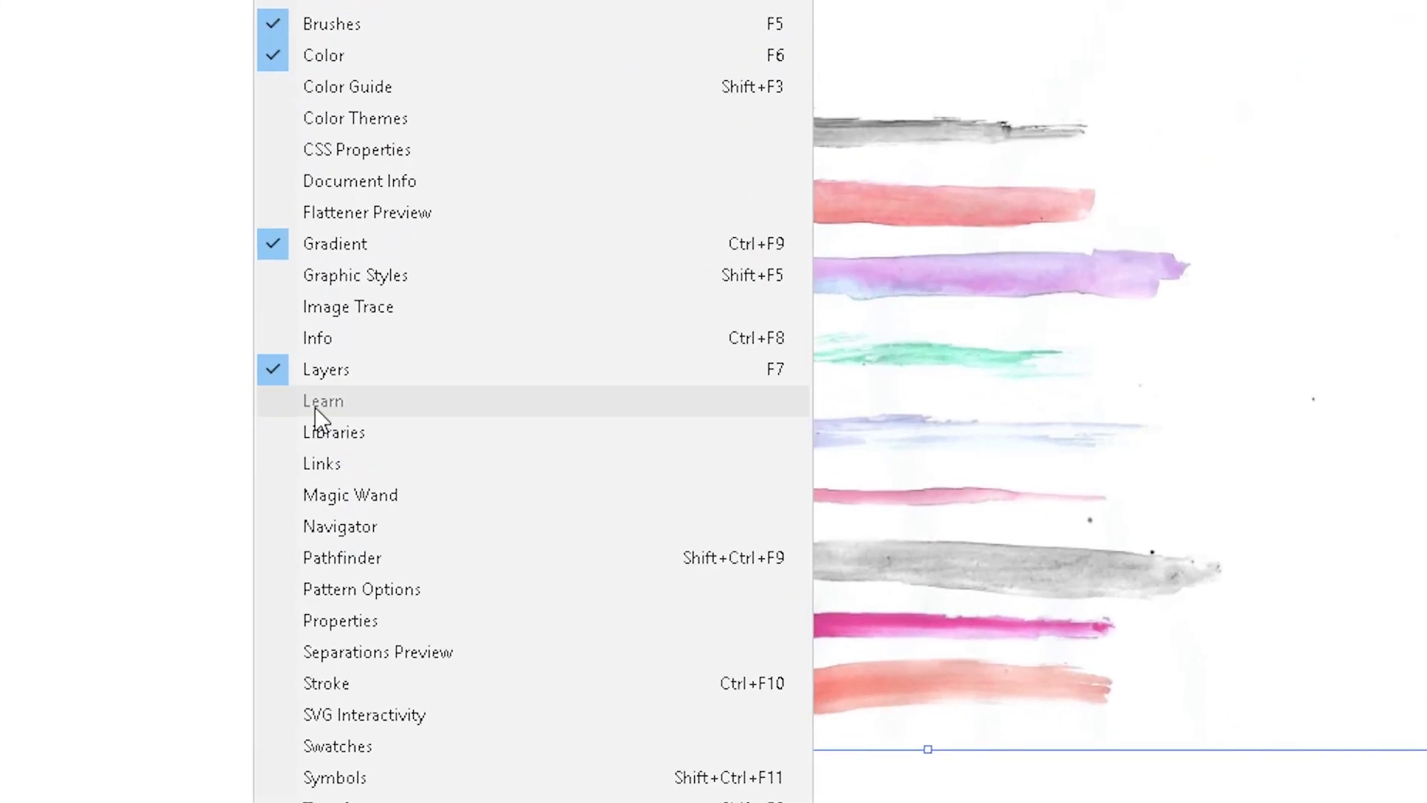
Step: In Image Trace, set noise to 1 px, mode to Color and palette to Full Tone
click(315, 308)
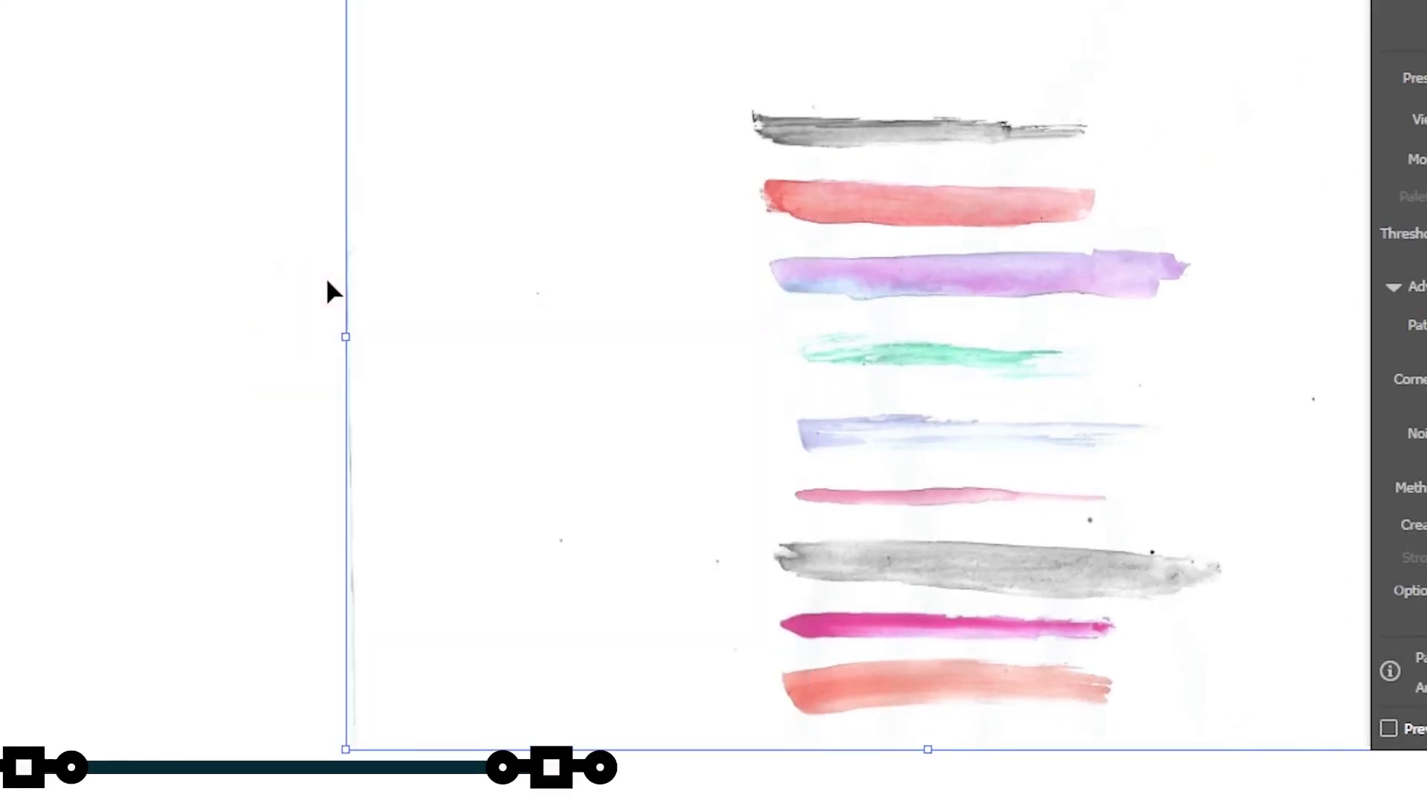
mouse_move(1420, 47)
mouse_down()
mouse_move(460, 48)
mouse_move(404, 0)
mouse_move(347, 0)
mouse_up()
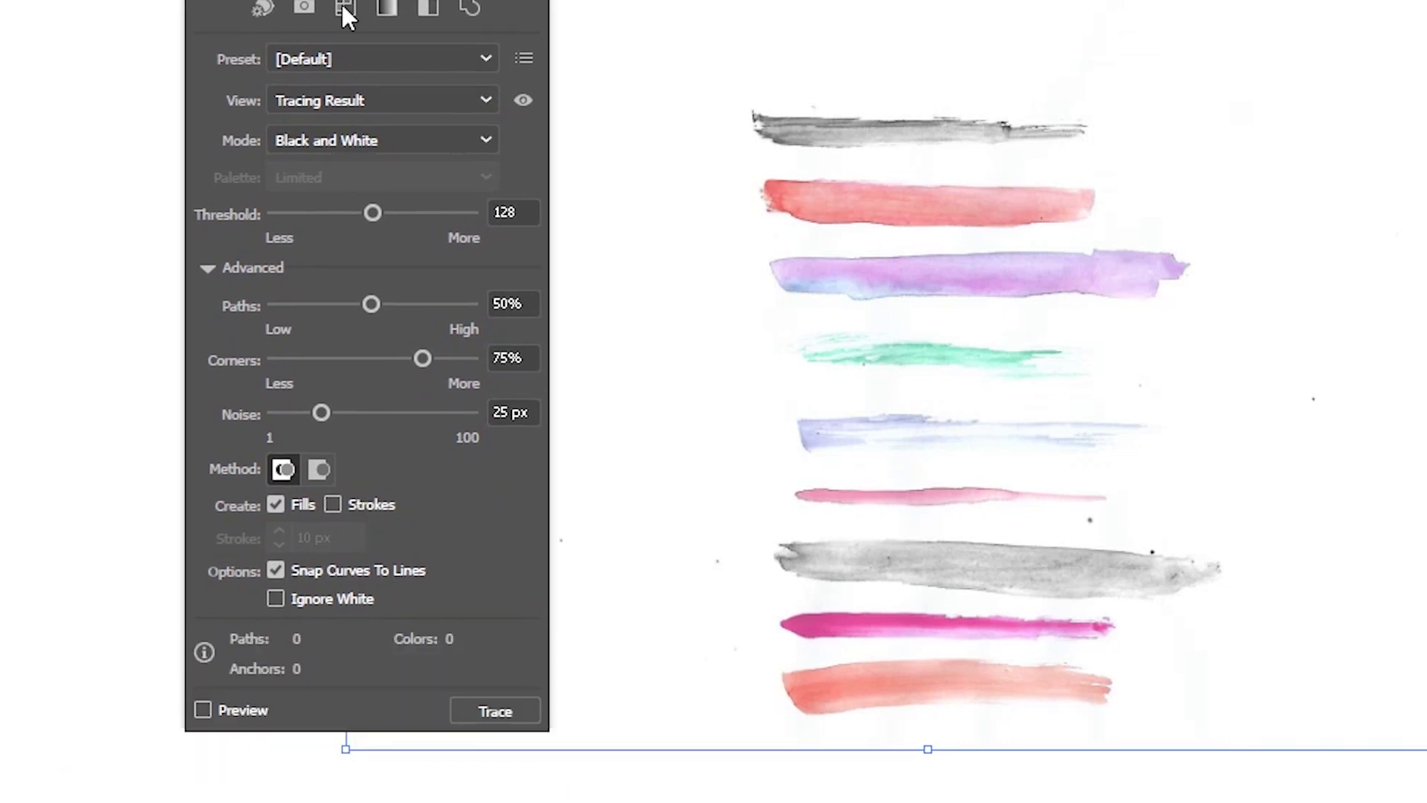
drag(319, 412, 255, 414)
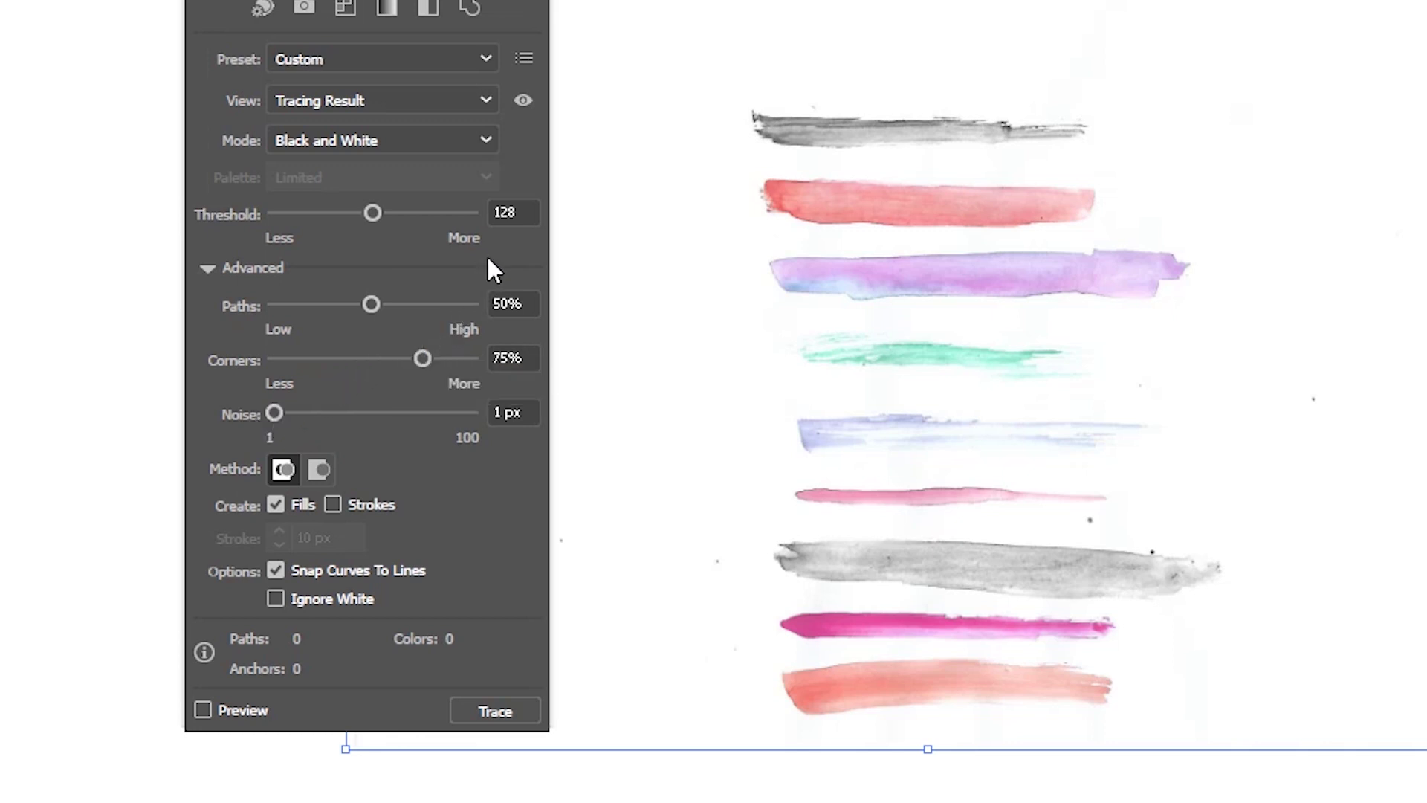
click(398, 136)
click(362, 173)
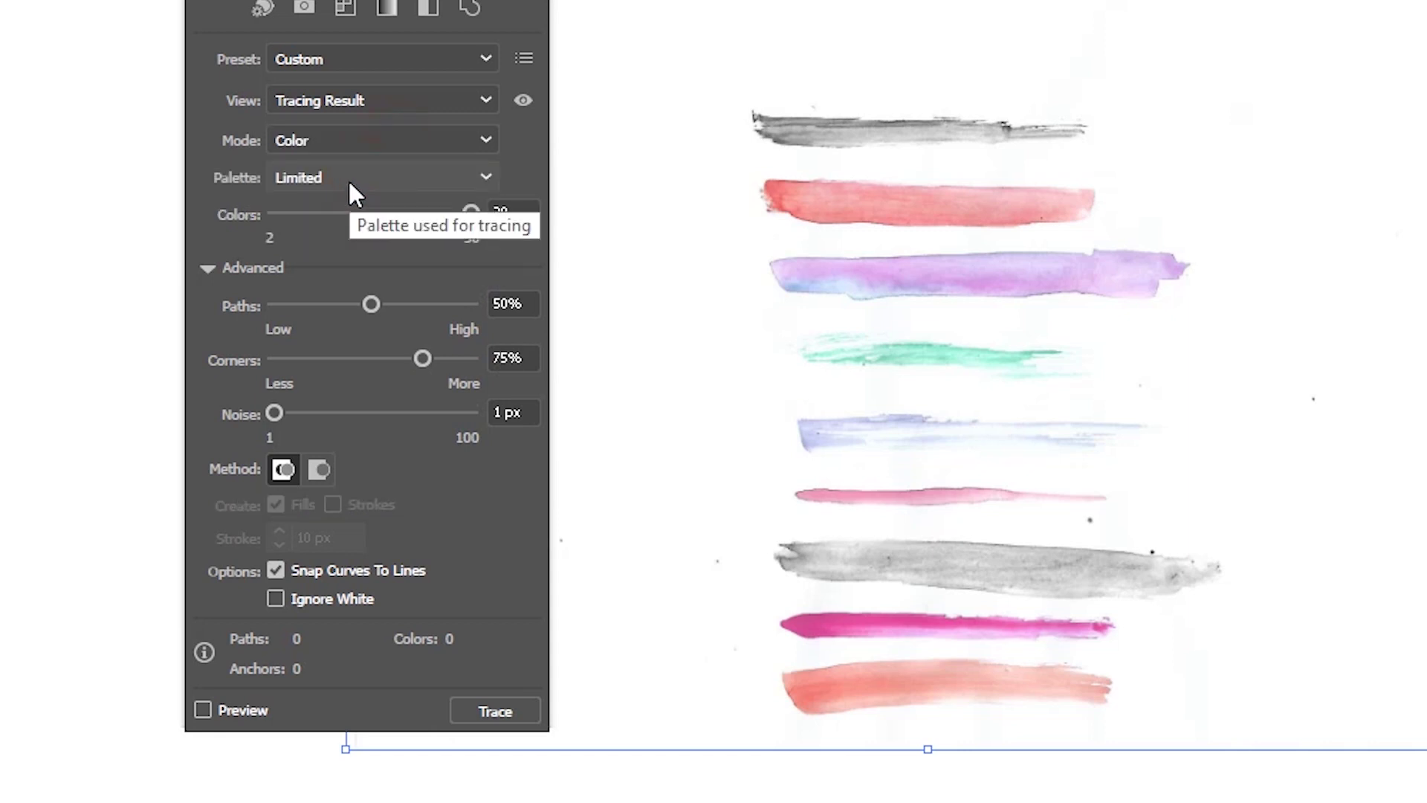
click(348, 179)
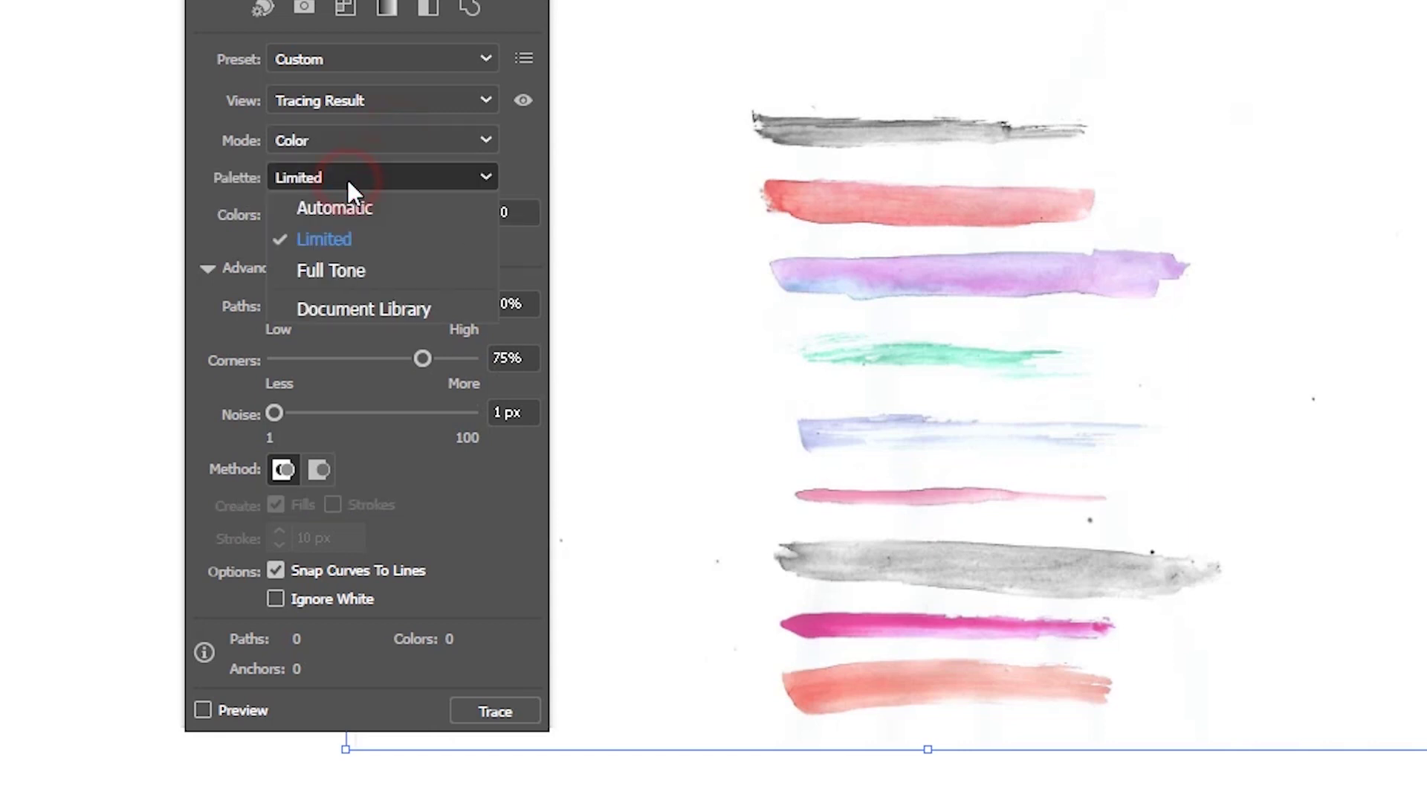
click(341, 269)
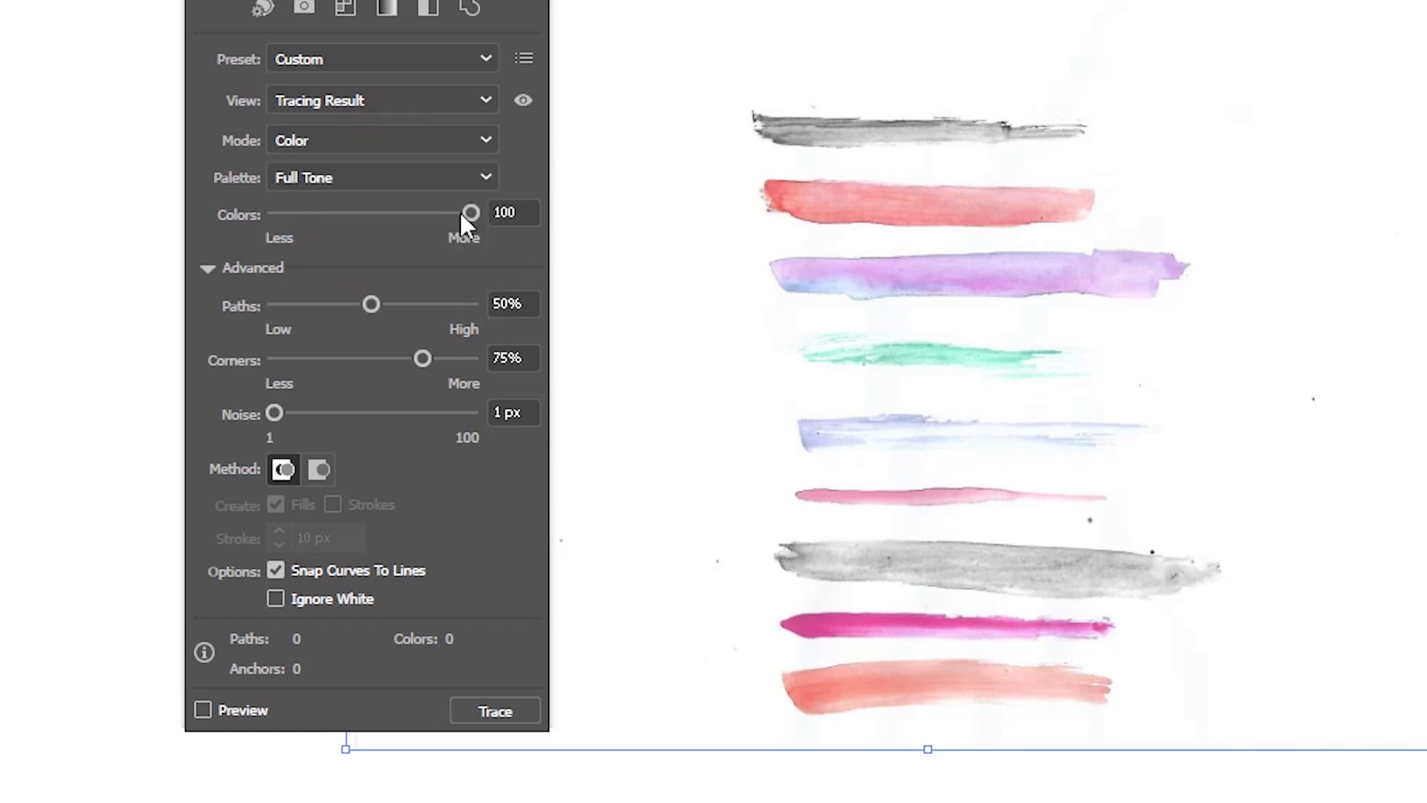
Step: Set 50 colours and 65% paths, ignore white, and run the trace
drag(461, 214, 373, 214)
click(371, 303)
drag(385, 304, 402, 305)
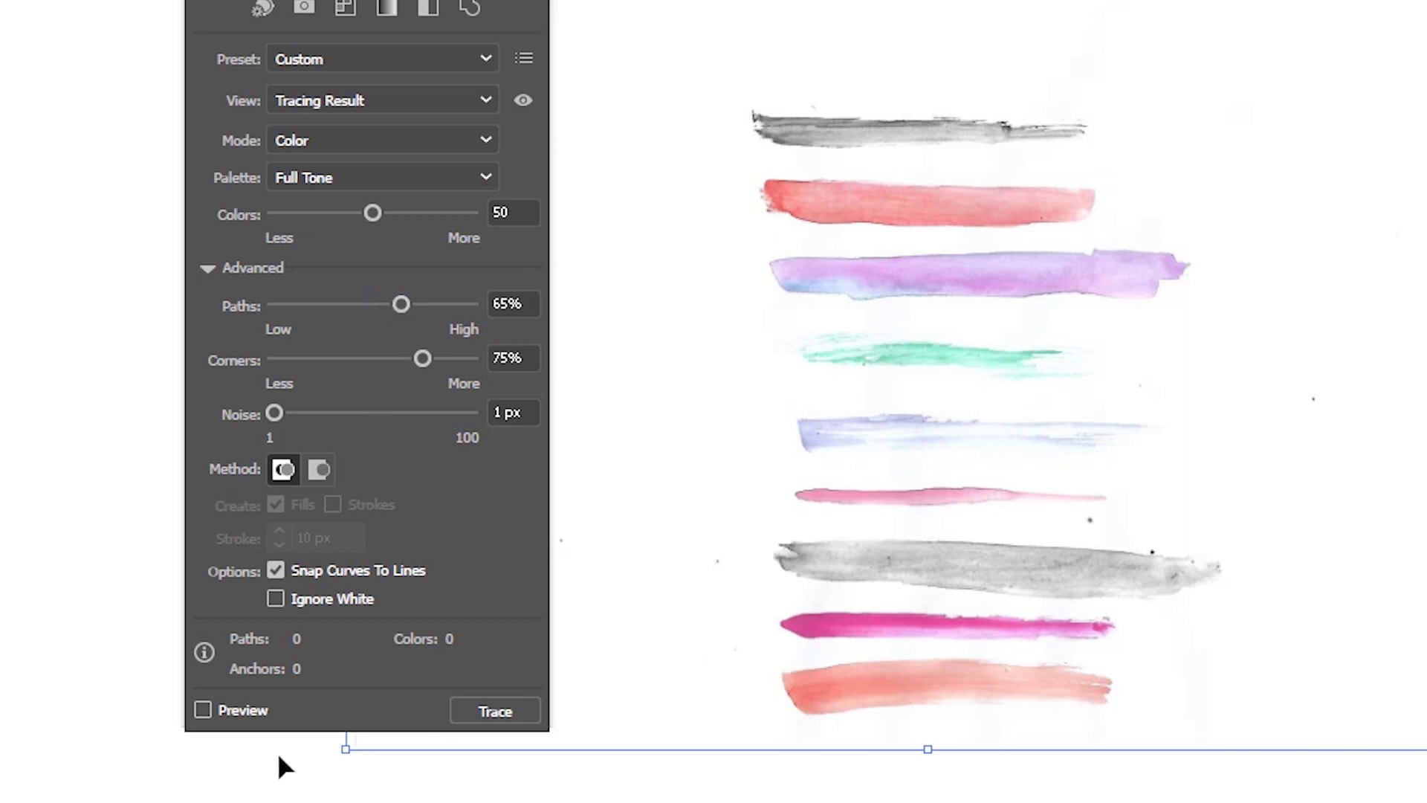
click(204, 710)
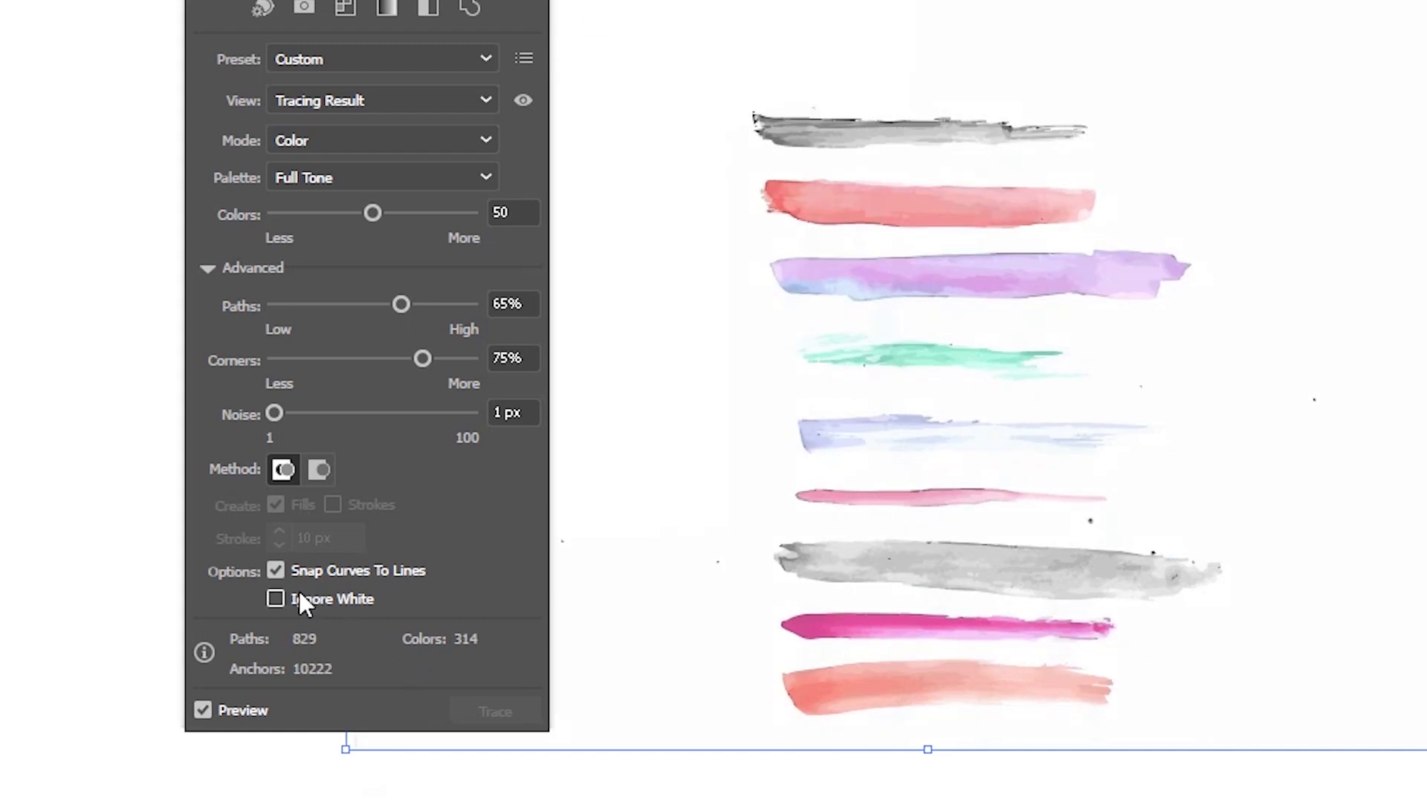
click(303, 597)
click(203, 710)
click(487, 711)
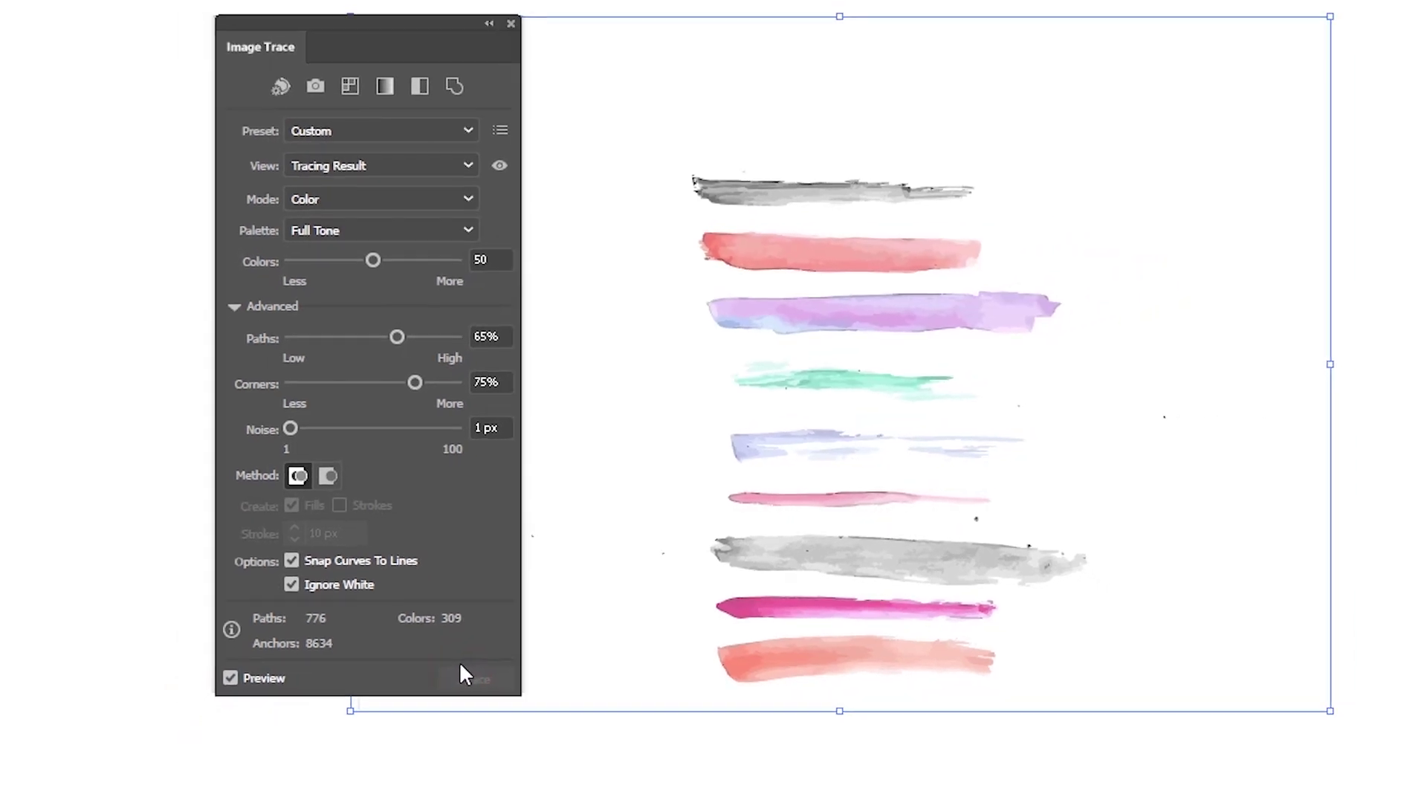
click(168, 13)
Step: Expand the trace into vector shapes and ungroup it twice
mouse_move(245, 16)
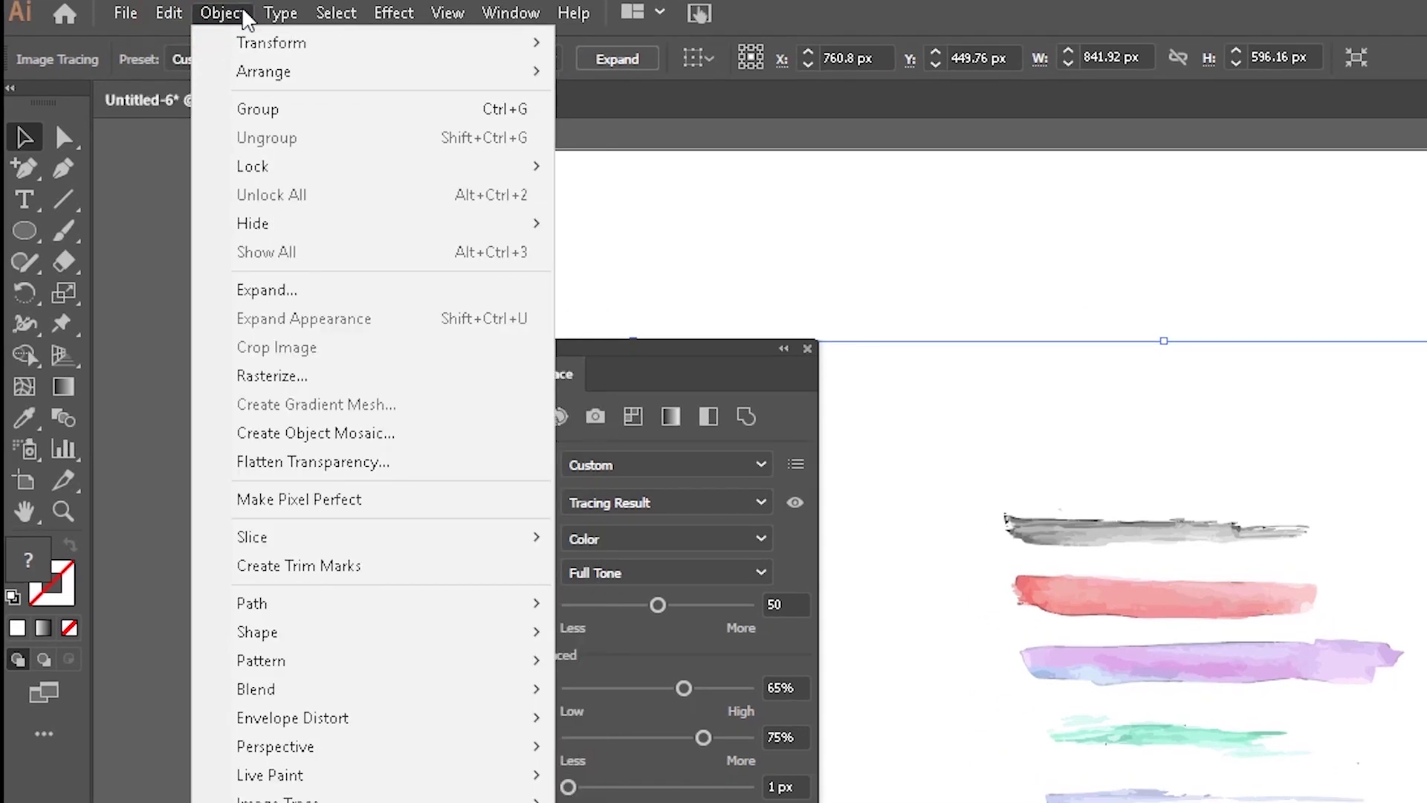
click(281, 289)
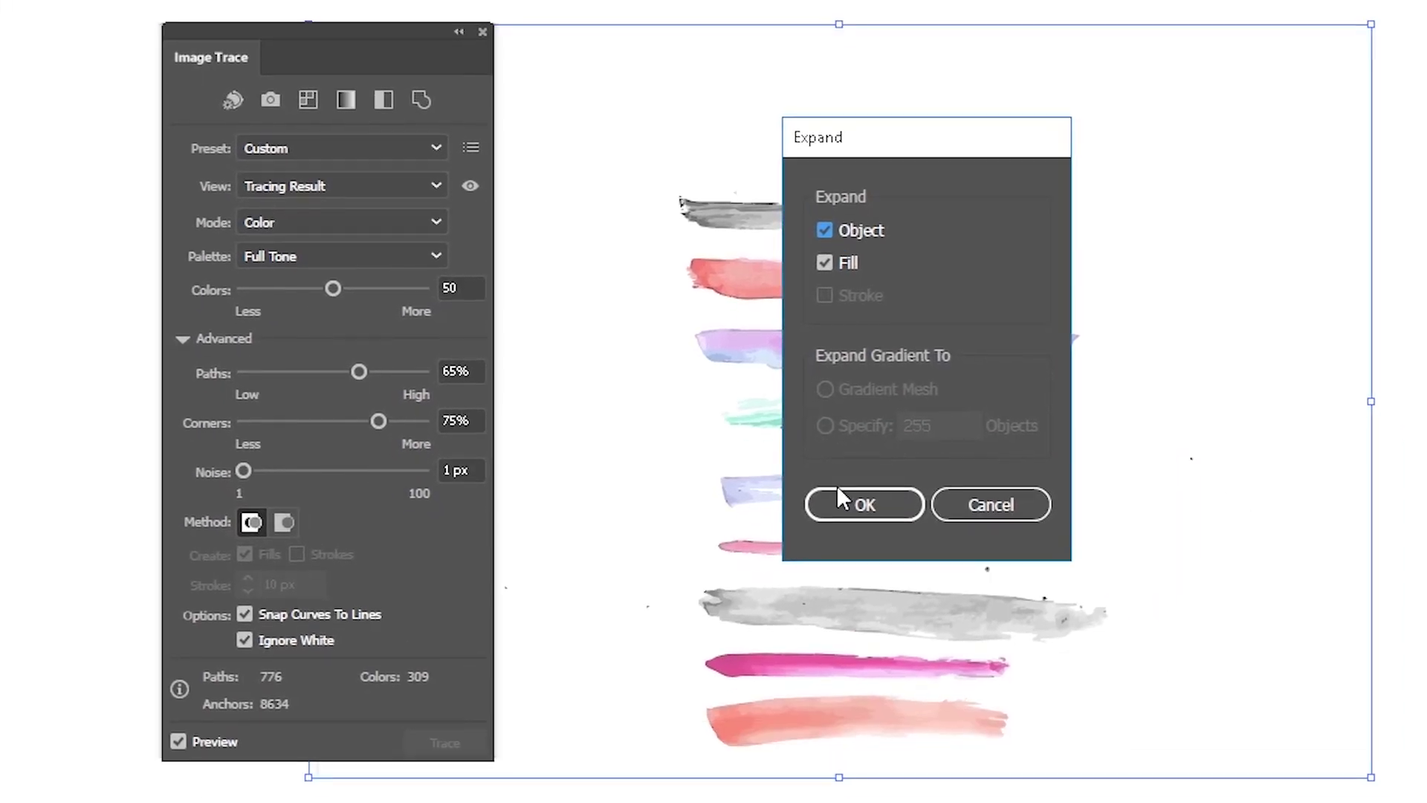
click(840, 501)
right_click(1117, 237)
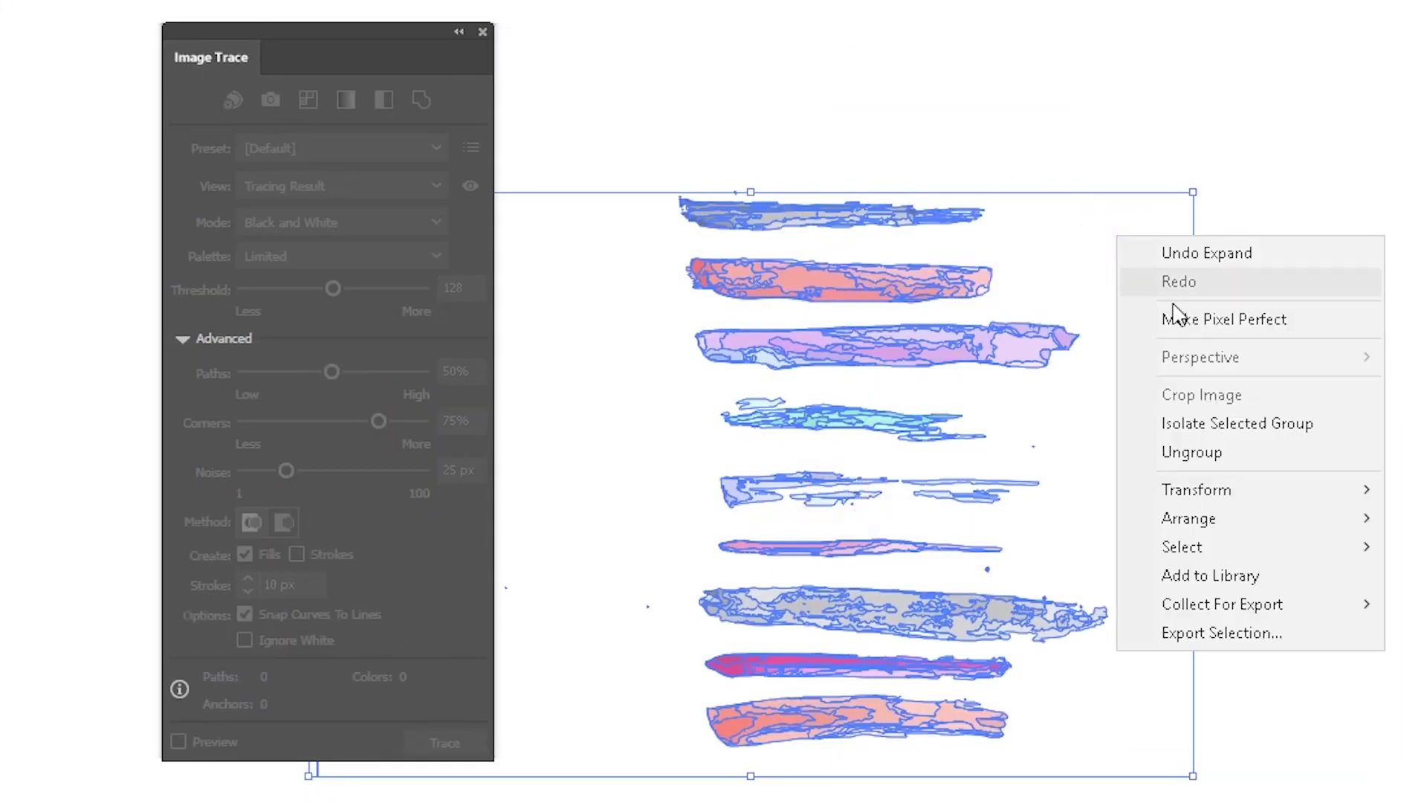
click(1206, 450)
right_click(1128, 350)
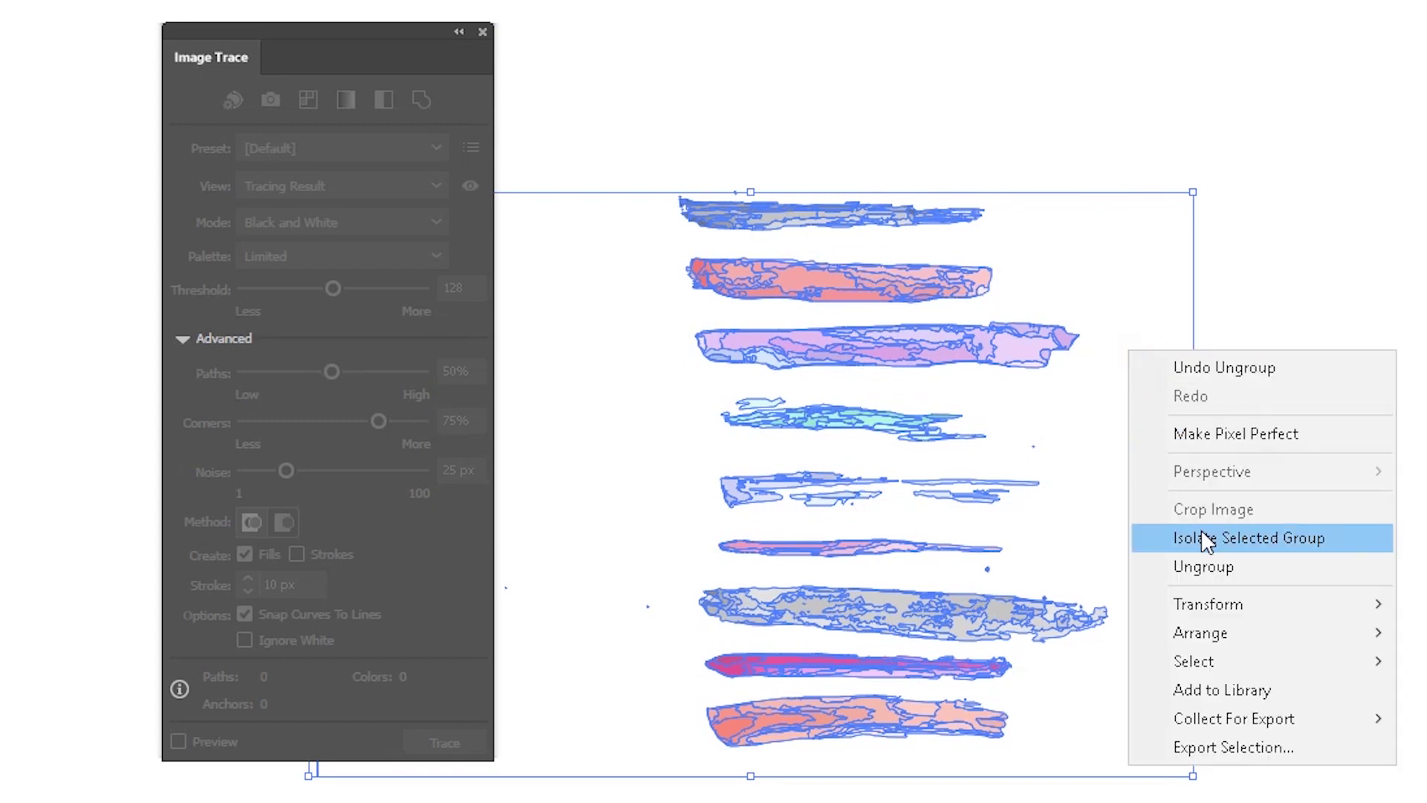
click(1201, 566)
Step: Move the top grey stroke above the others and float the Brushes panel beside the canvas
click(1293, 319)
drag(1078, 418, 1025, 461)
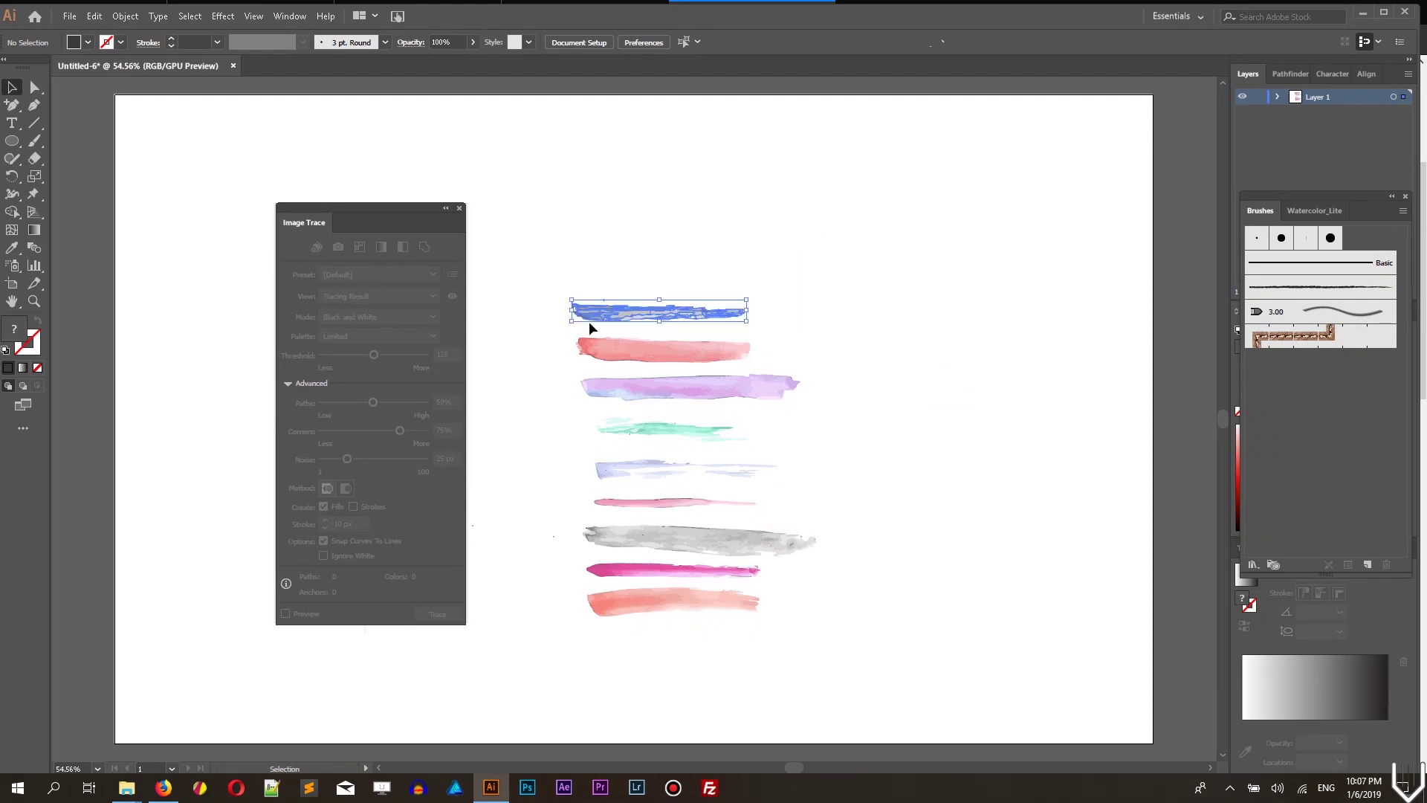
key(v)
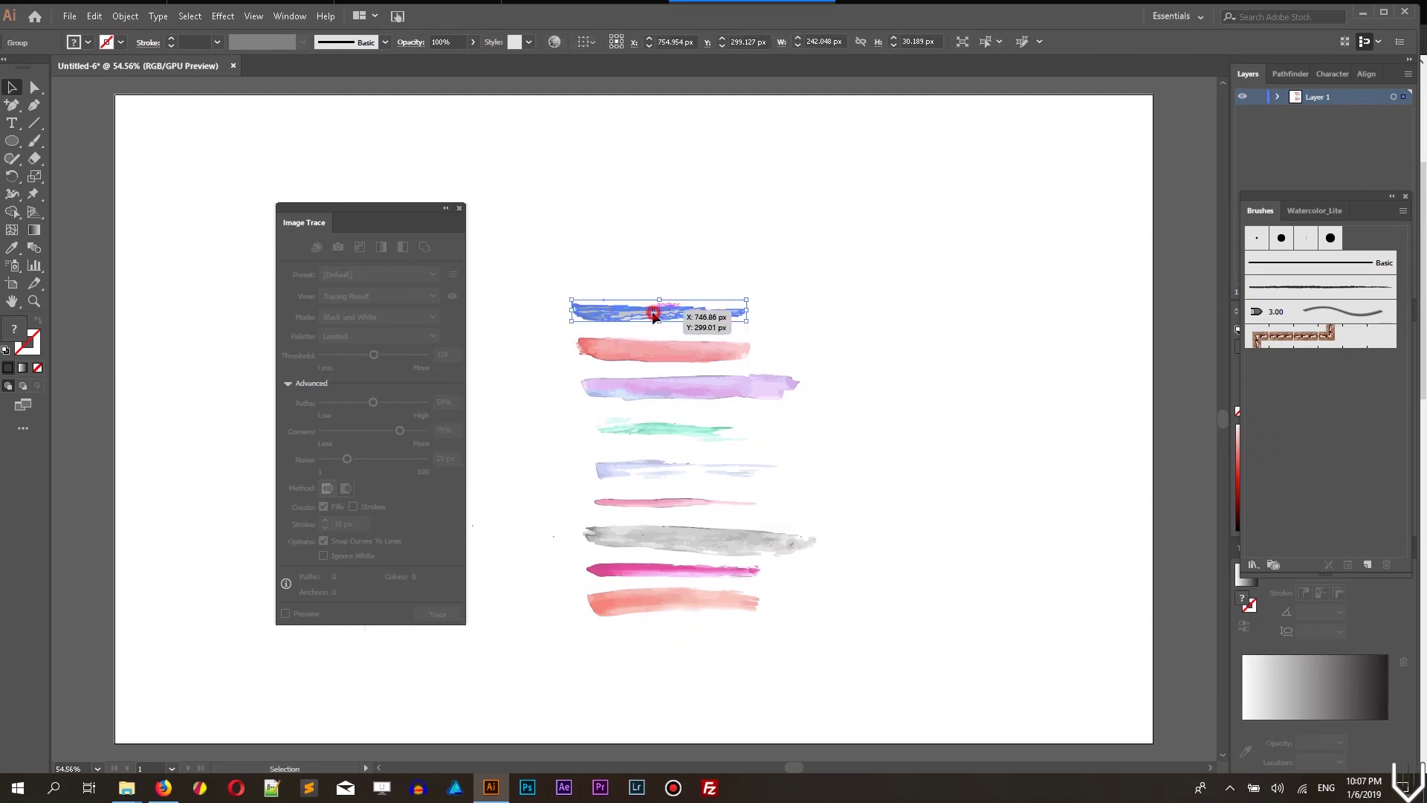
drag(654, 308, 712, 215)
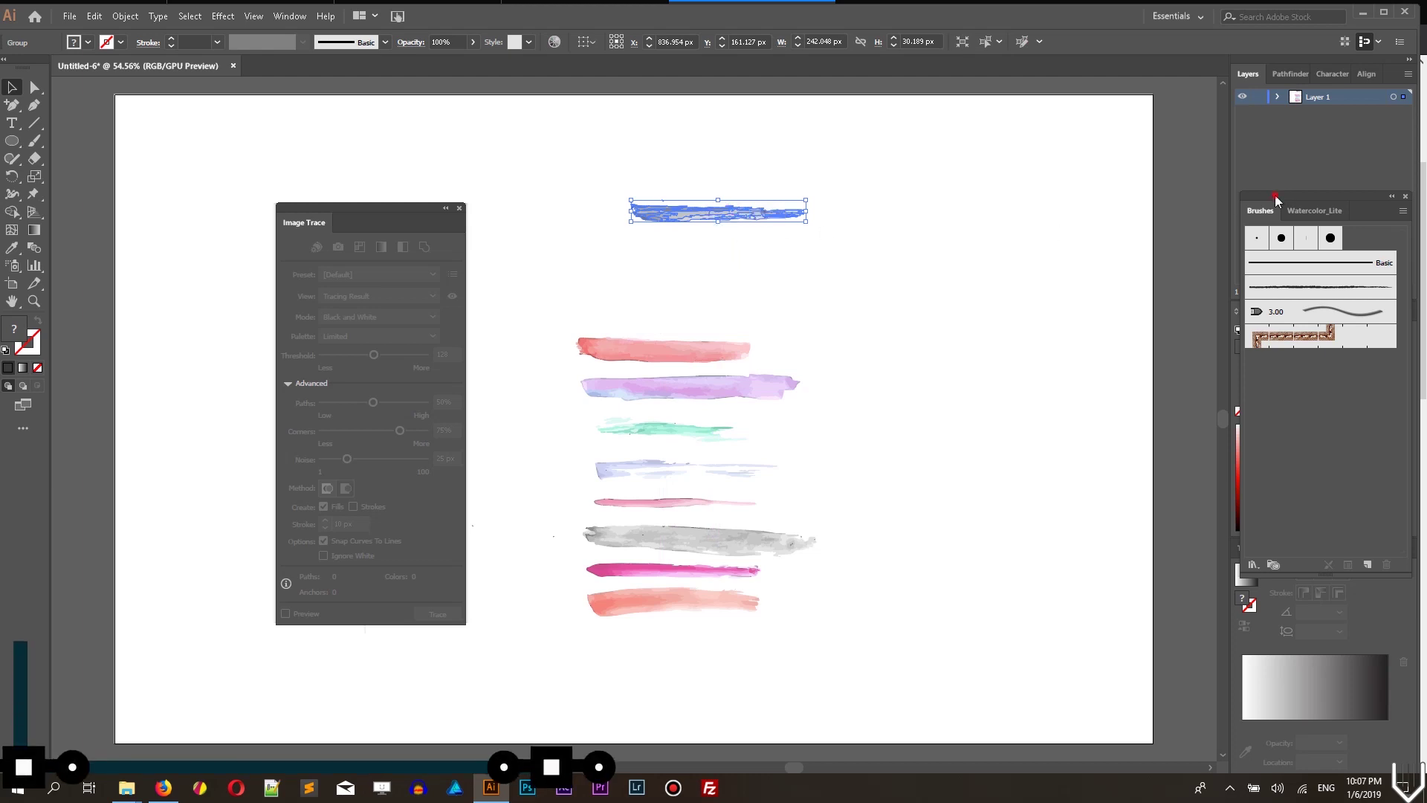
drag(1273, 195, 969, 198)
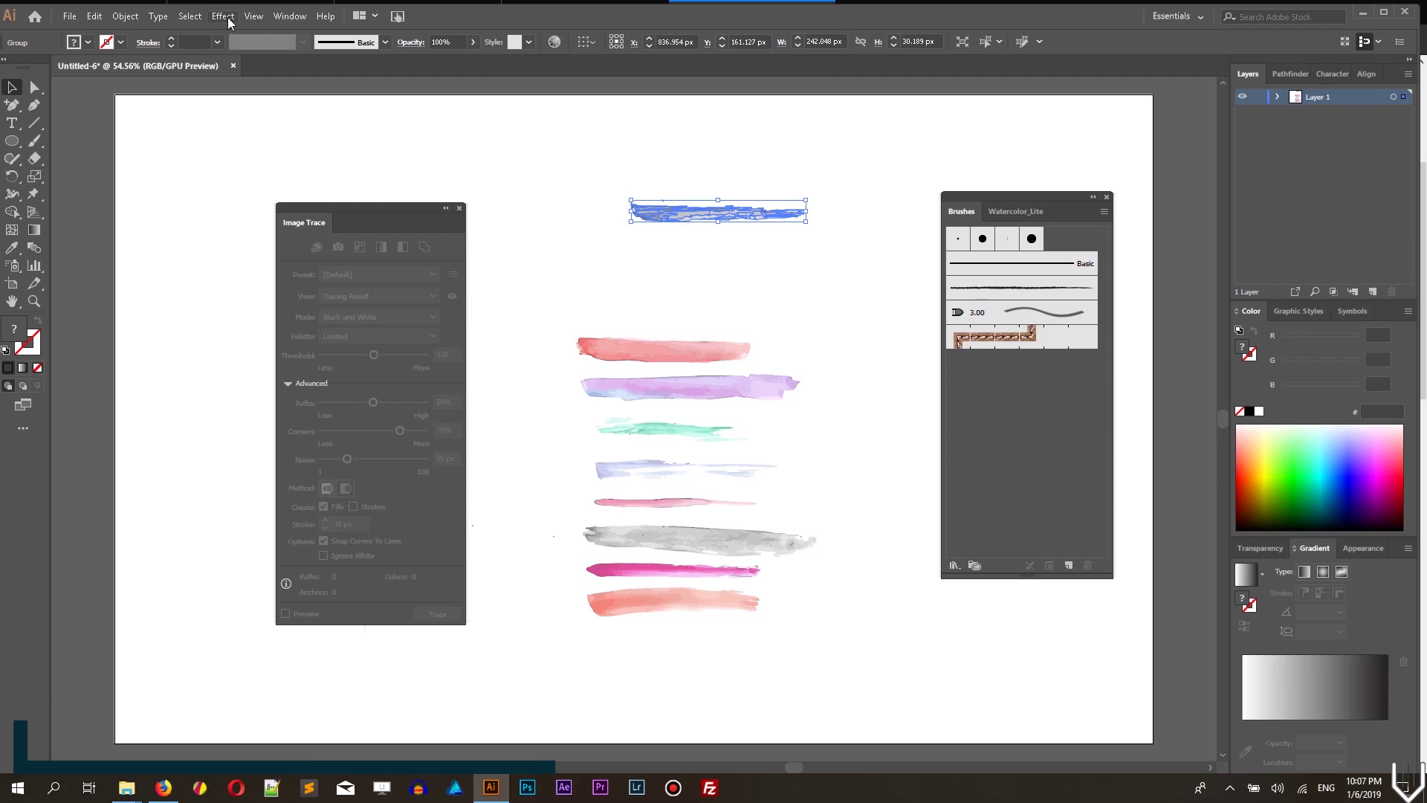
Step: Delete the charcoal, 3.00 and rope pattern brushes from the Brushes panel
click(289, 17)
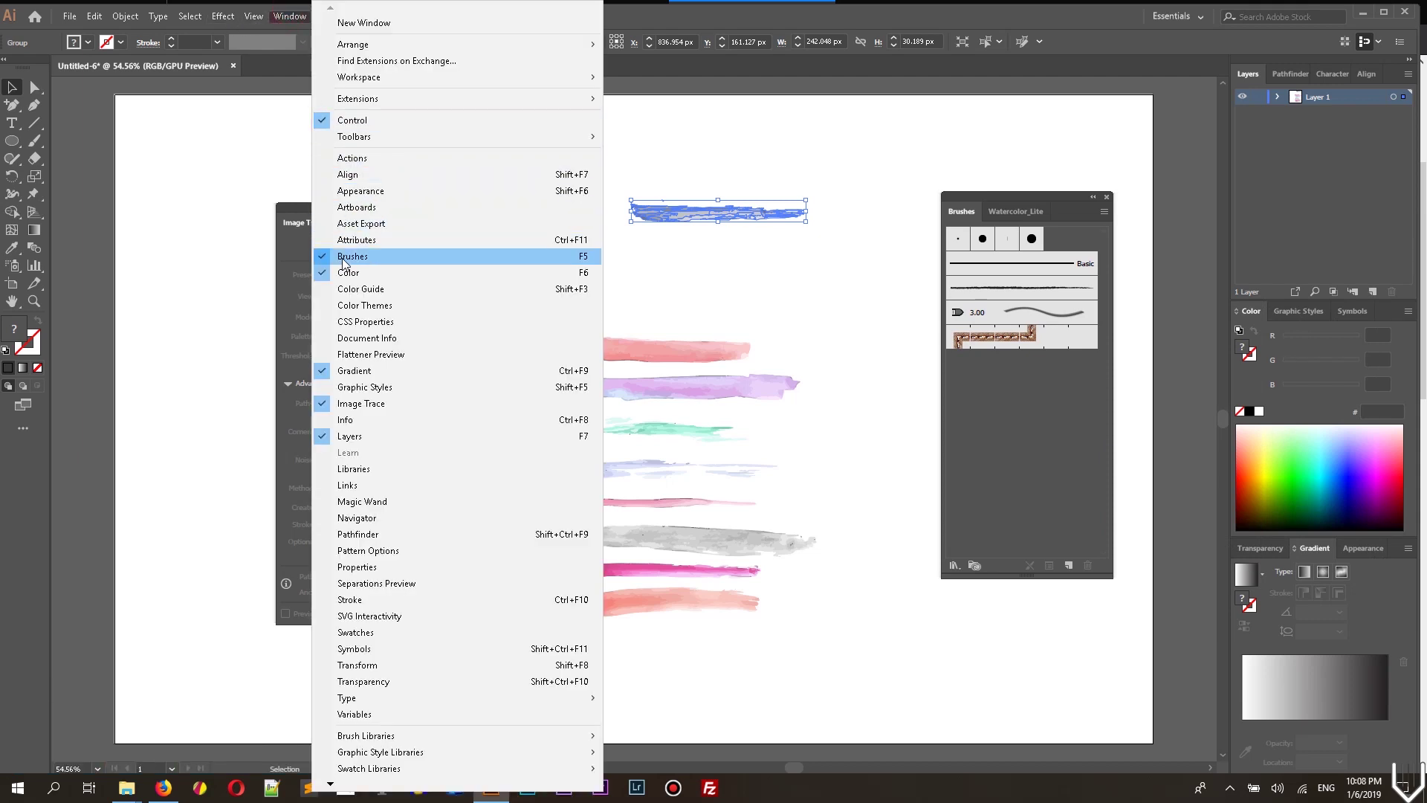
click(678, 141)
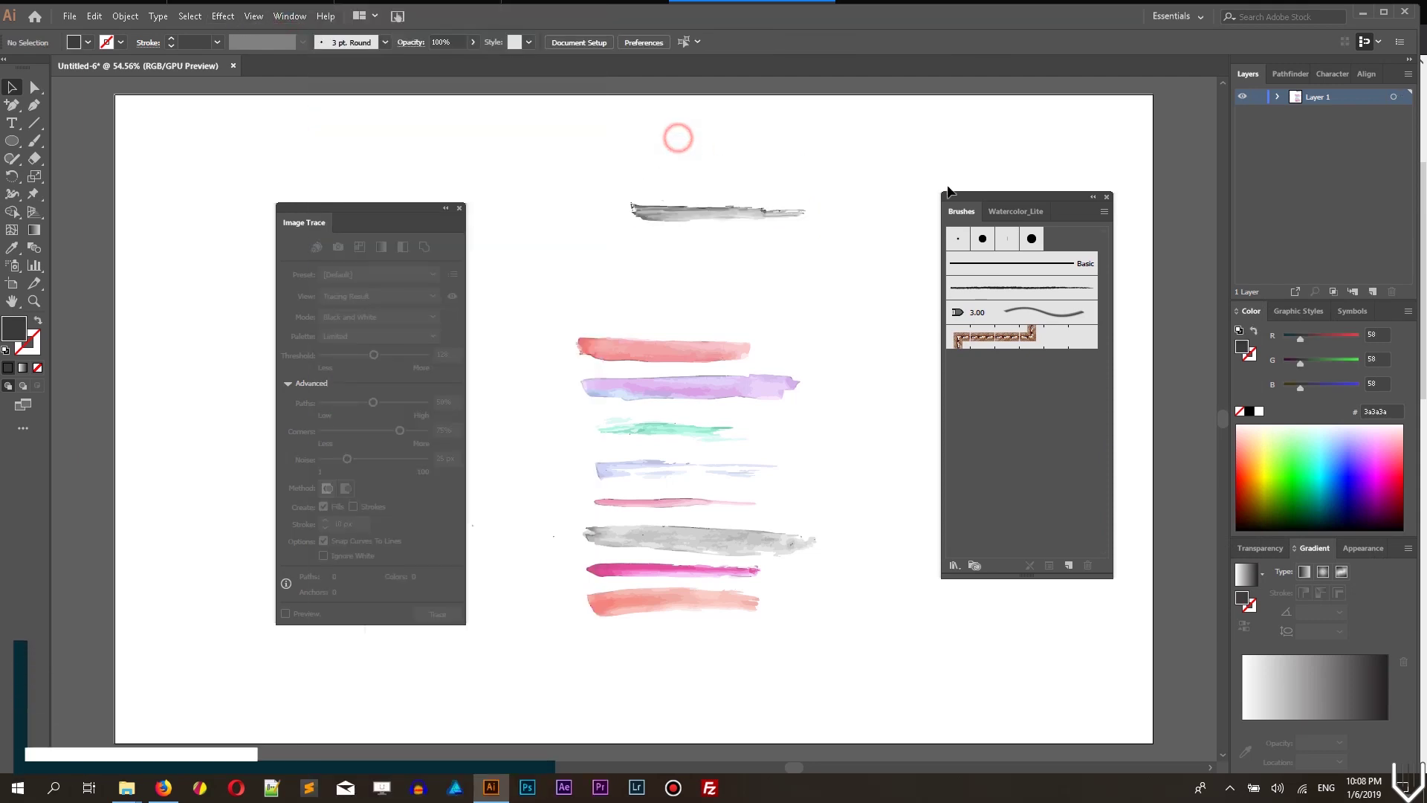
click(997, 264)
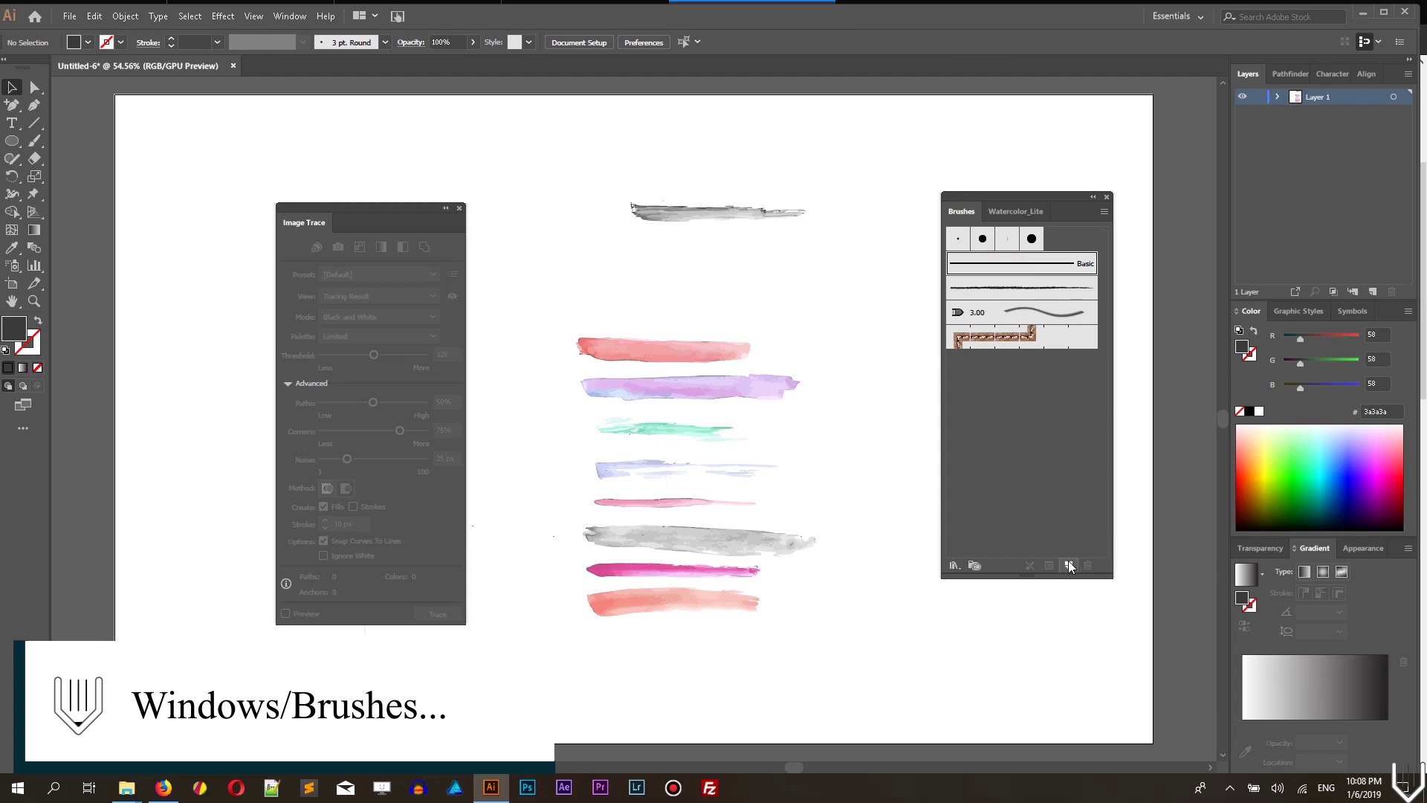
click(1033, 287)
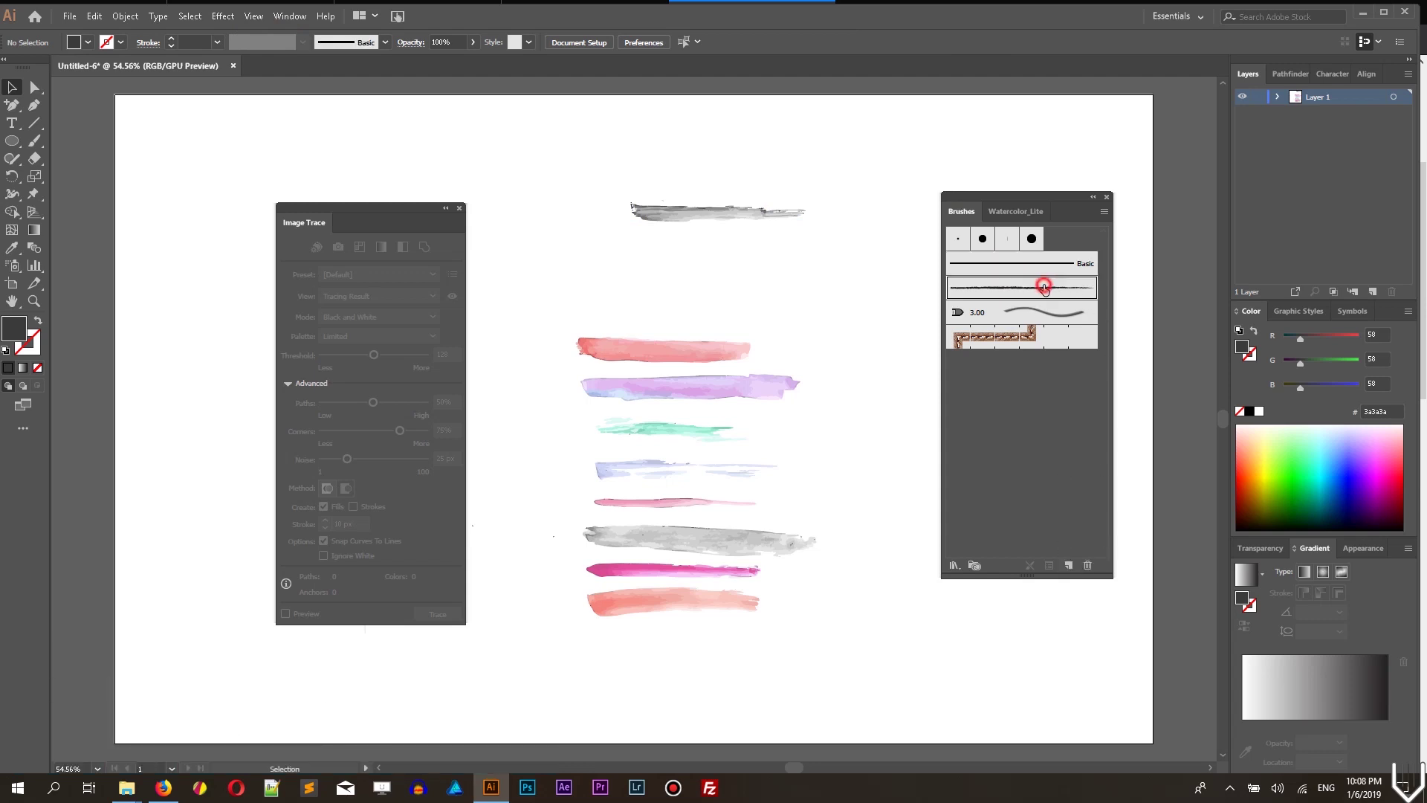
click(1089, 565)
click(687, 421)
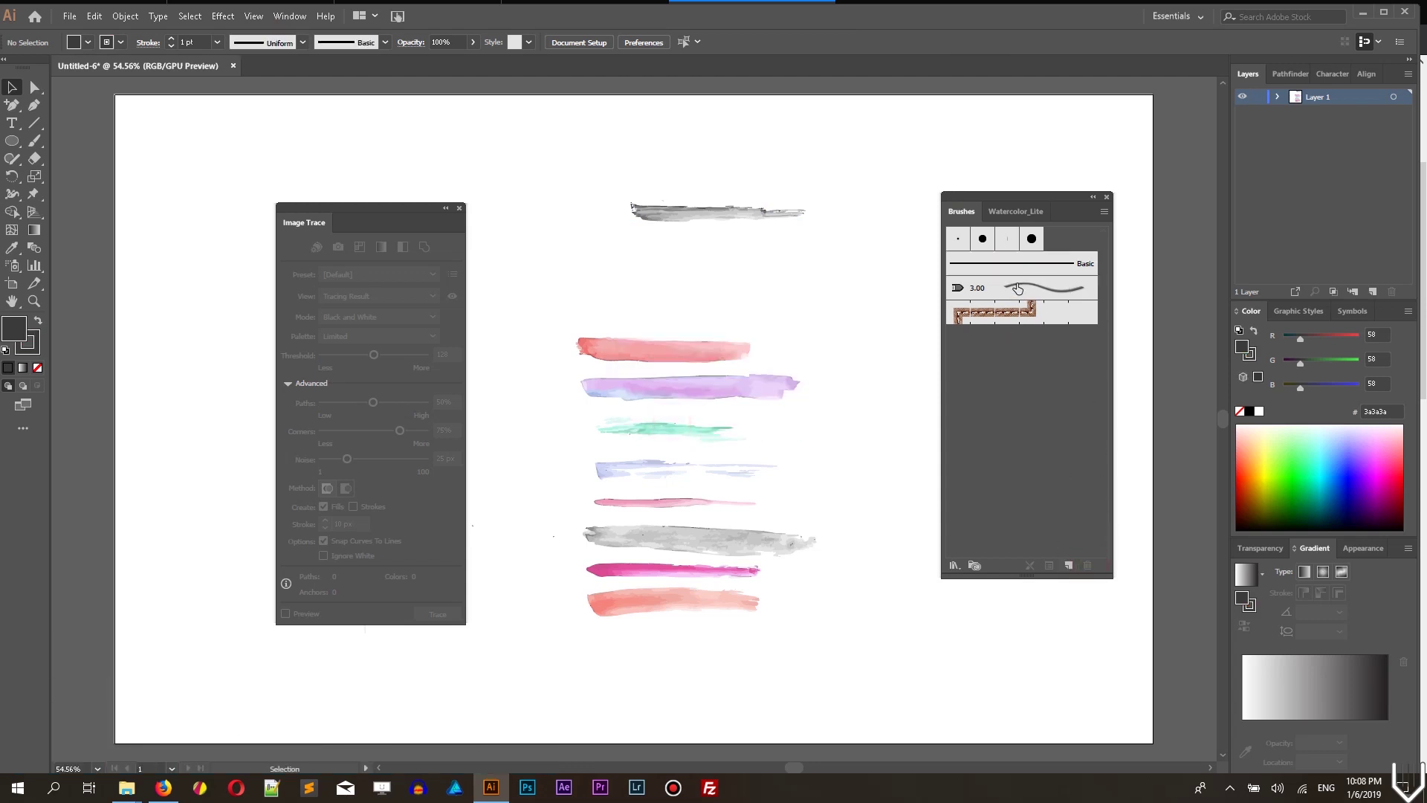
click(1089, 566)
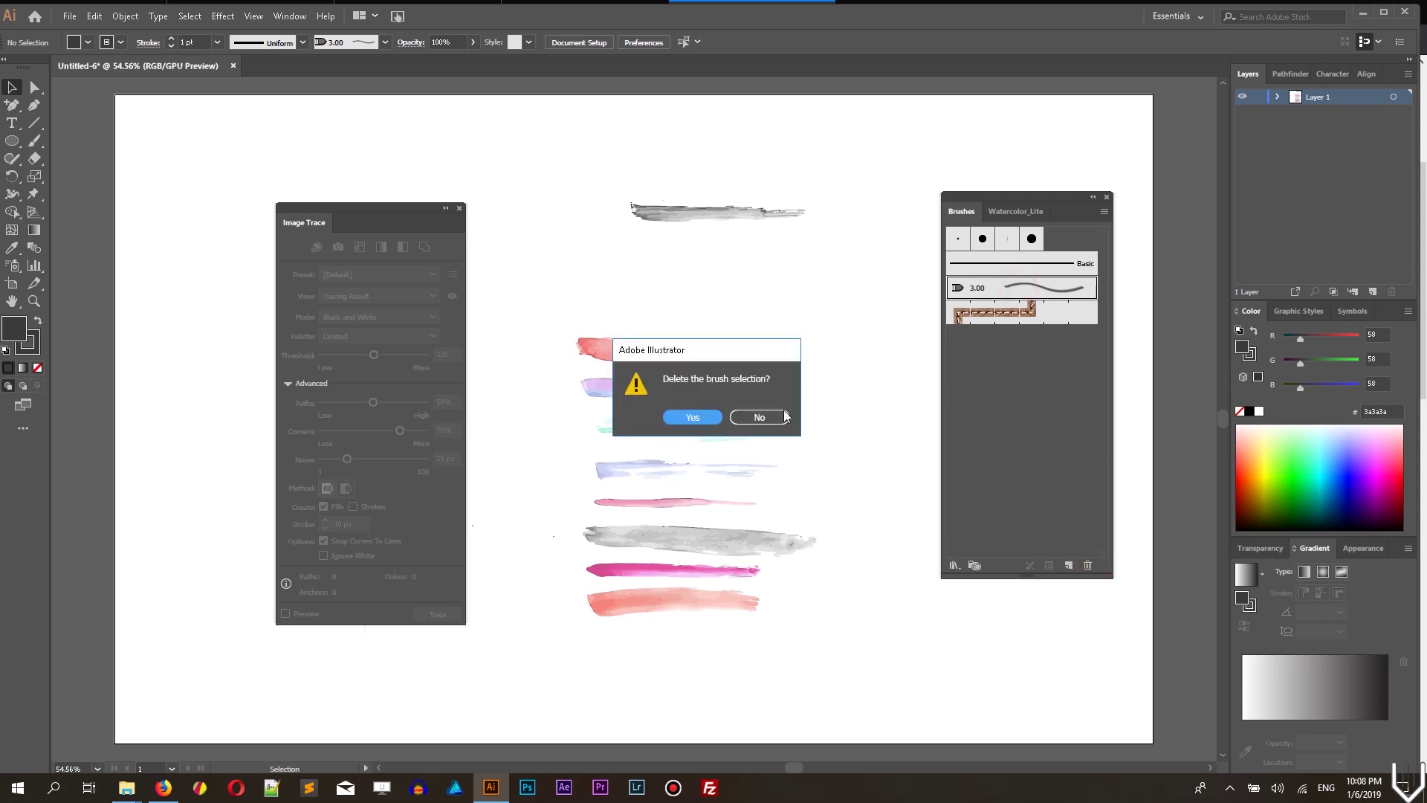
click(693, 417)
click(1089, 564)
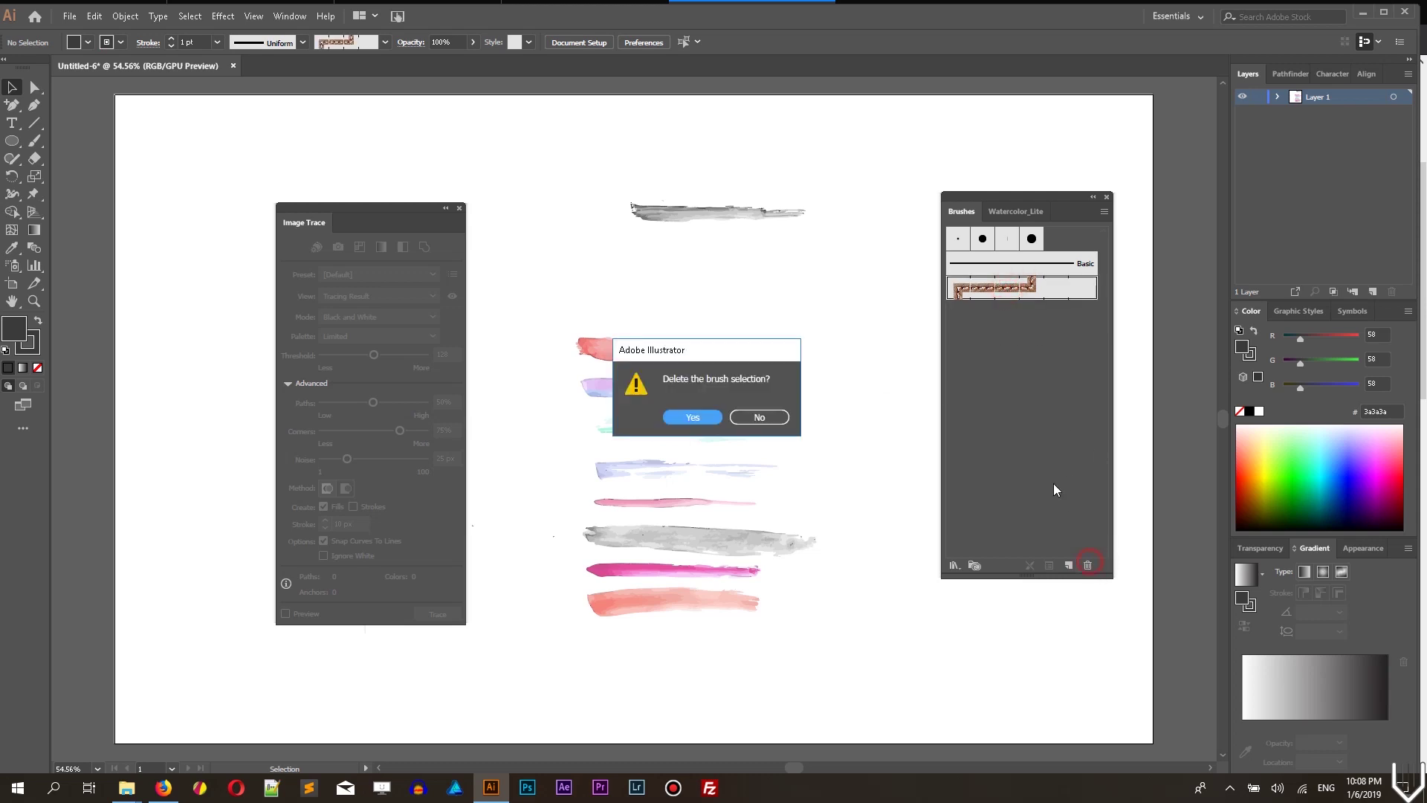
click(699, 417)
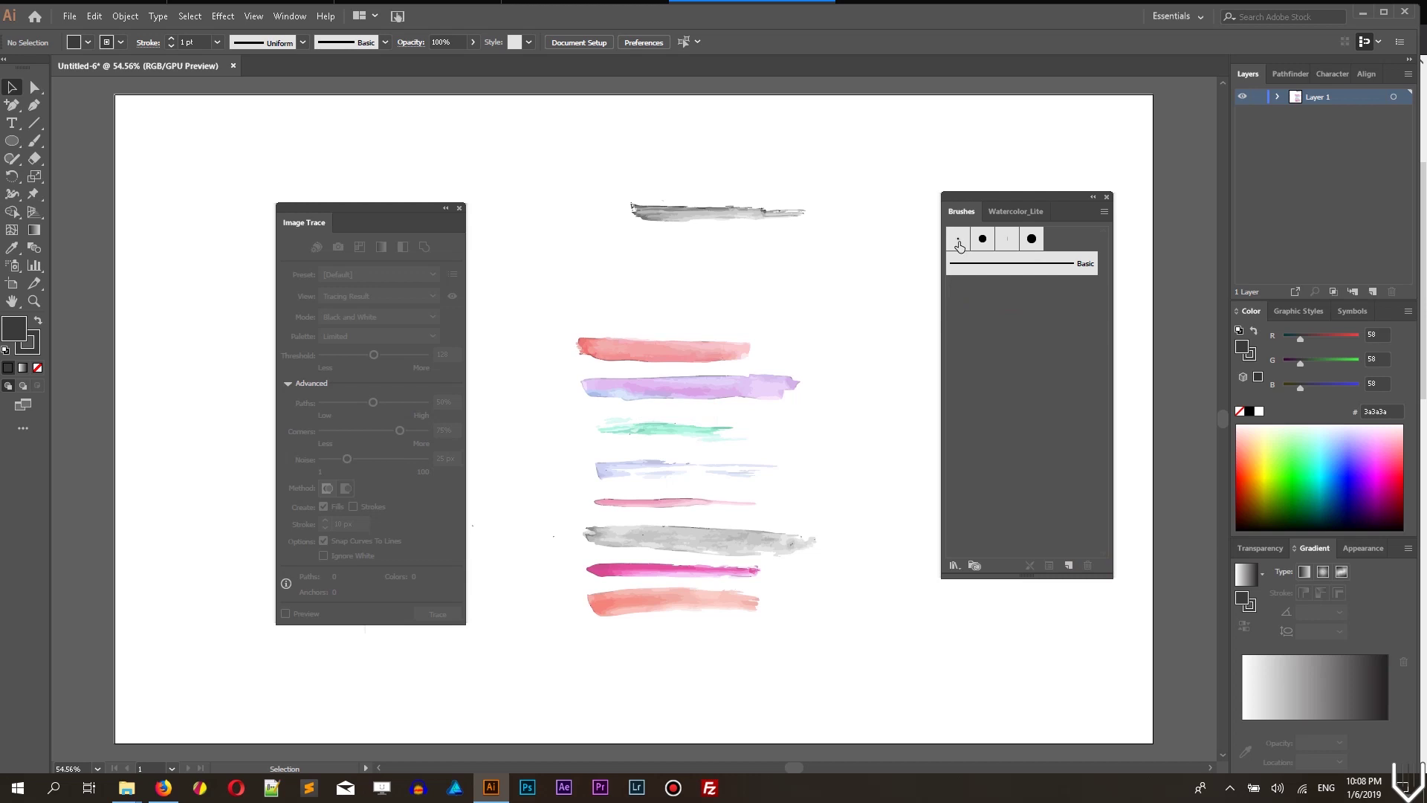
Step: Attempt the in-use 5 pt. Flat brush, then delete the 10 pt. and 3 pt. Round brushes
click(1008, 238)
click(1088, 565)
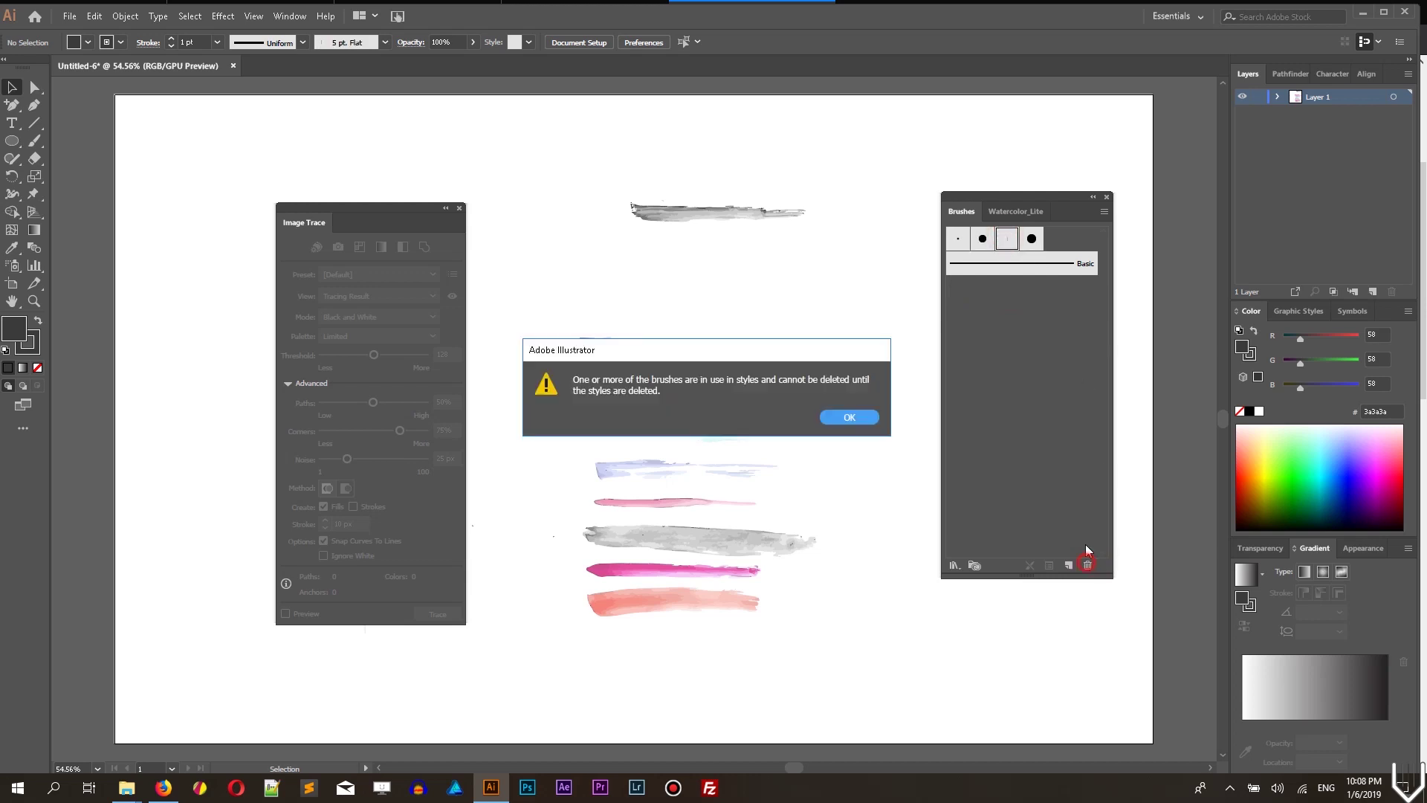
click(835, 421)
click(983, 238)
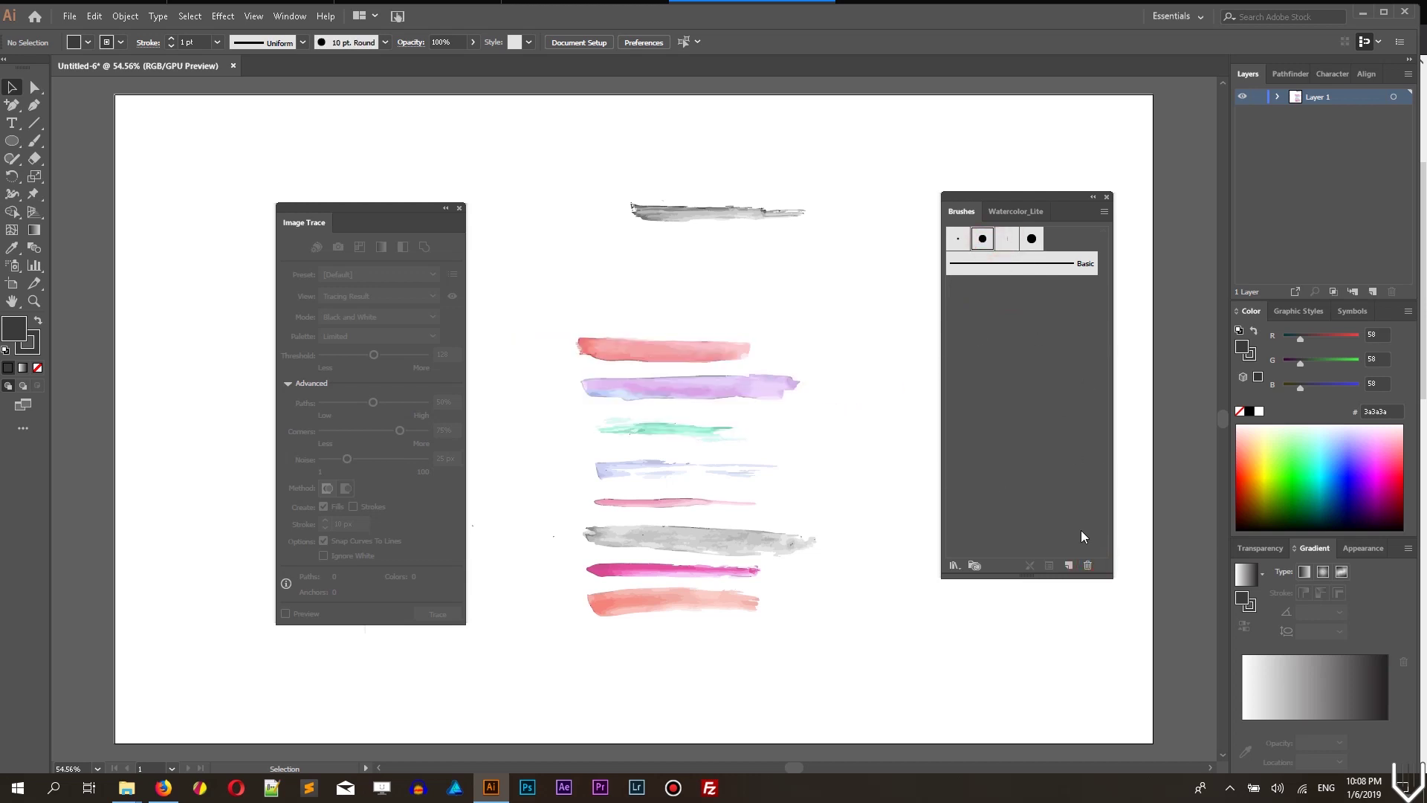
click(1090, 566)
click(699, 417)
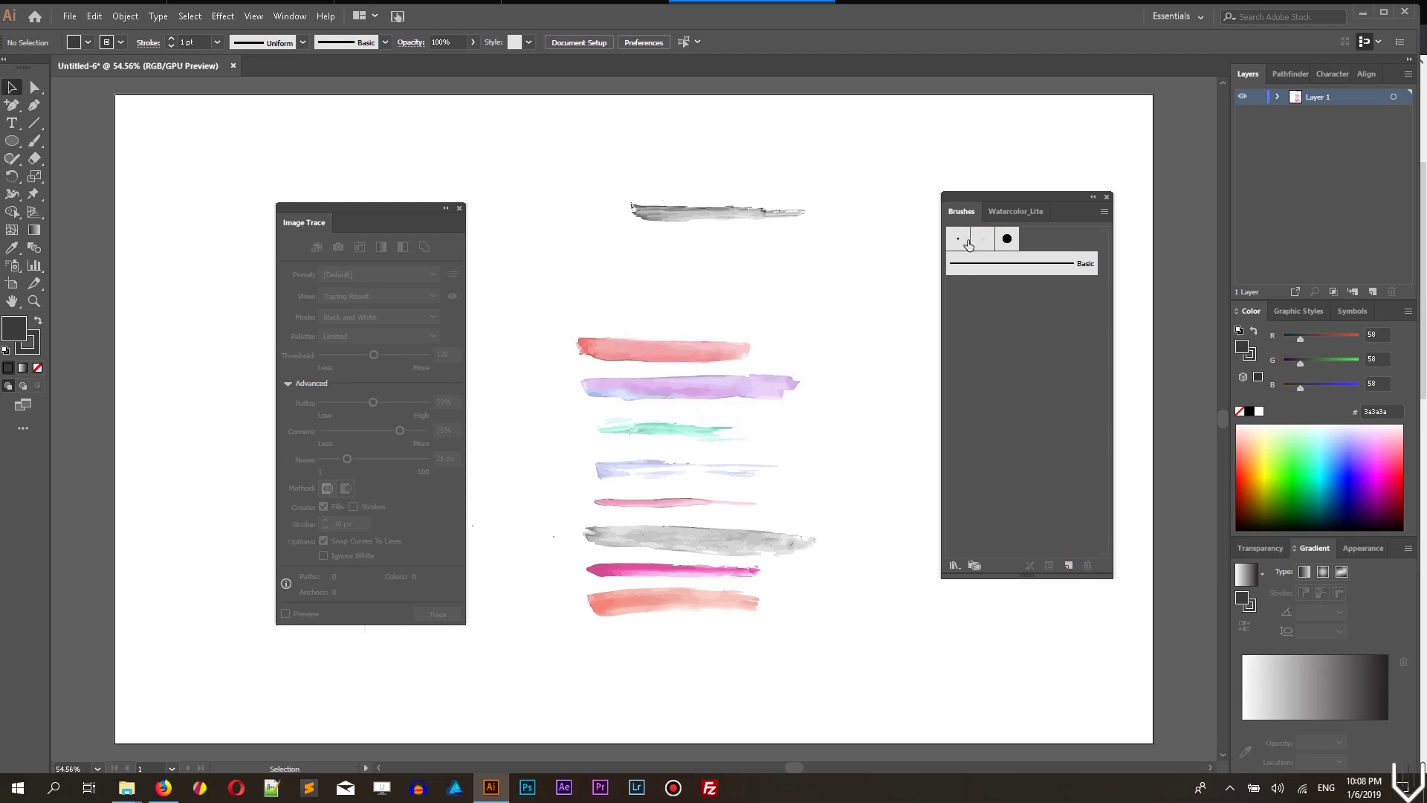
click(958, 238)
click(1088, 565)
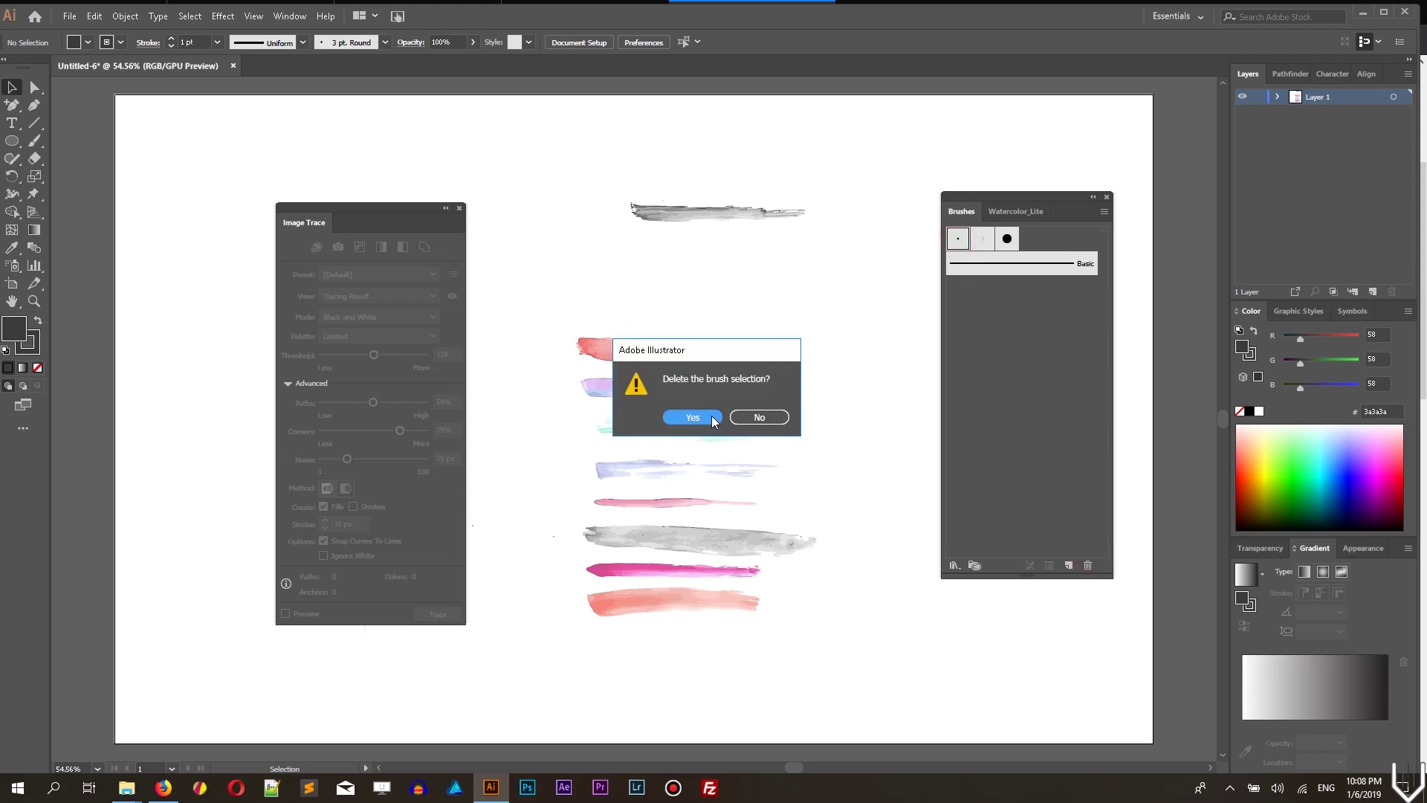
click(692, 417)
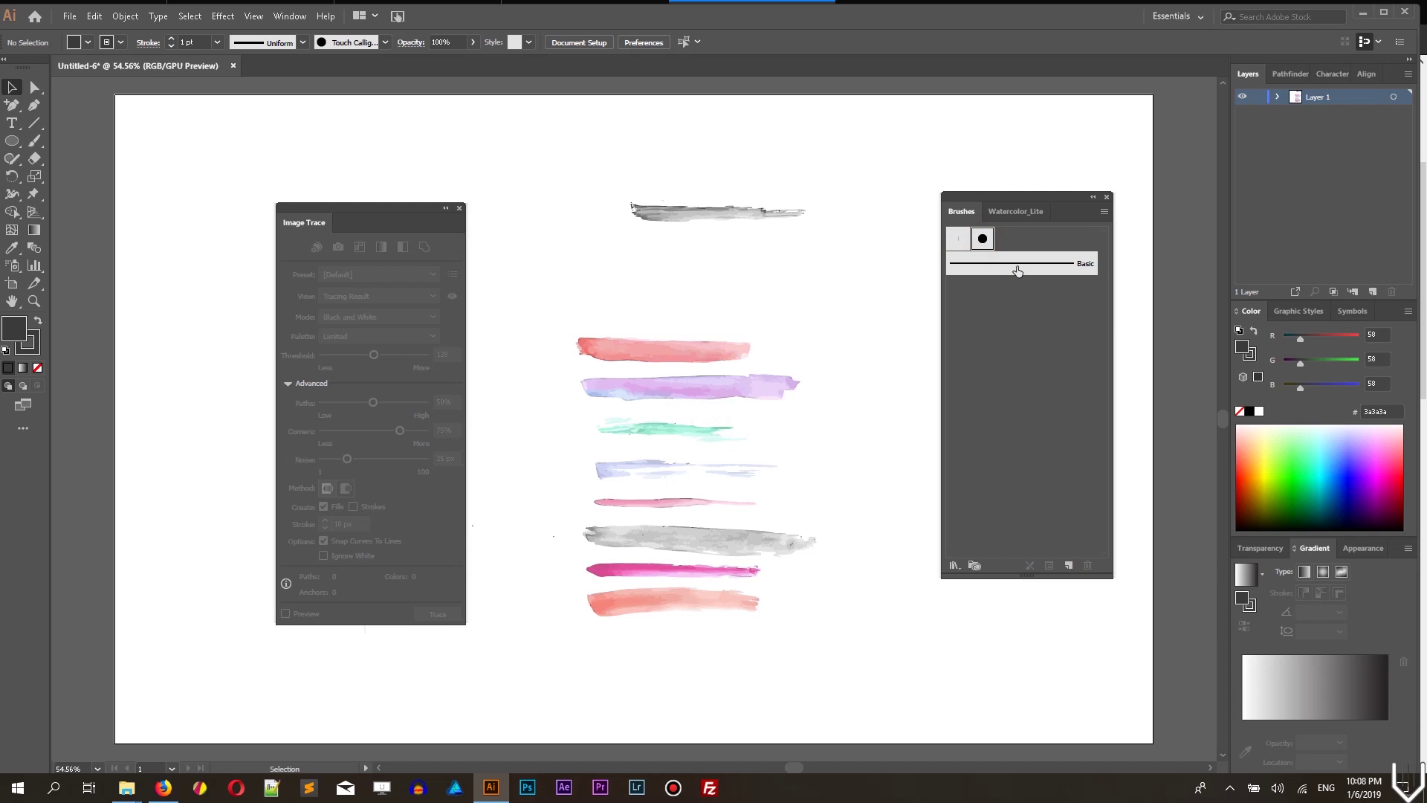
Step: Drag the top grey stroke into the Brushes panel as a new Art Brush
click(724, 209)
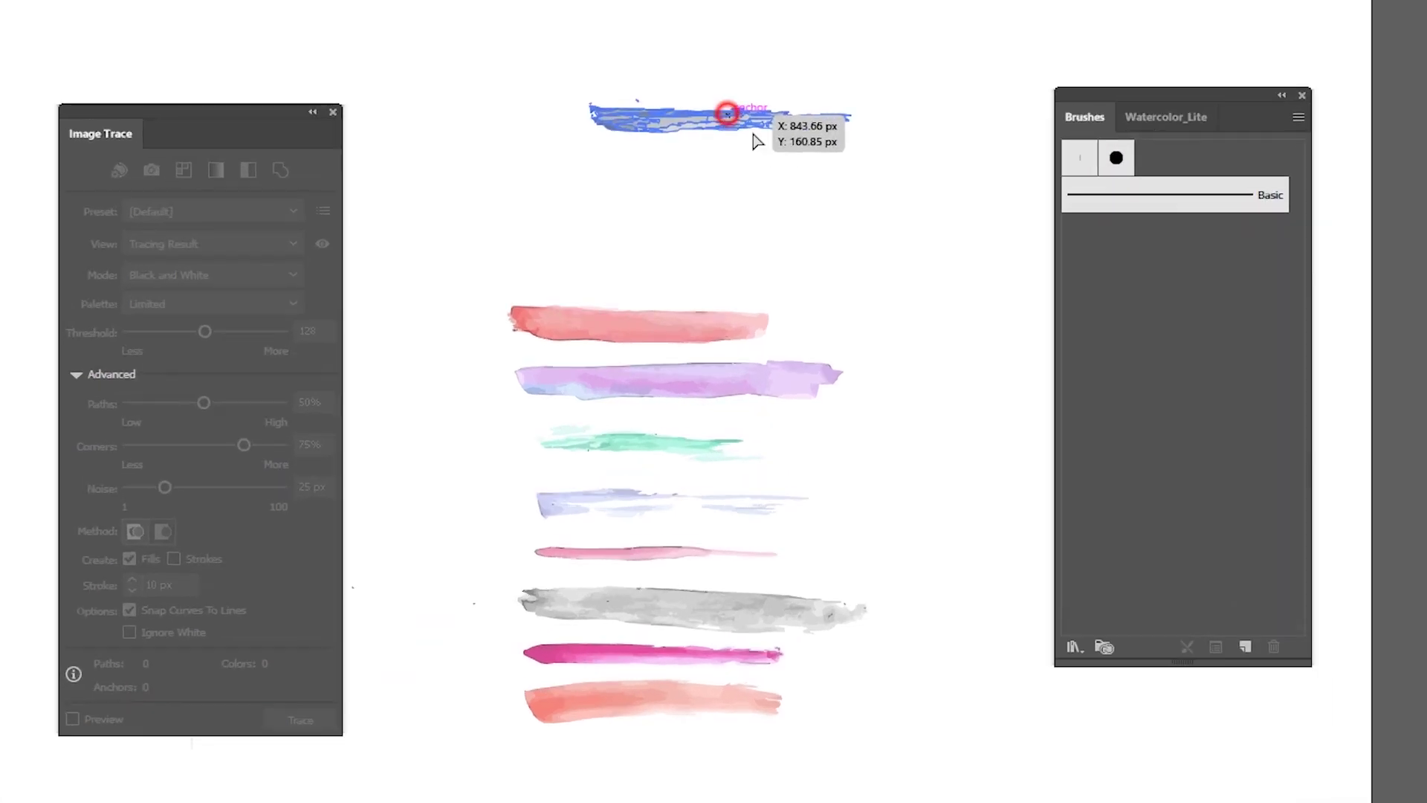
drag(756, 141, 1211, 282)
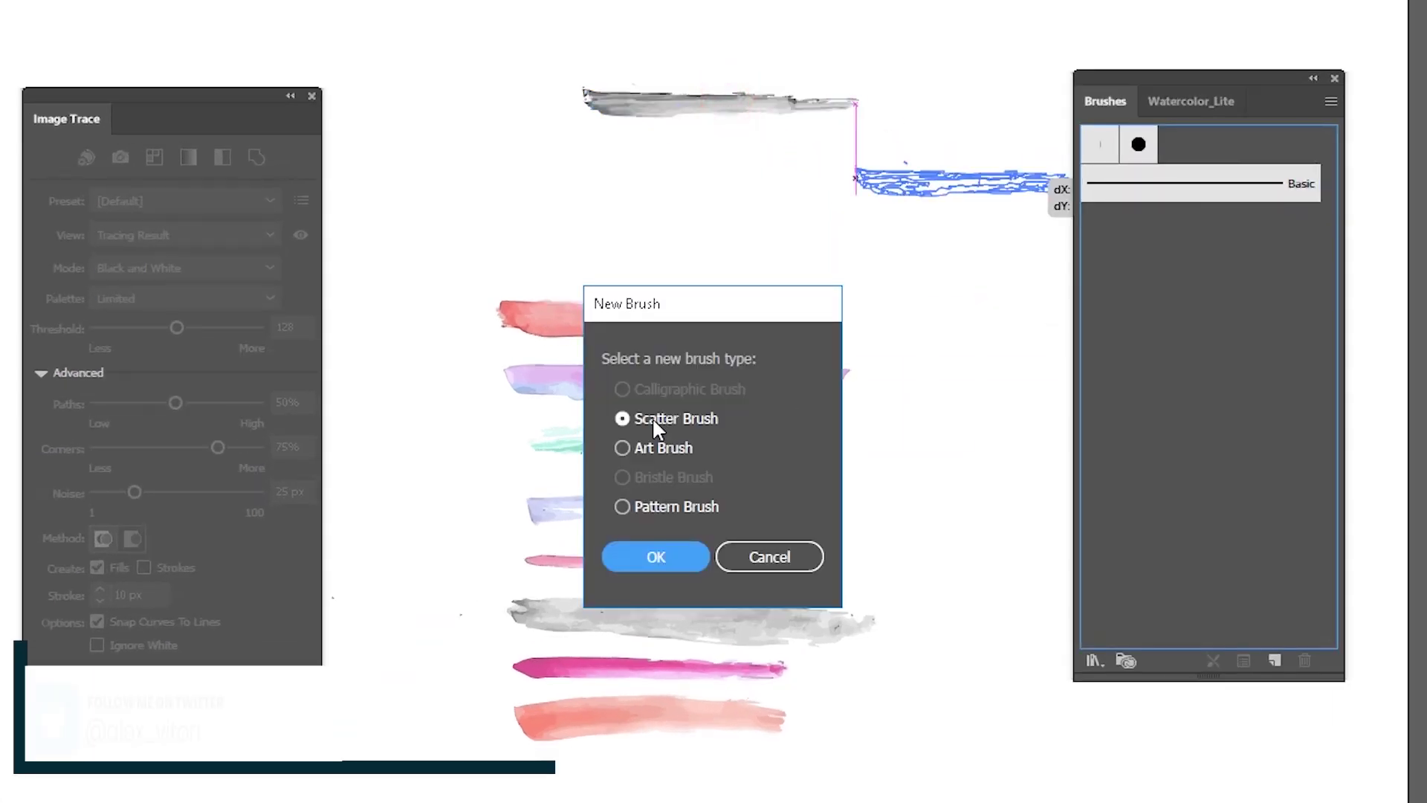
click(629, 450)
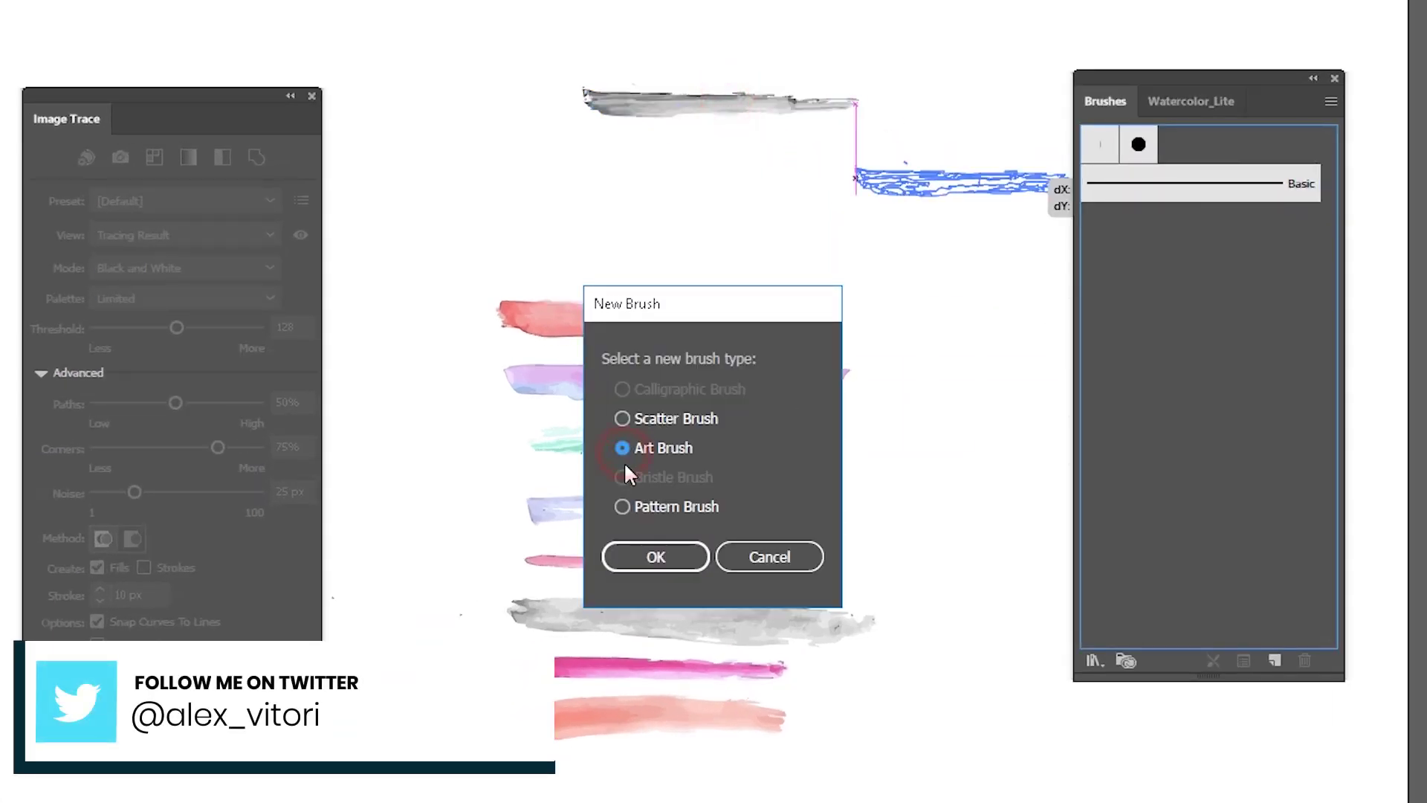
click(644, 557)
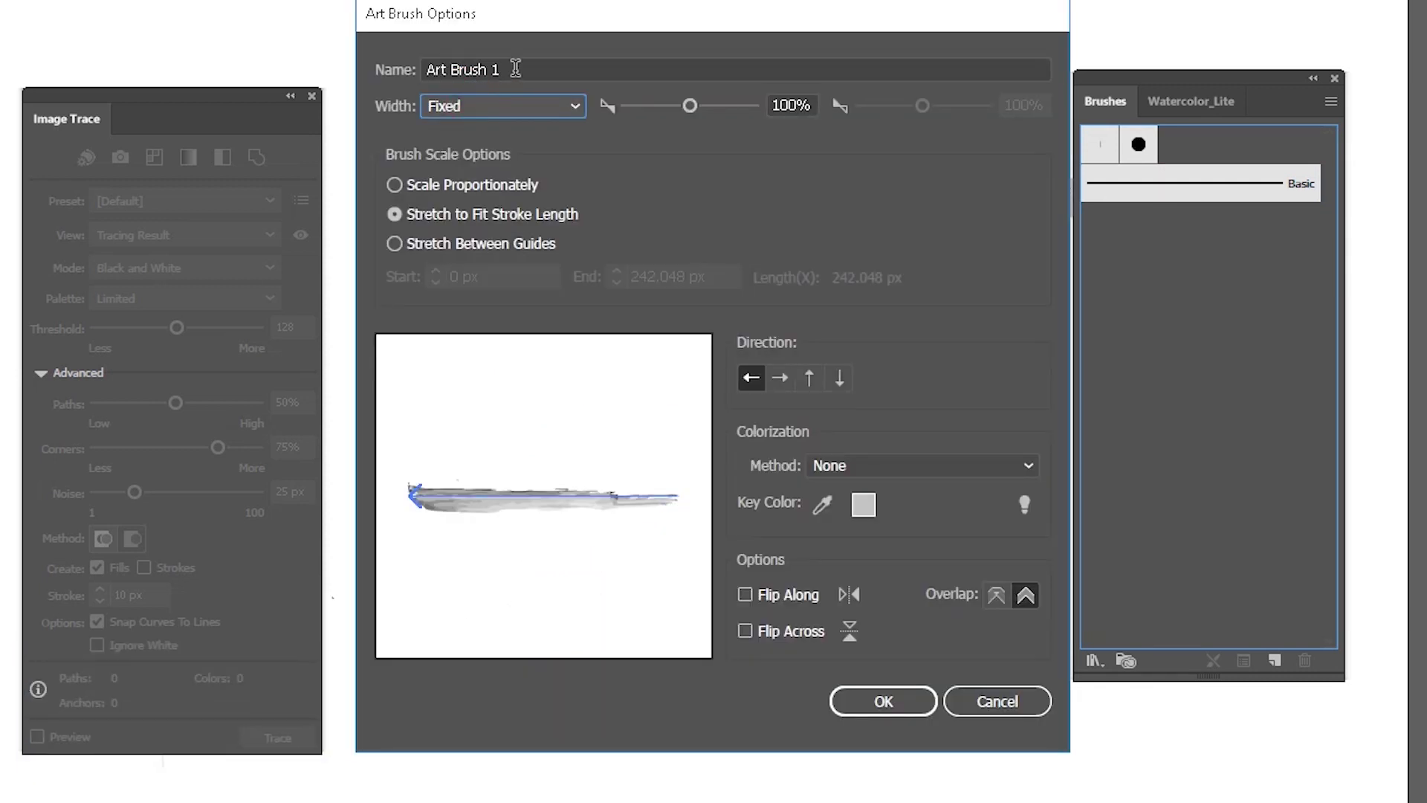
Step: Name the brush 'Watercolor', point it left, and use Tints and Shades colorization
drag(515, 68, 408, 71)
key(BackSpace)
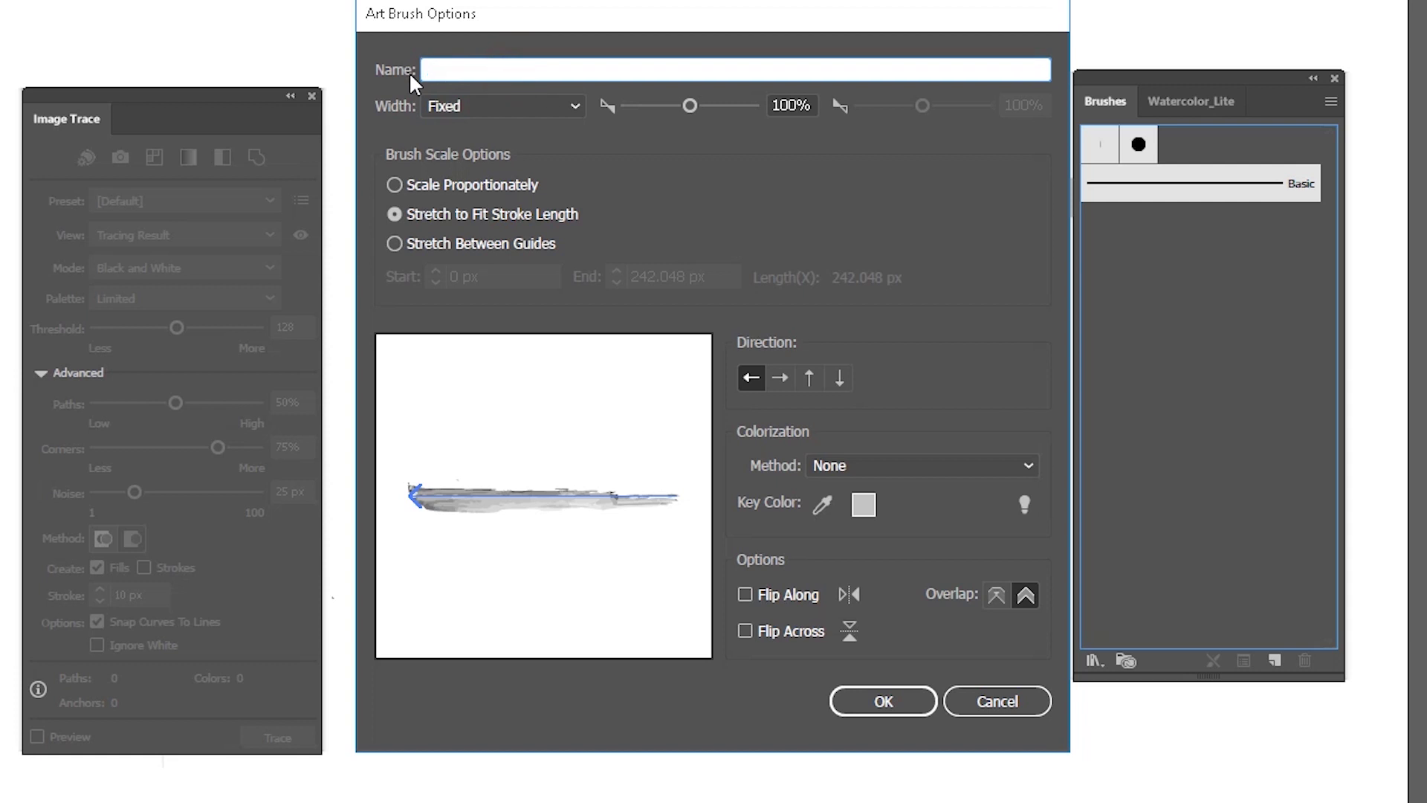
text(Watercolor)
click(780, 377)
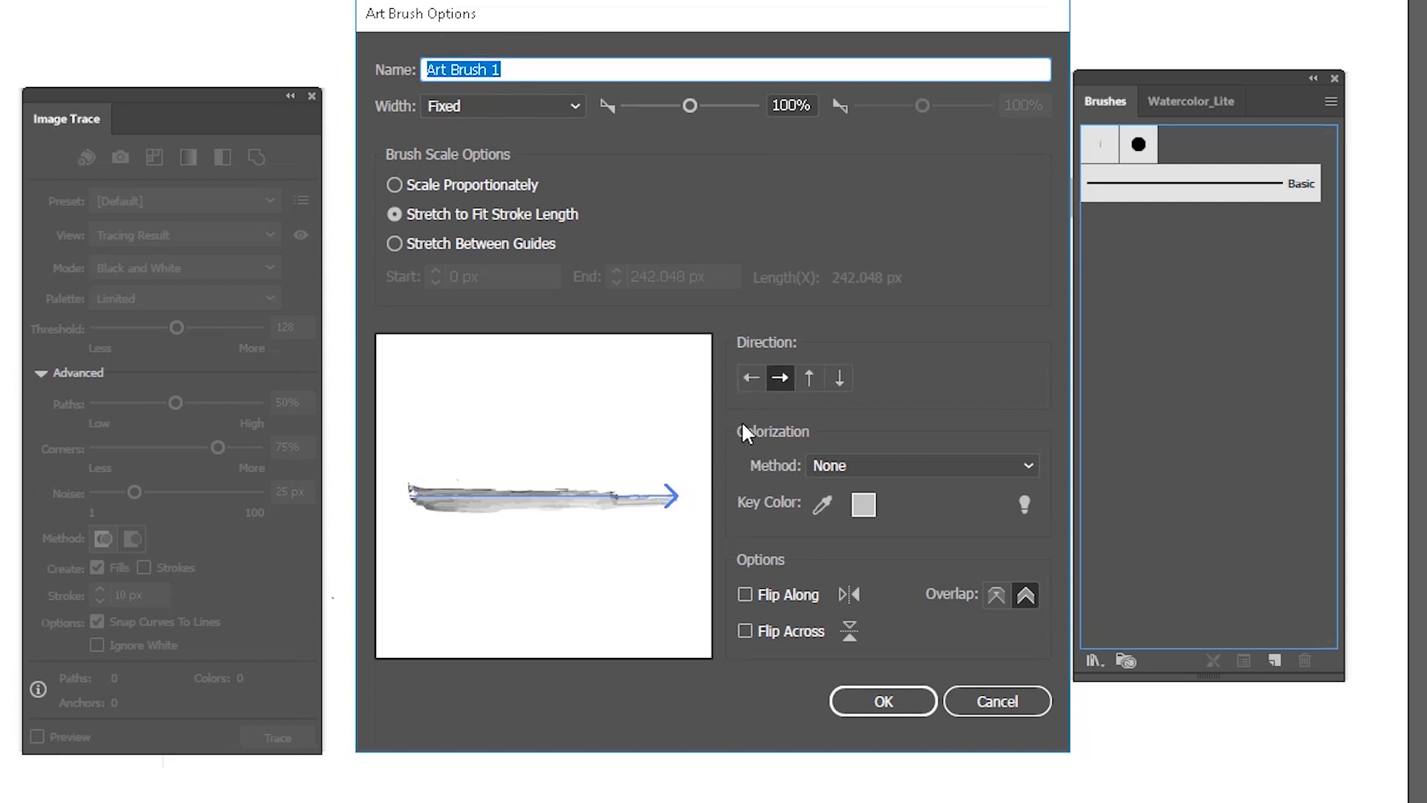
click(751, 378)
text(Watercolor)
click(859, 460)
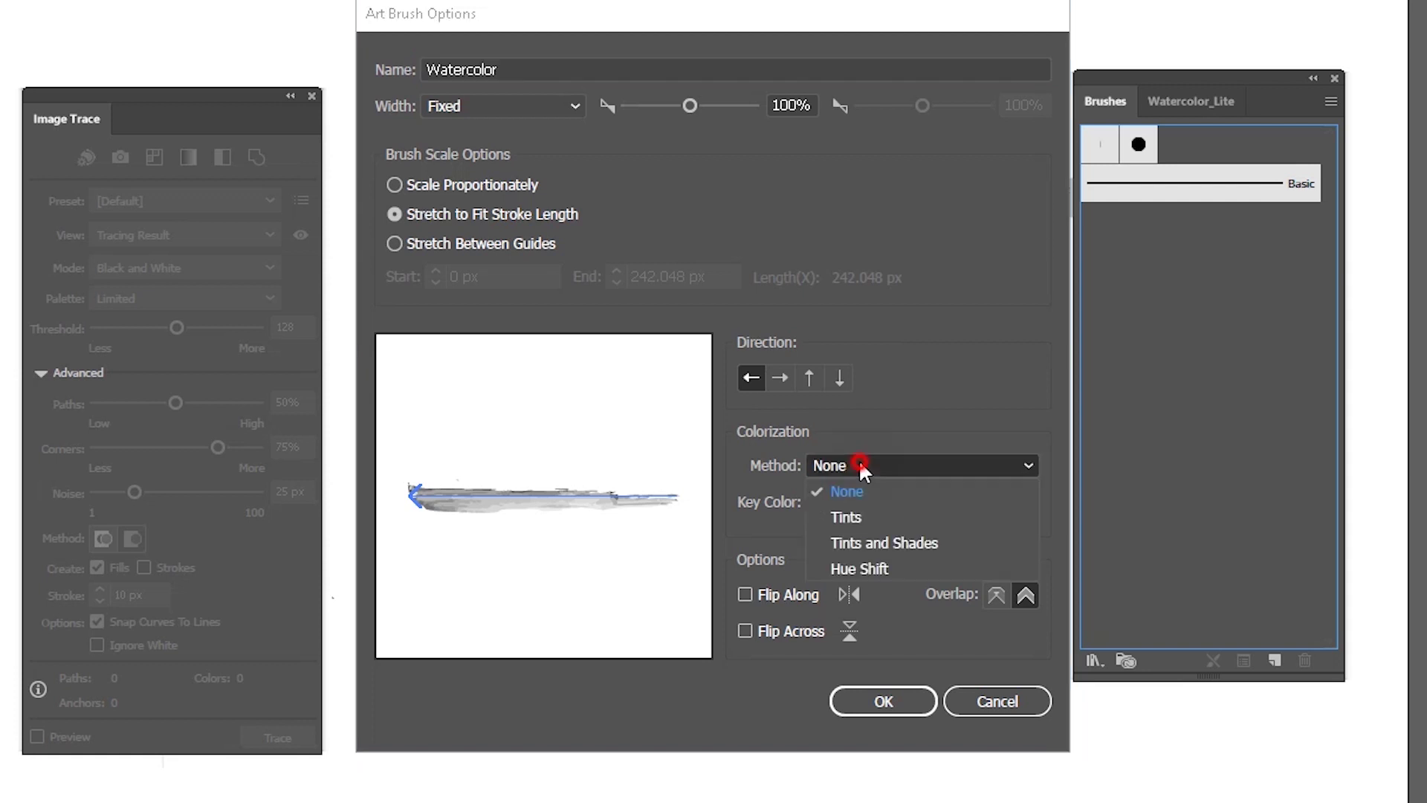
click(855, 543)
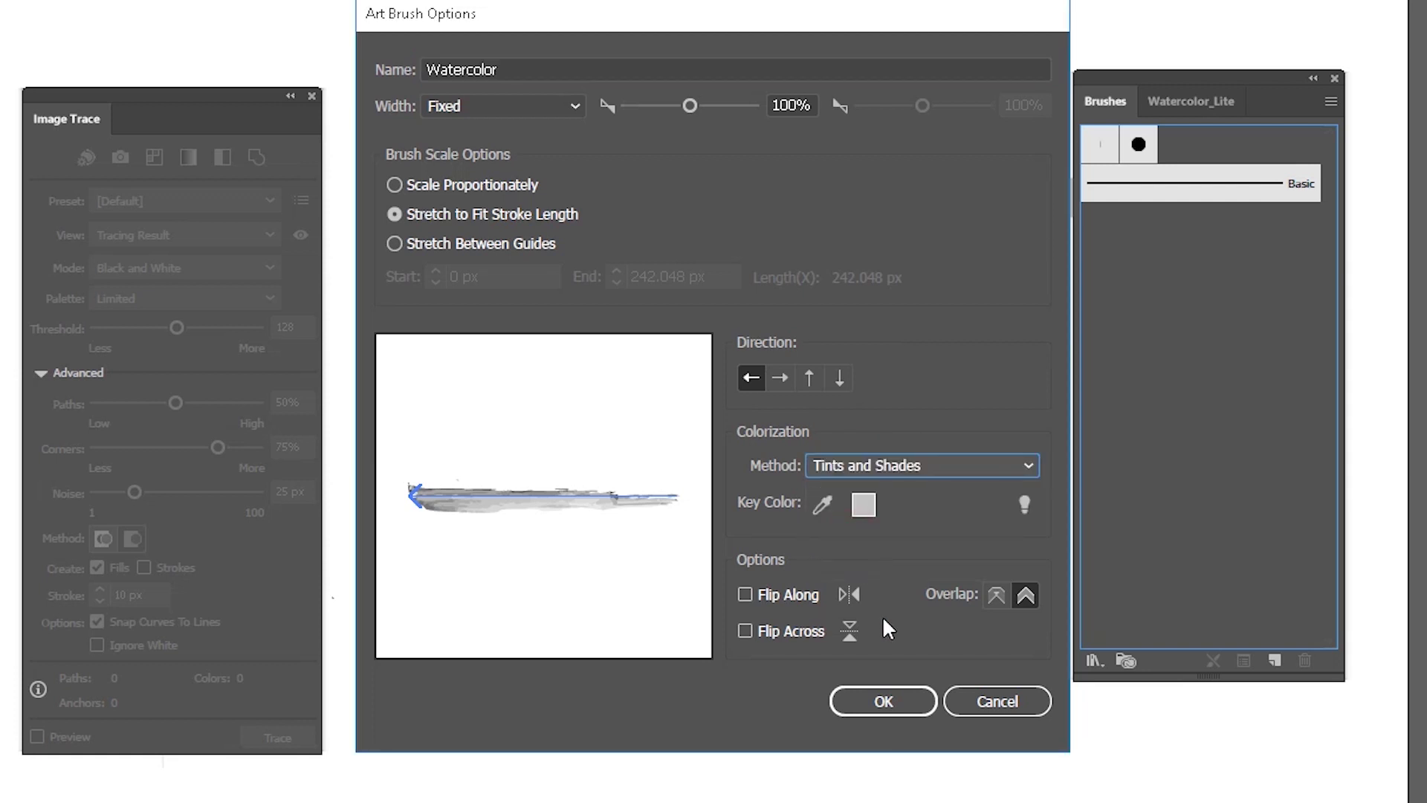
Step: Create the Watercolor brush and move the red traced stroke up below the grey one
click(884, 701)
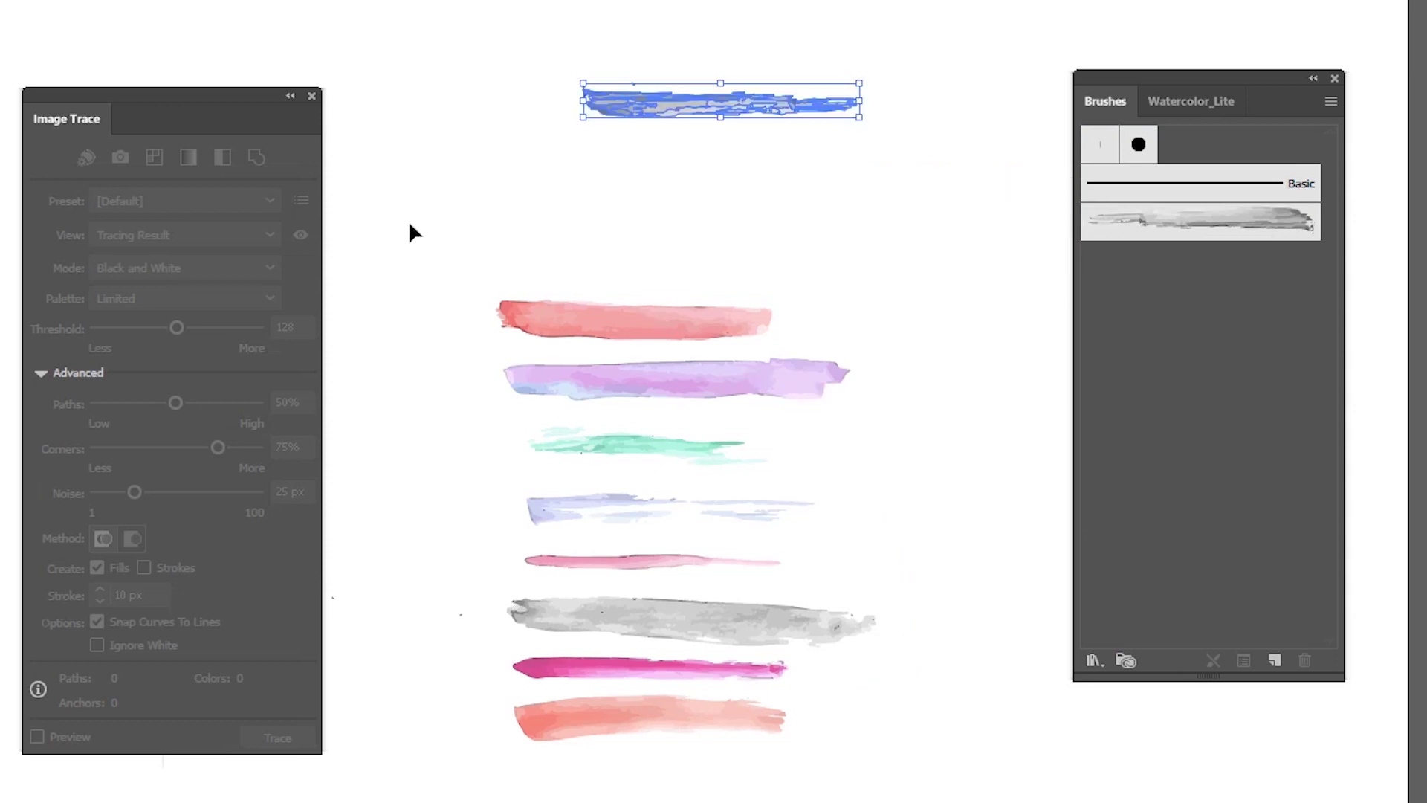
drag(408, 223, 779, 339)
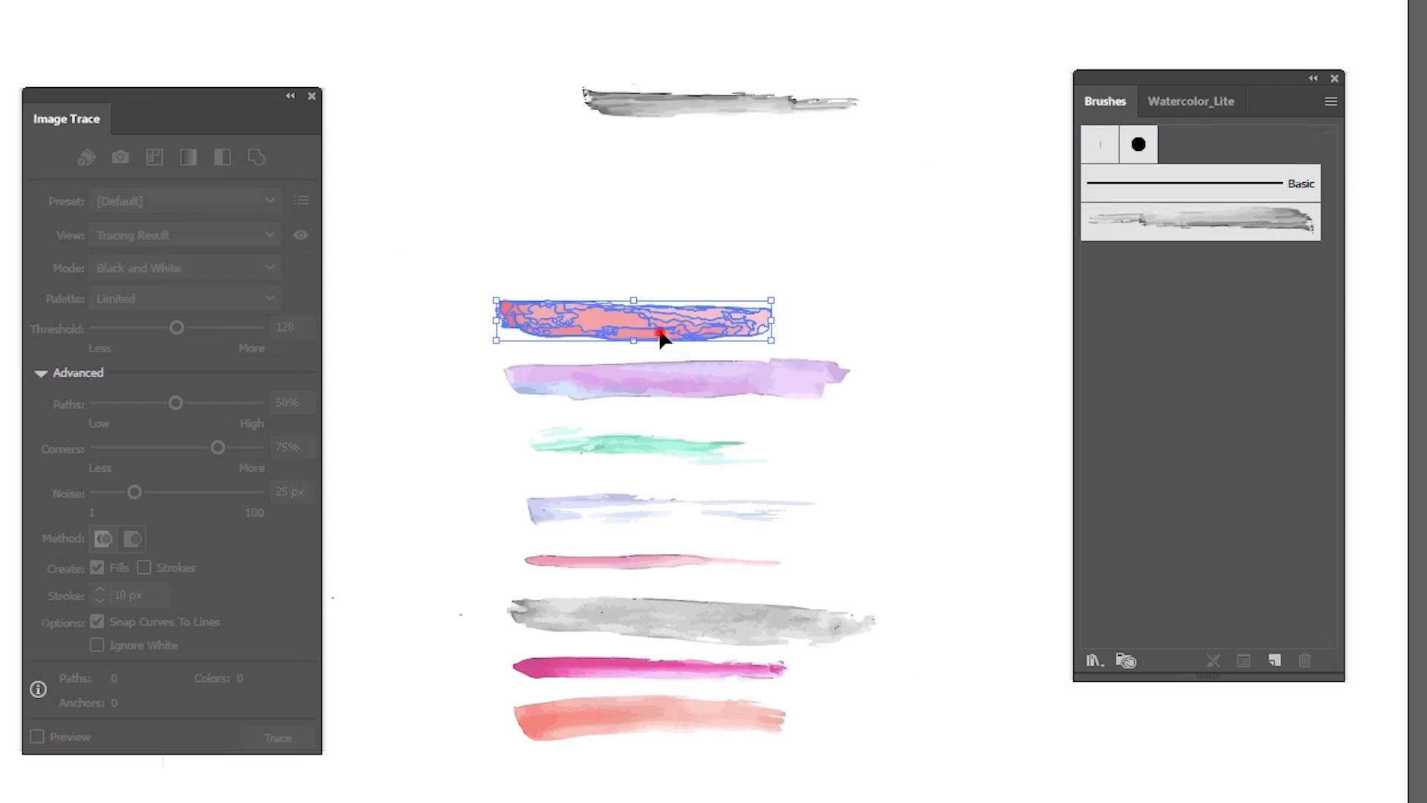
mouse_move(664, 338)
mouse_down()
mouse_move(662, 255)
mouse_move(1217, 334)
mouse_move(683, 293)
mouse_move(635, 253)
mouse_up()
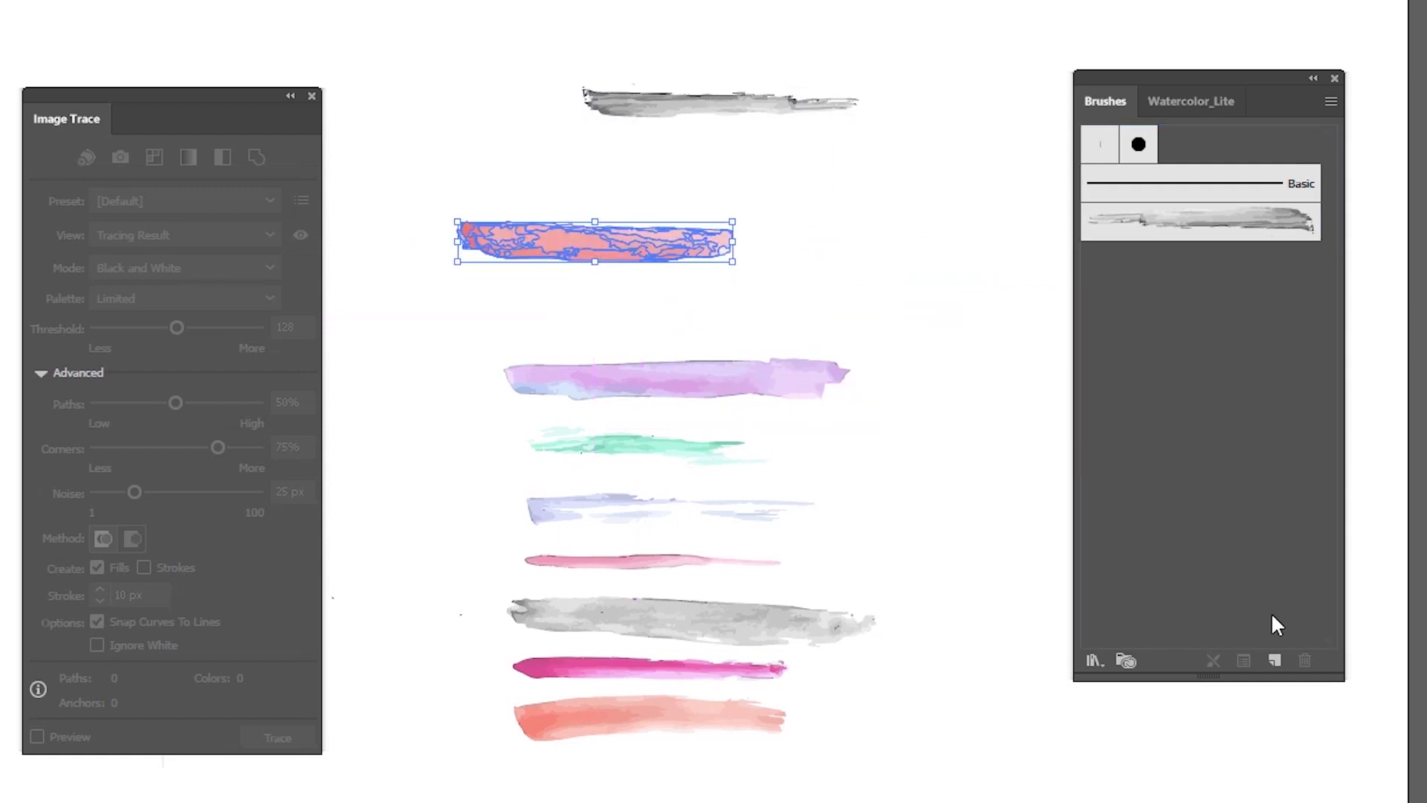
Step: Start a new Art Brush from the red stroke, pointing left with Fixed width
click(1273, 657)
click(622, 447)
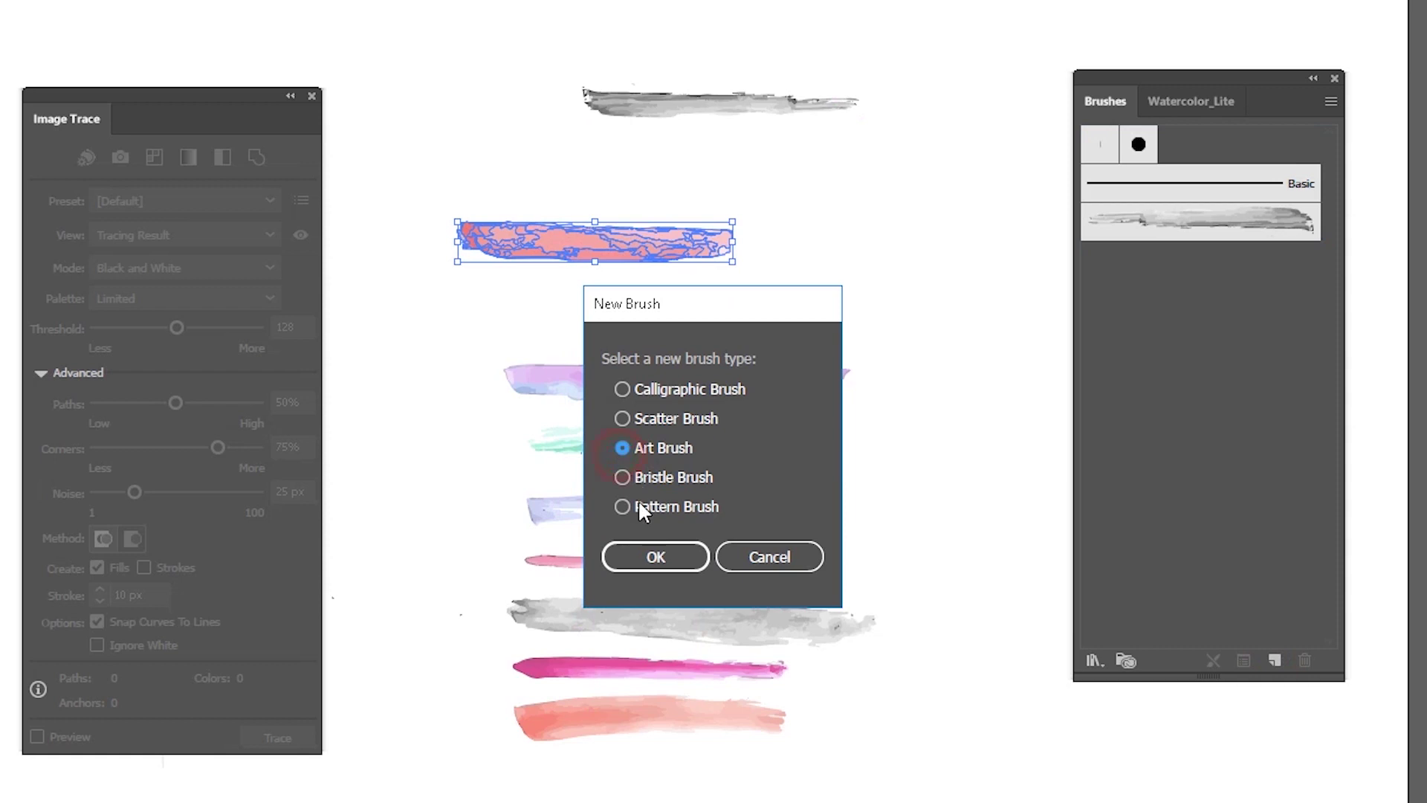
click(630, 556)
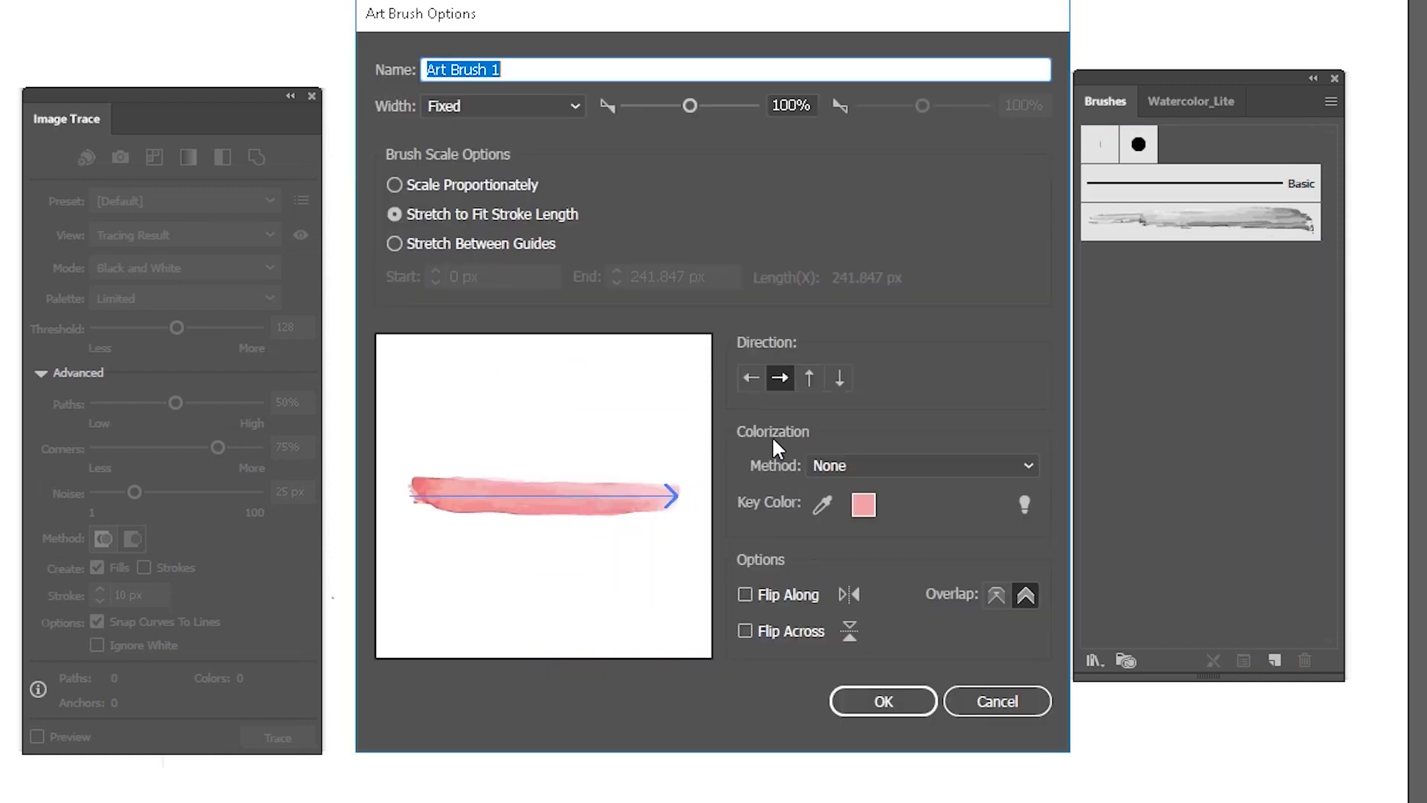
click(751, 379)
click(487, 103)
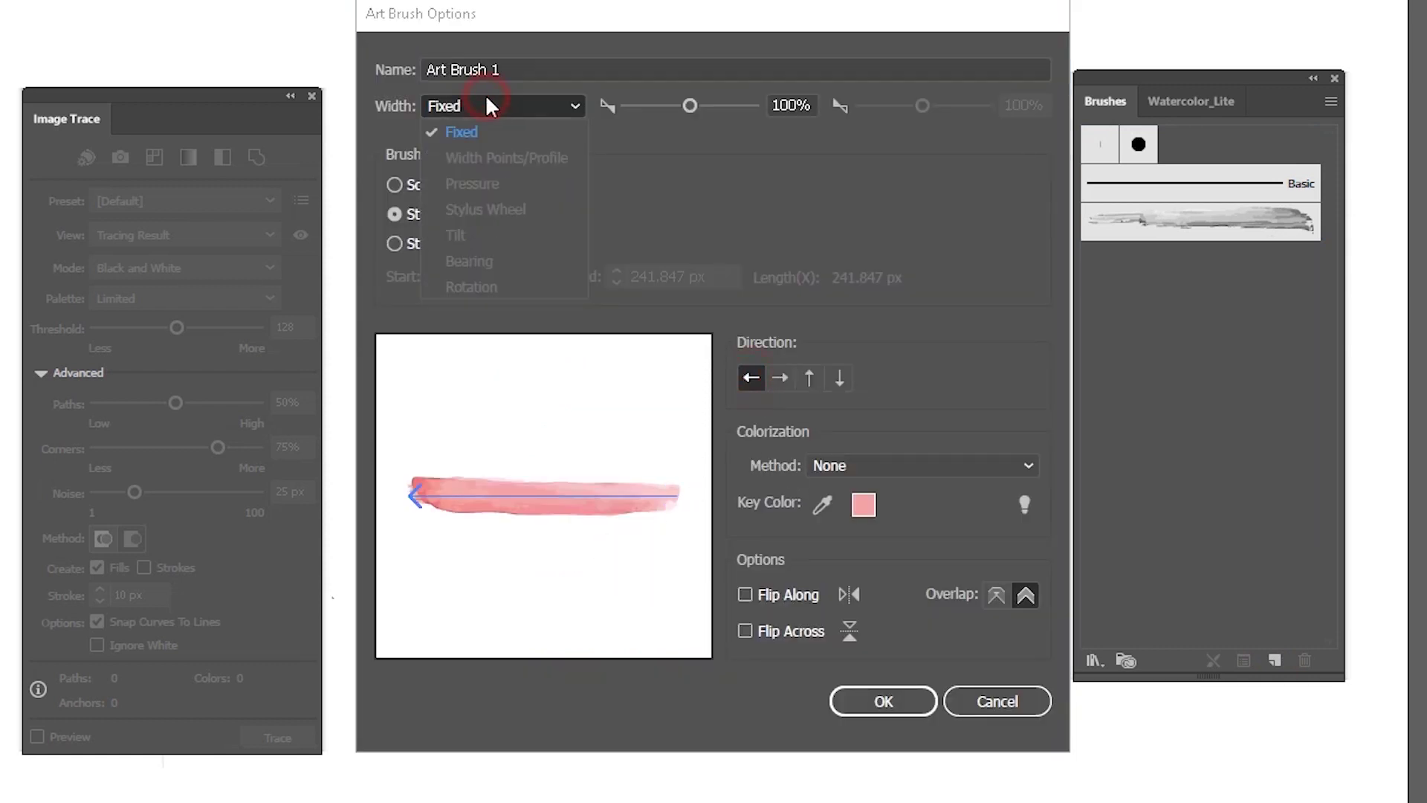
click(486, 99)
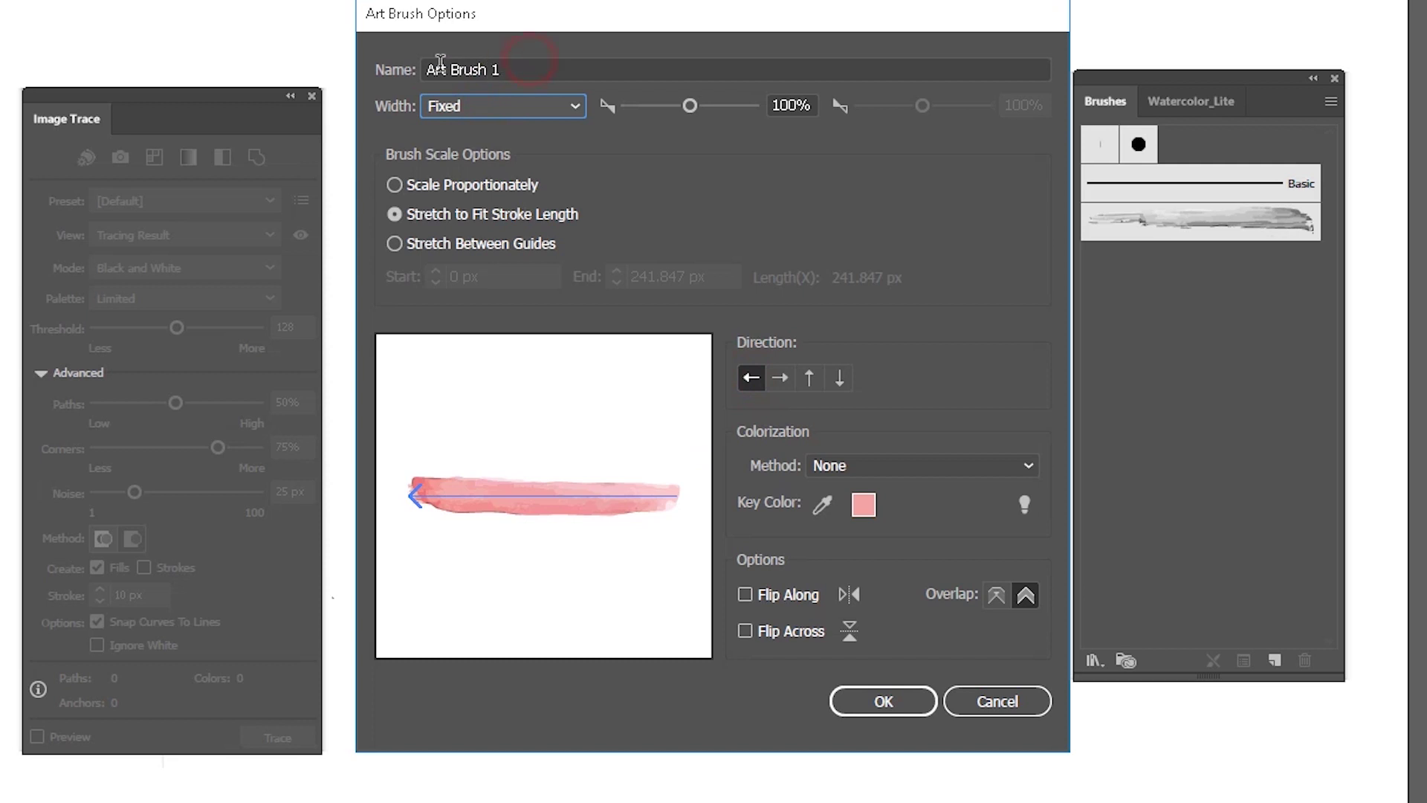
Step: Name it 'Watercolor 2', set Tints and Shades colorization, and create the brush
drag(495, 67, 383, 70)
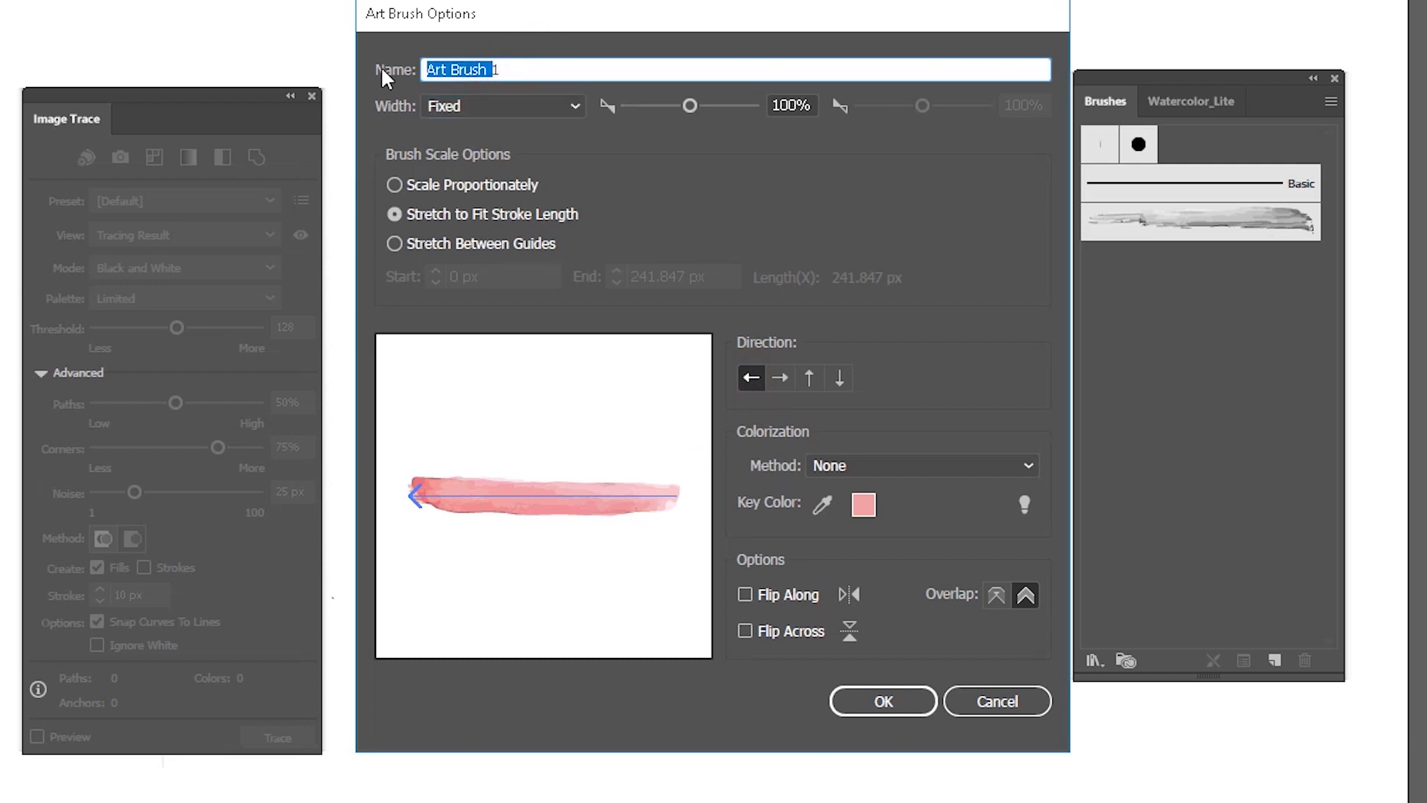
key(BackSpace)
text(Watre1)
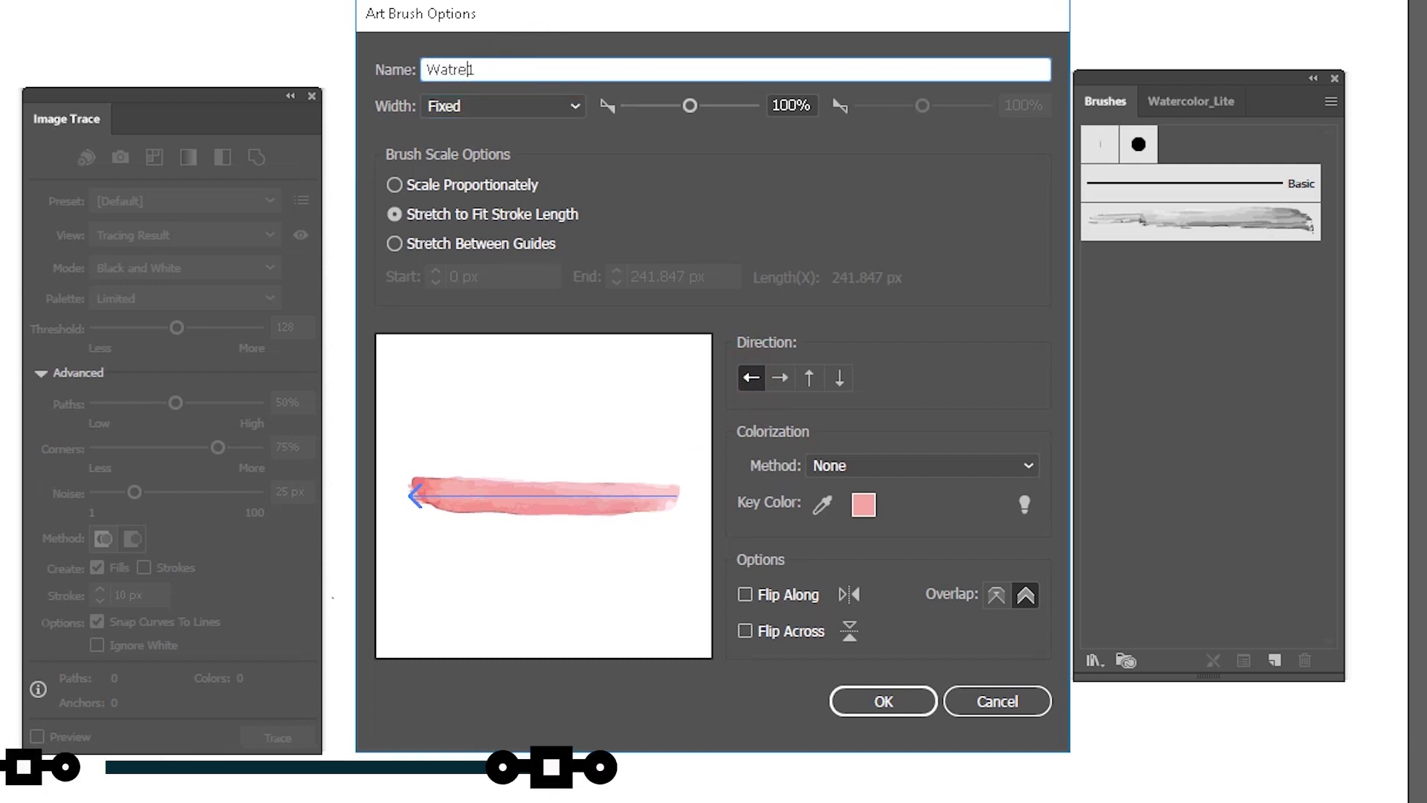
key(BackSpace)
key(BackSpace)
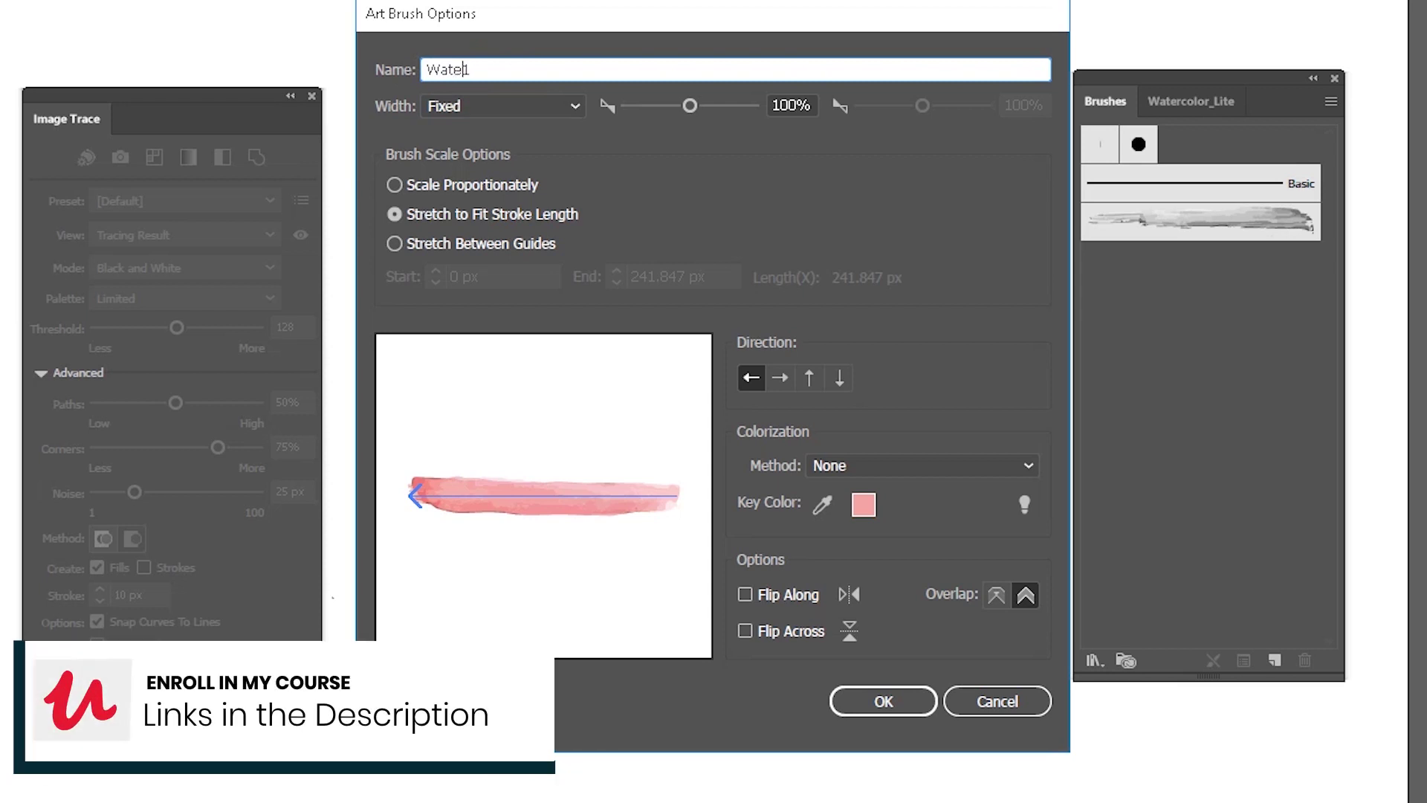
text(ercolor)
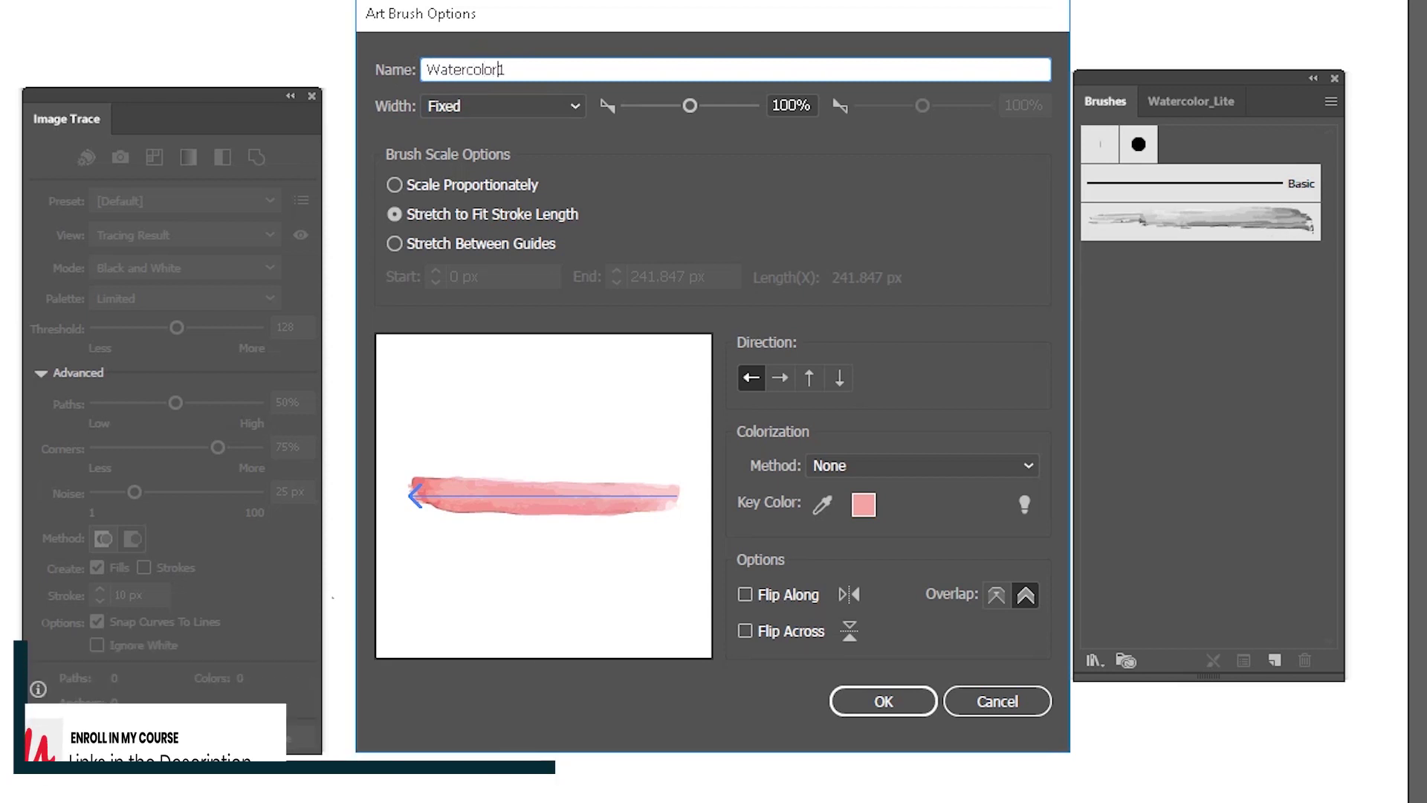
click(537, 72)
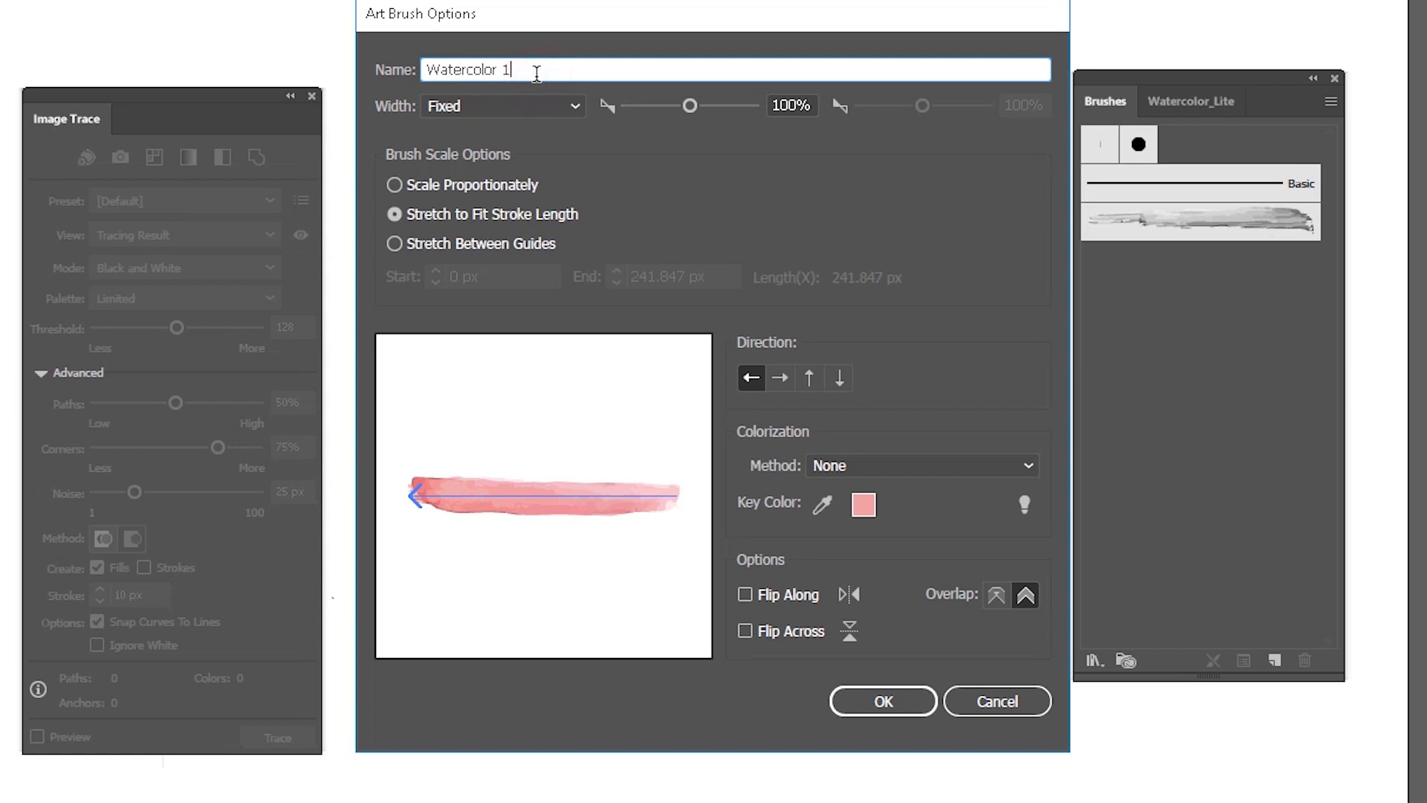
text(2)
click(855, 465)
click(877, 537)
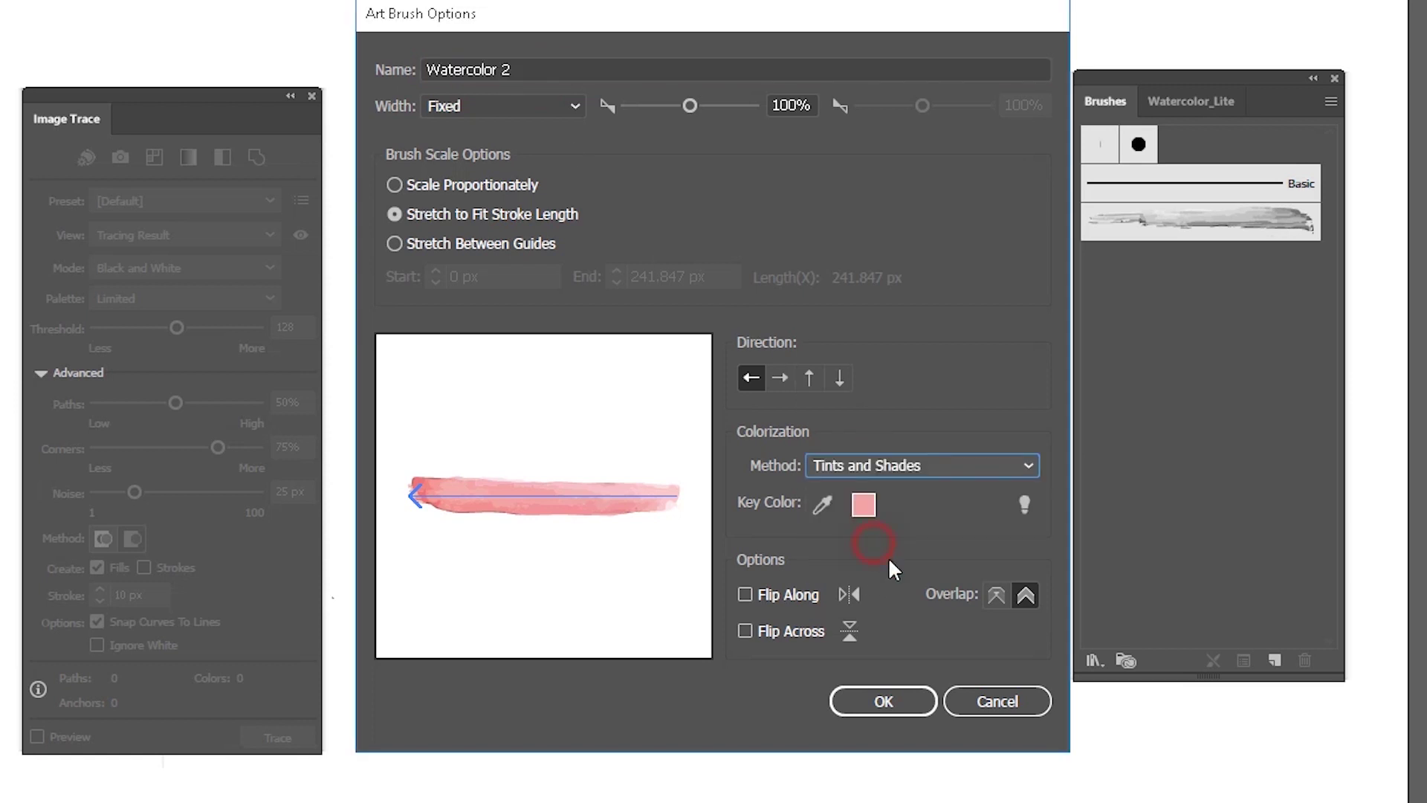
click(885, 701)
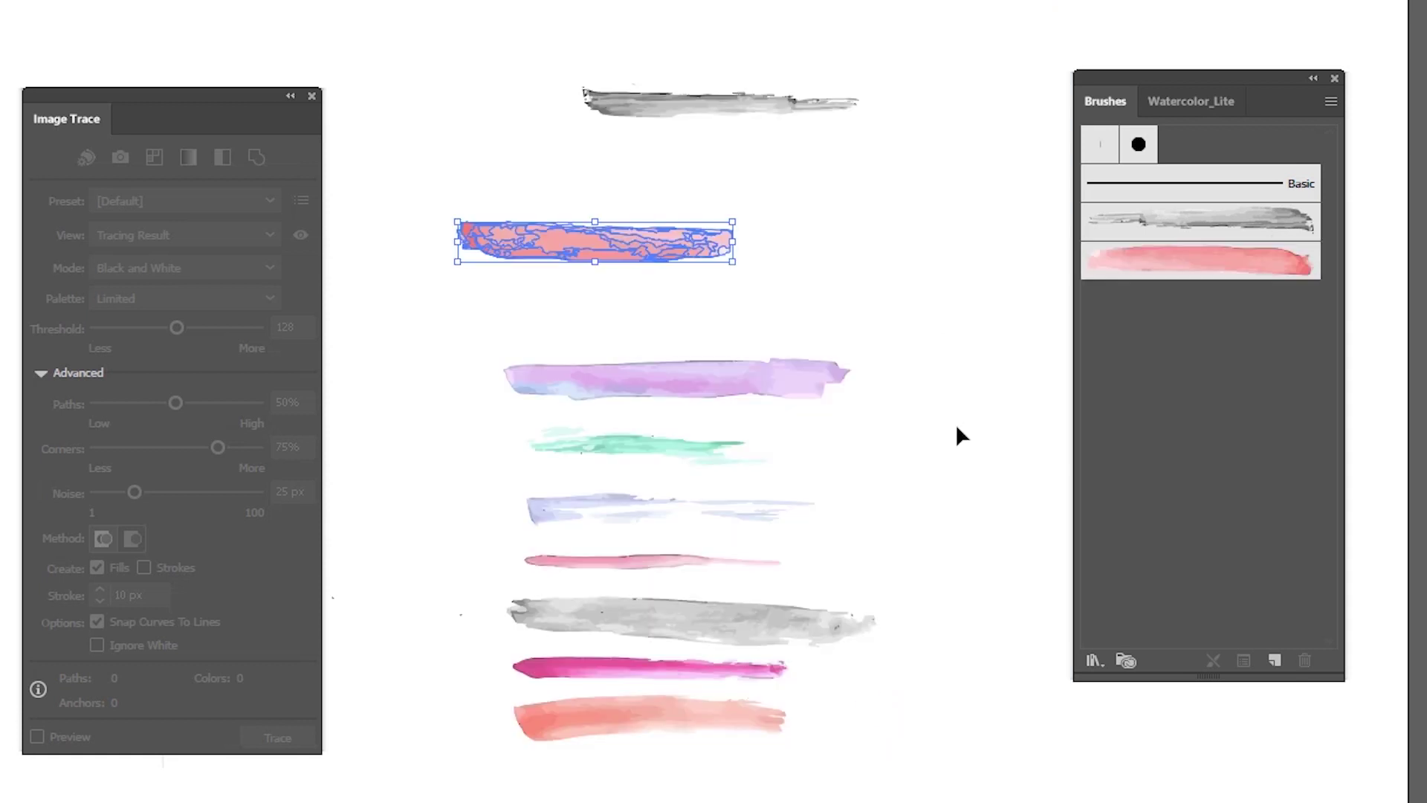
Step: Open Save Brush Library from the brush library menu, then cancel the dialog
click(1093, 660)
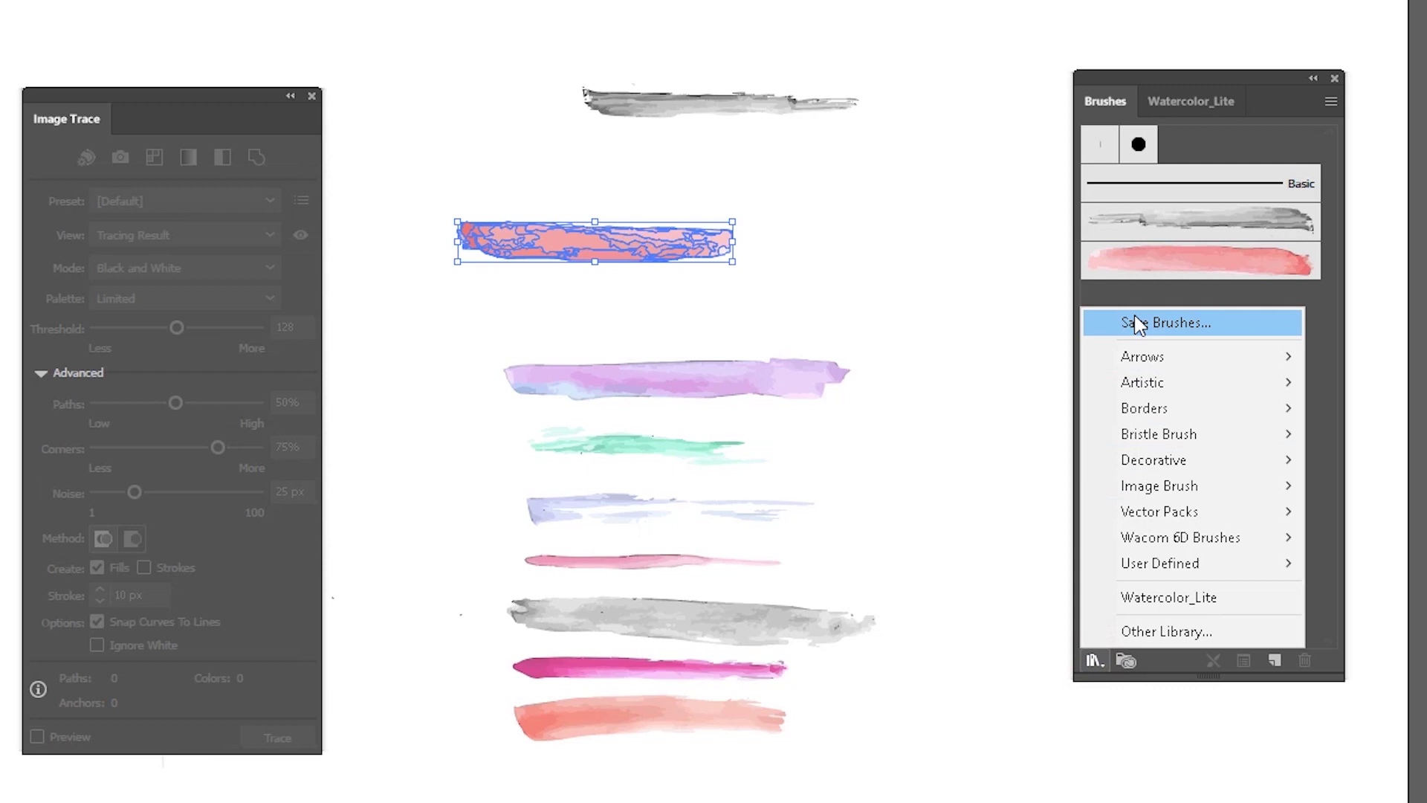
click(1235, 333)
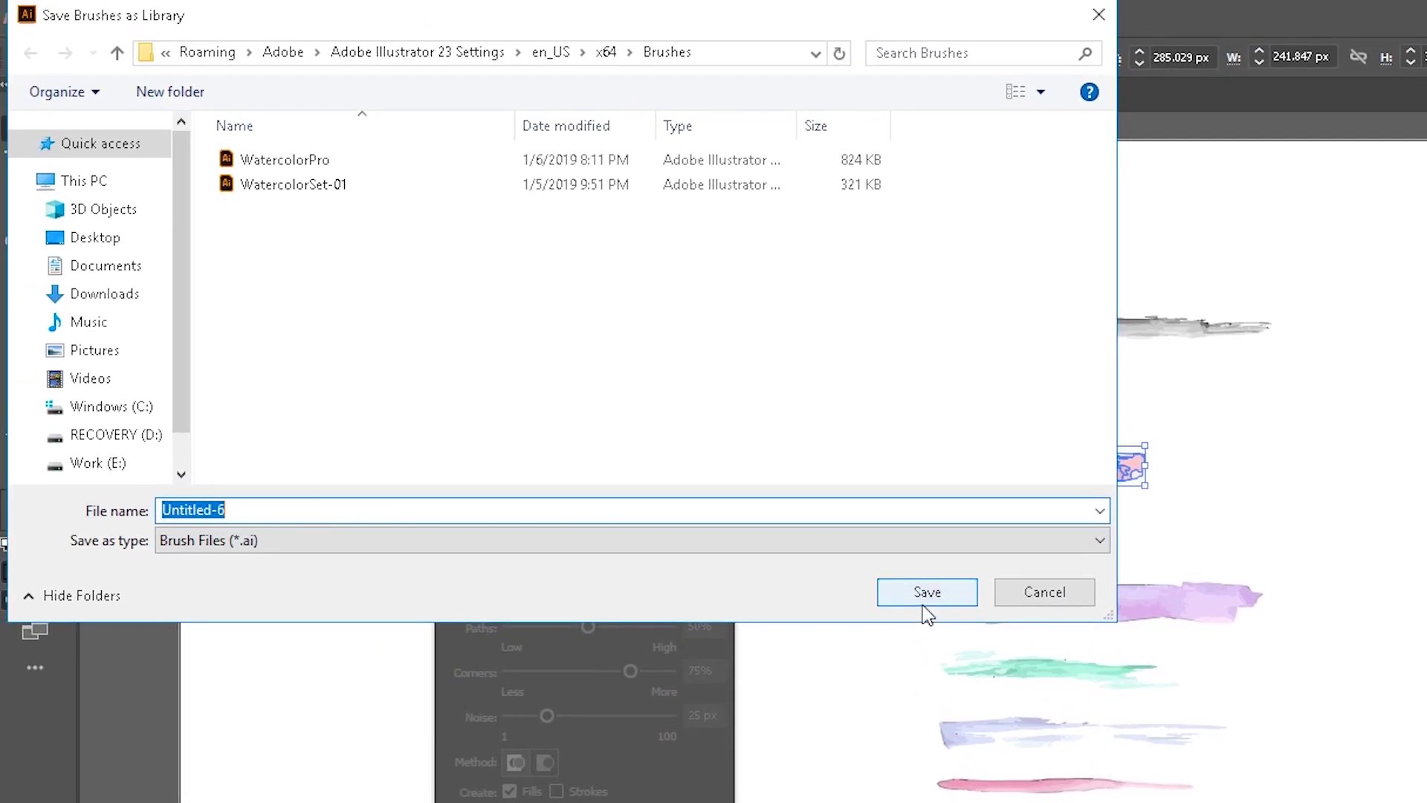
click(1045, 593)
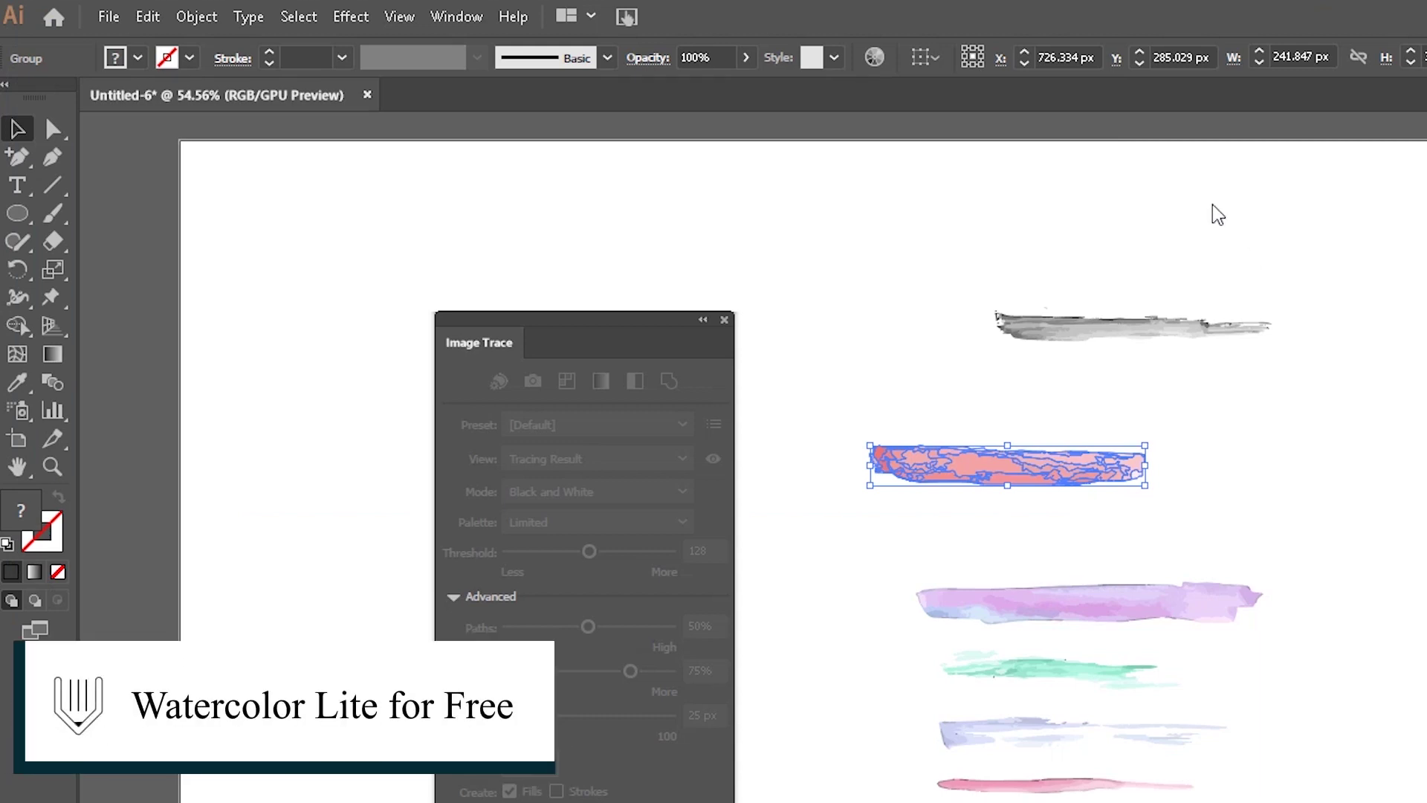
Step: Create a new blank document and choose Other Library from the brush libraries list
click(108, 16)
click(130, 41)
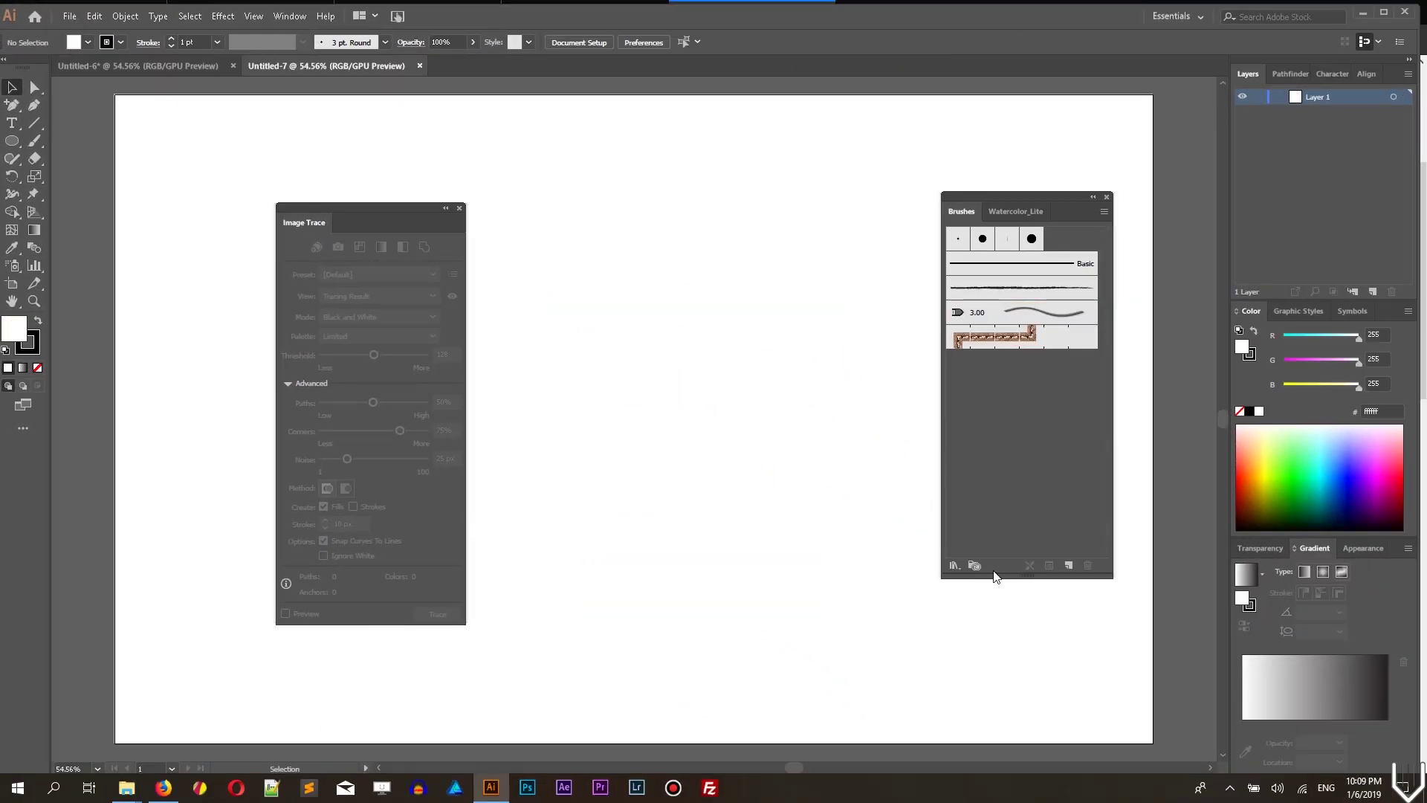
click(953, 567)
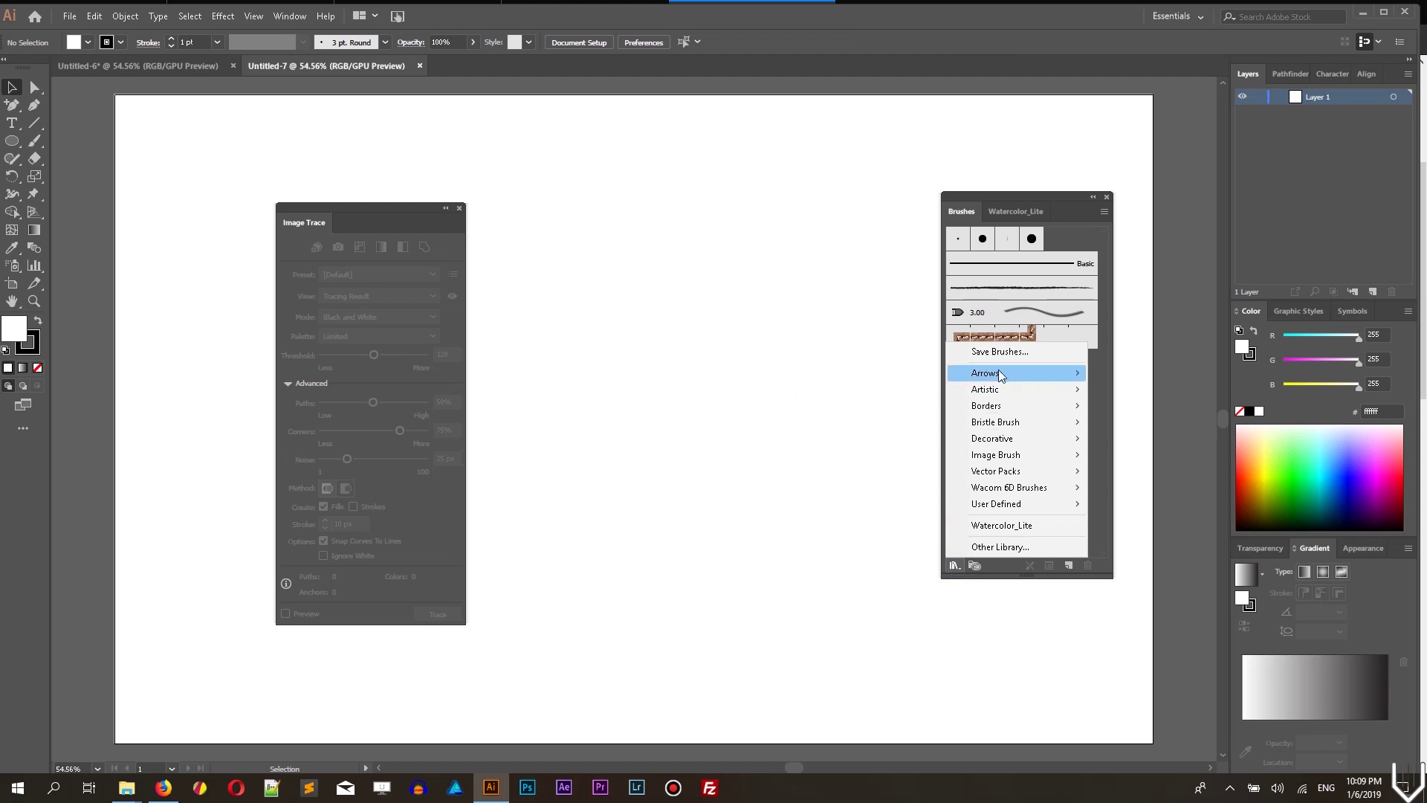
click(998, 548)
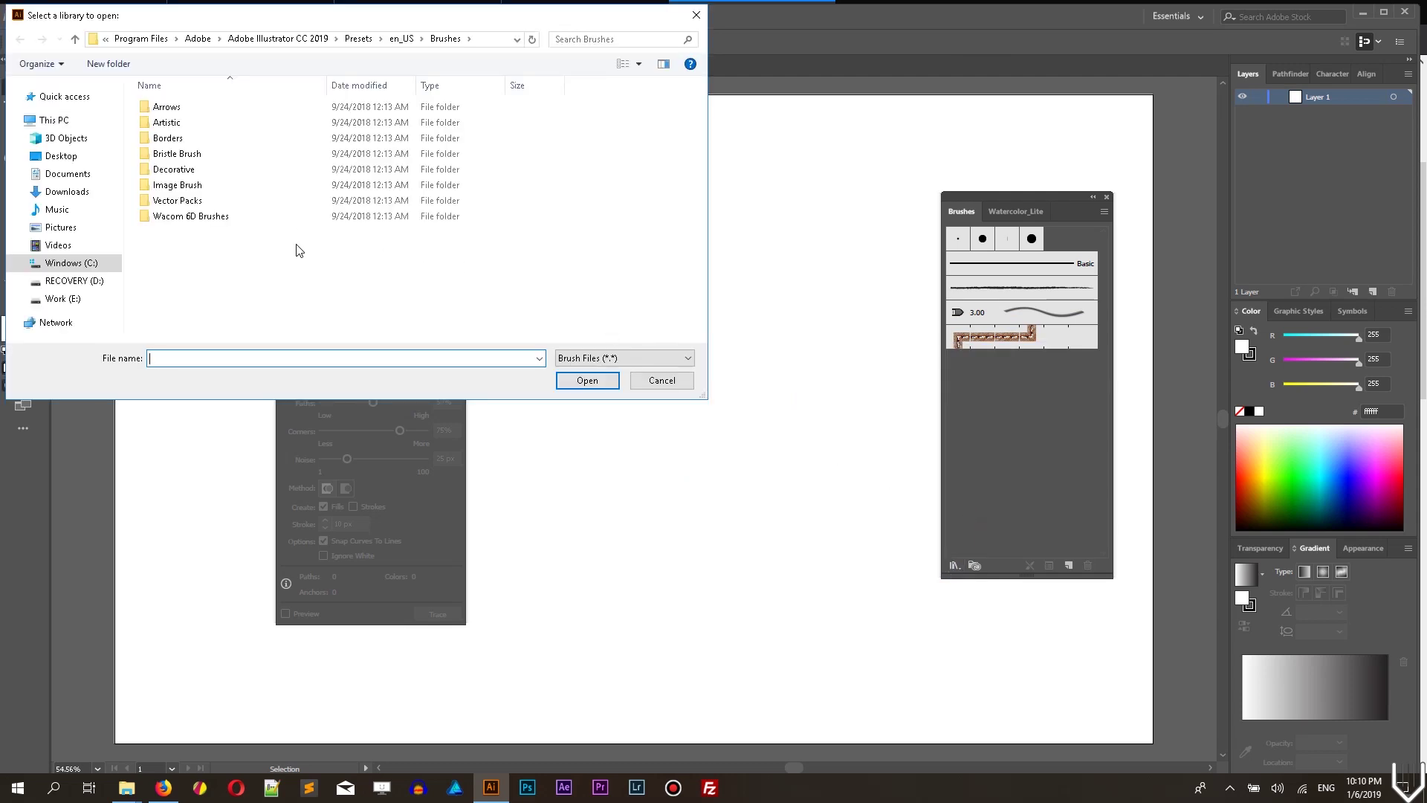
Step: Load the WatercolorPro library from Work > Vitorials > AdobeIllustrator > Brushes
click(63, 298)
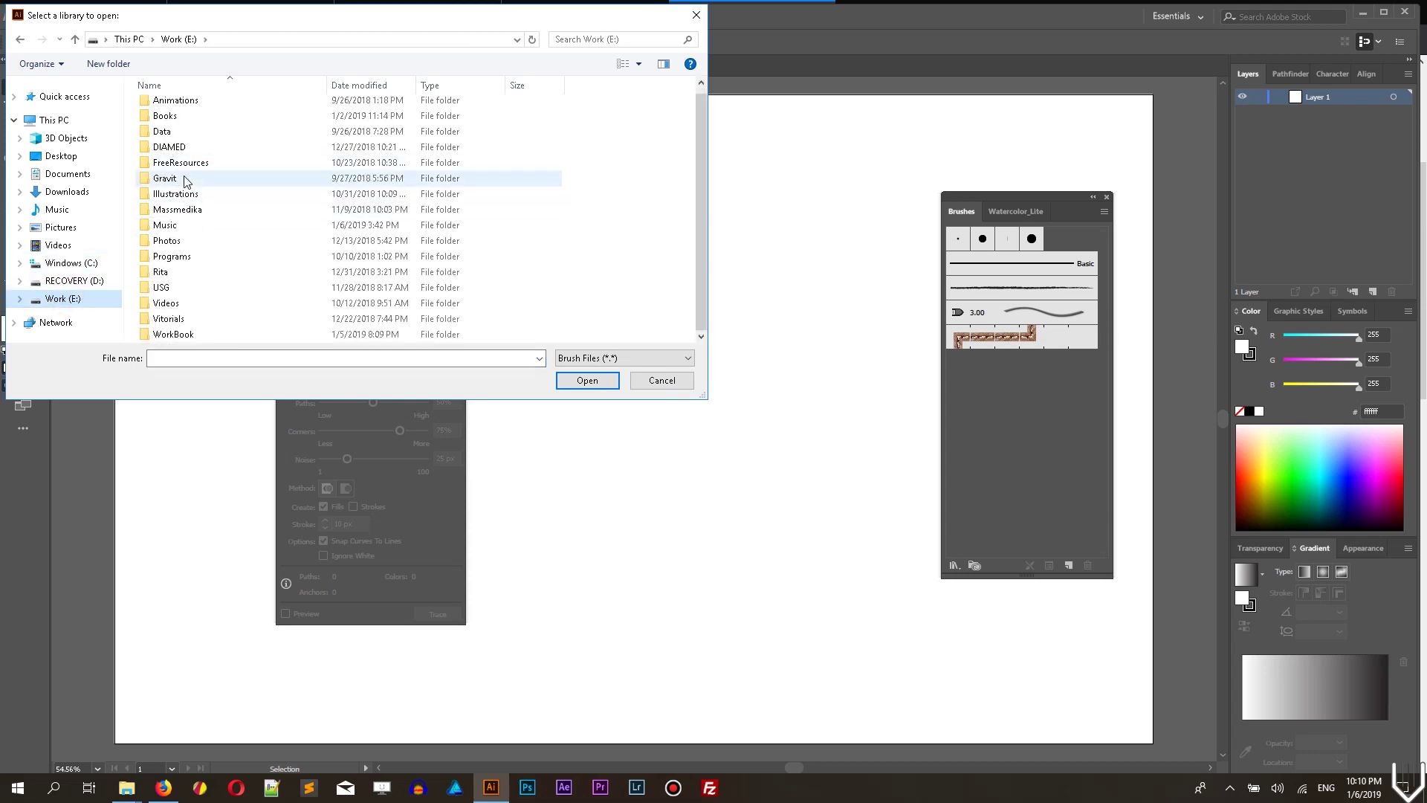
click(171, 327)
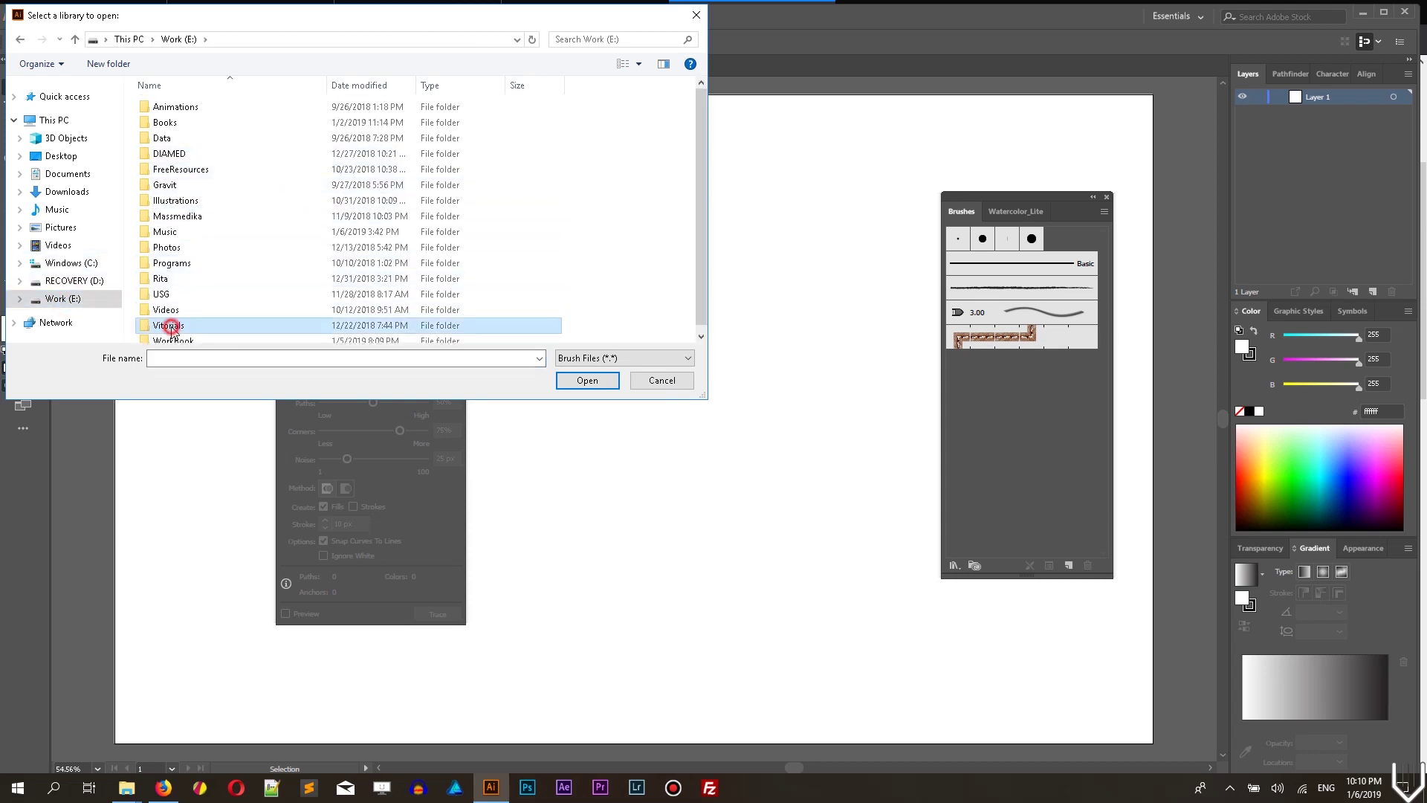
double_click(170, 327)
double_click(181, 107)
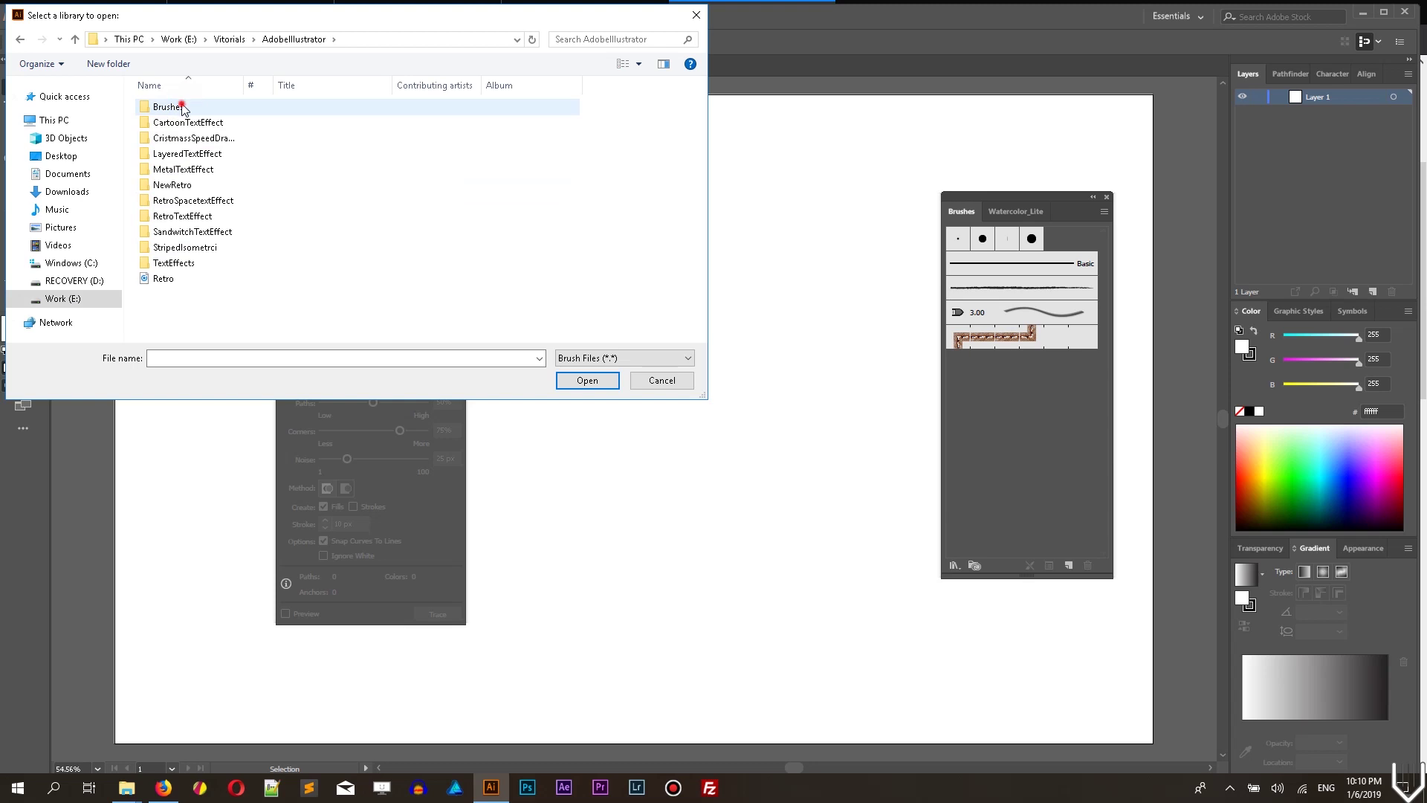
double_click(183, 108)
scroll(260, 148, down, 1)
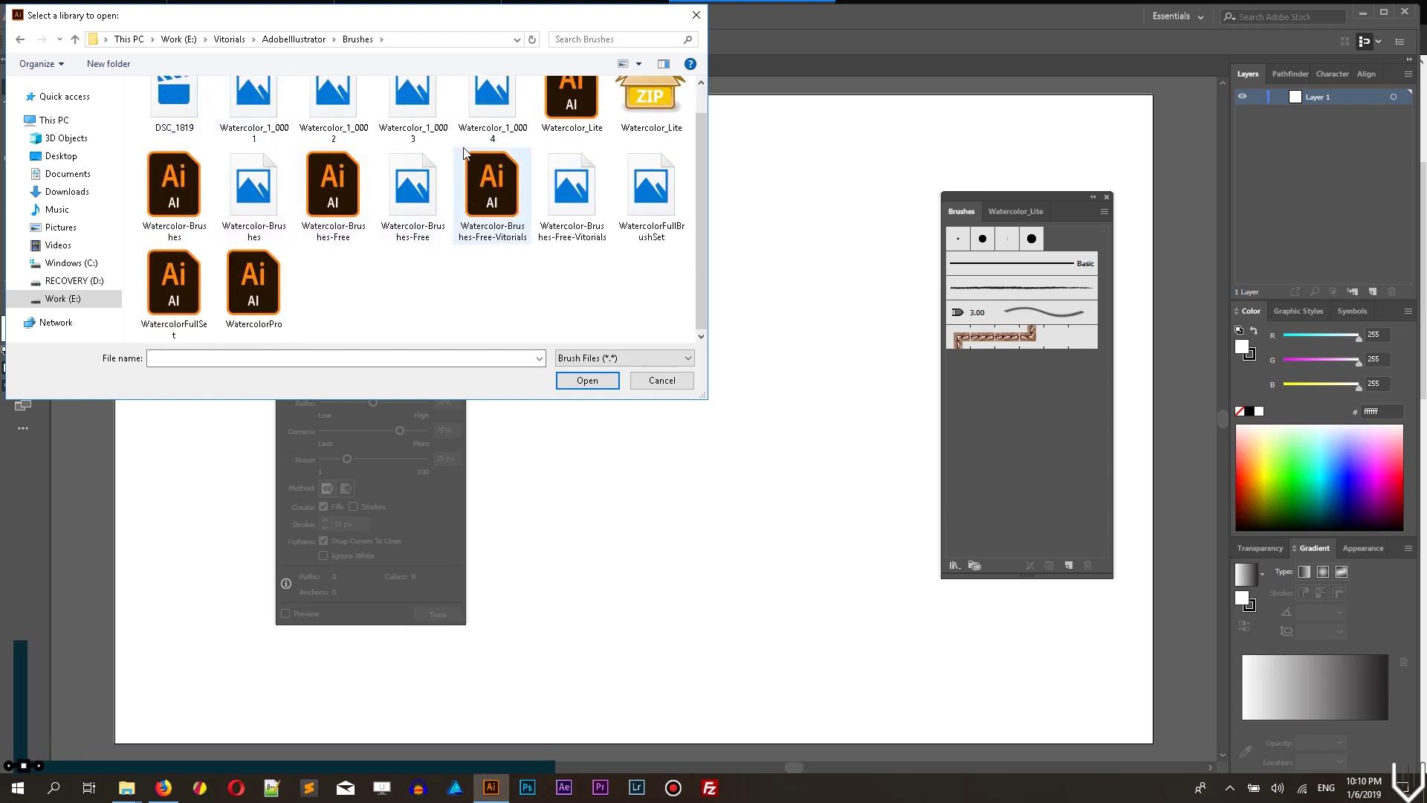
click(249, 305)
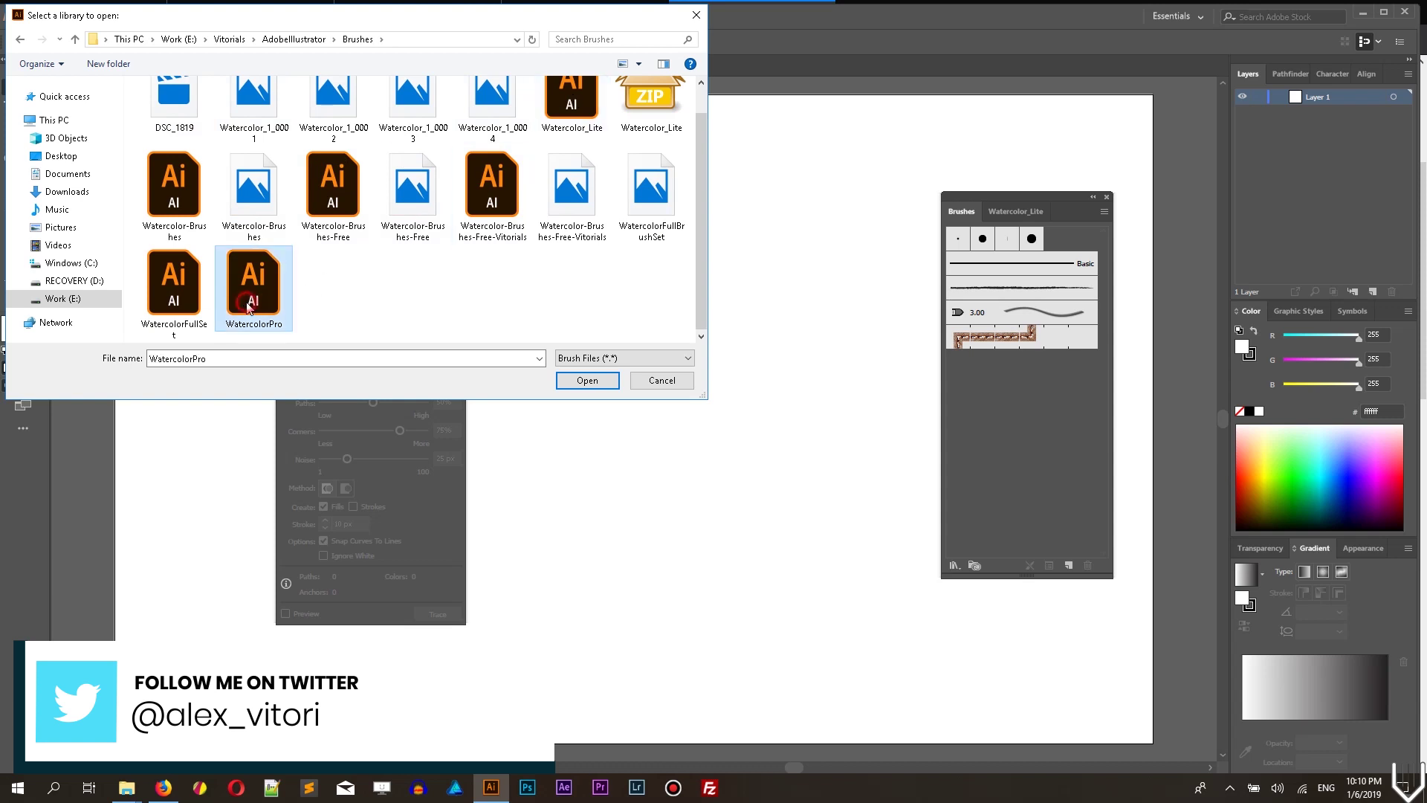
double_click(248, 287)
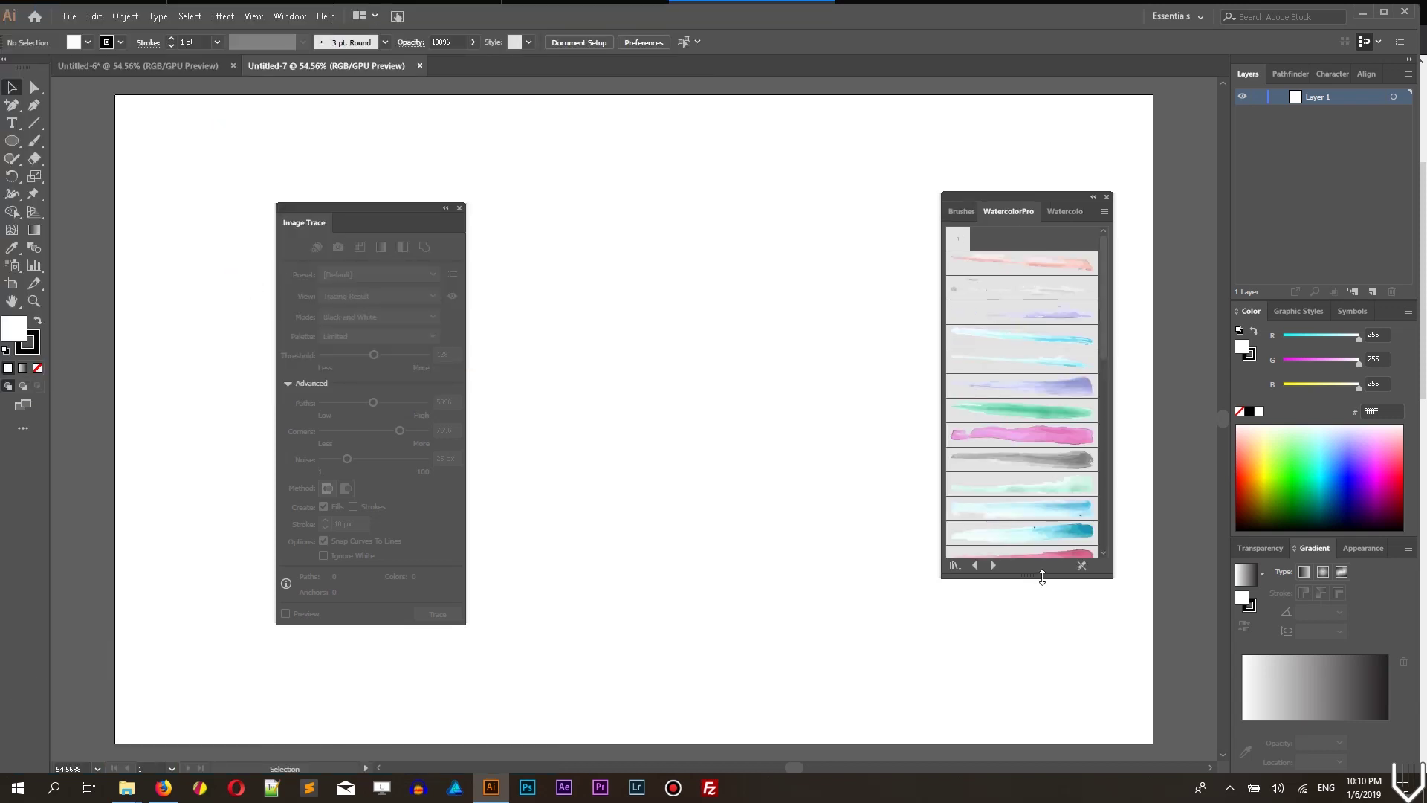
drag(1042, 577, 1059, 769)
Step: Paint an S-shaped stroke down the page centre with the cyan watercolor brush
scroll(1051, 484, down, 5)
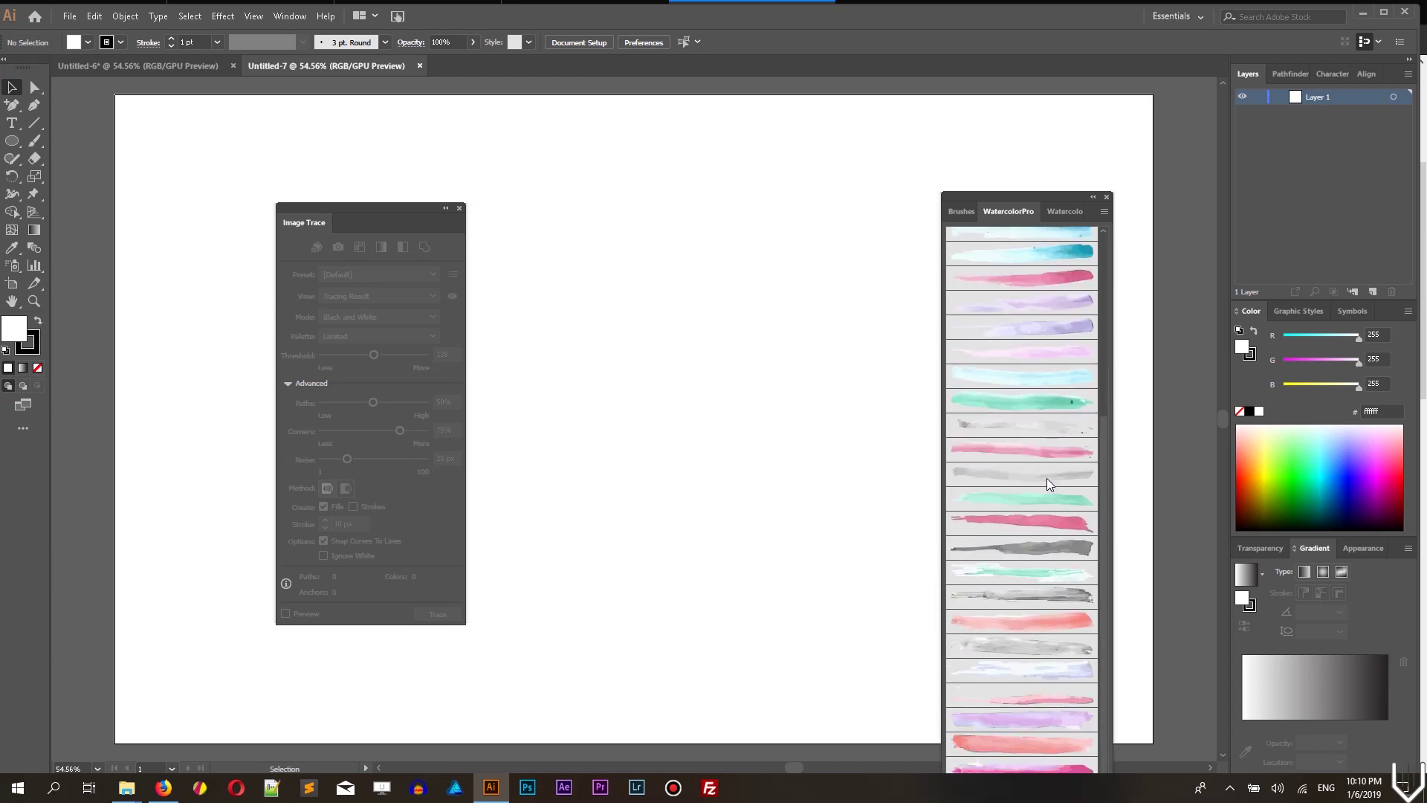
scroll(1046, 477, up, 4)
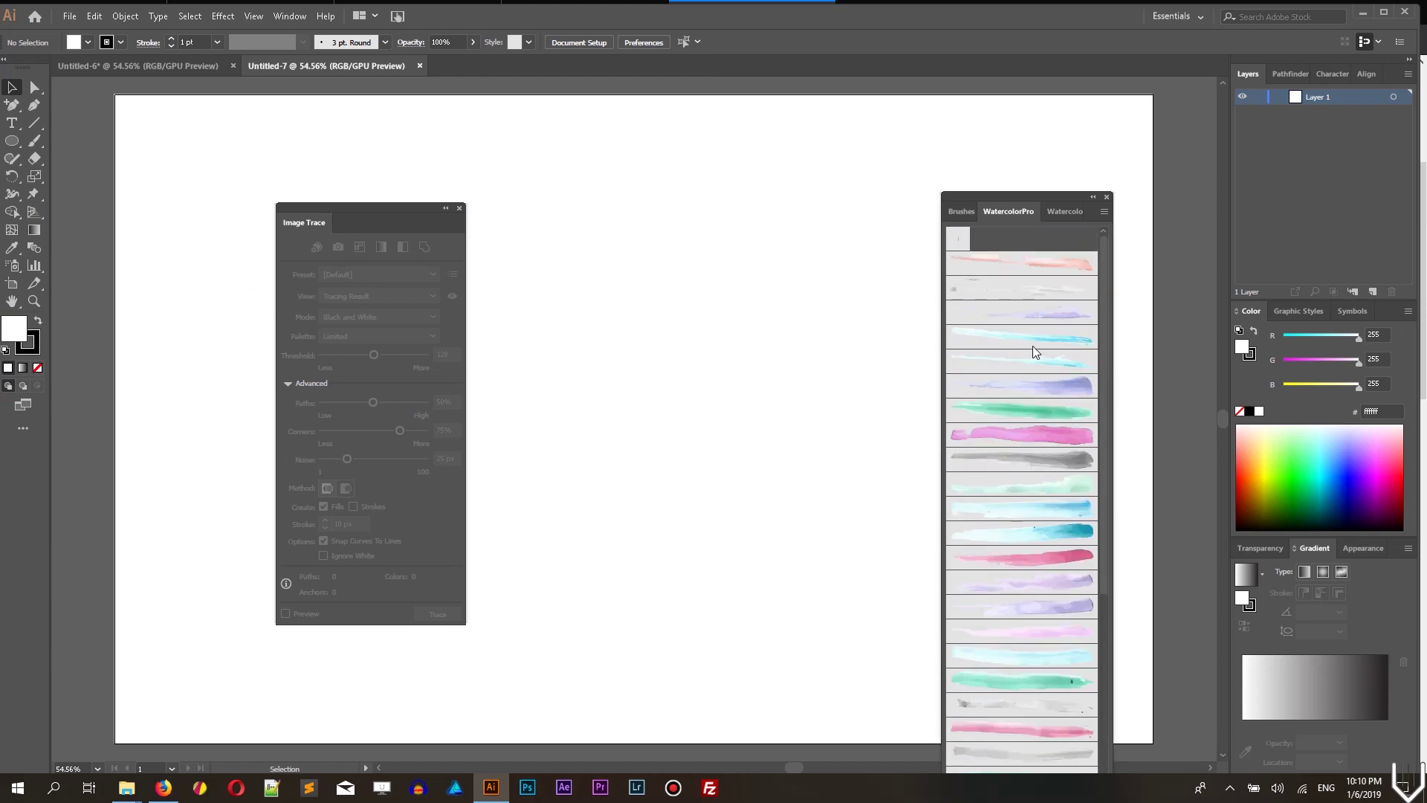
click(1028, 347)
key(b)
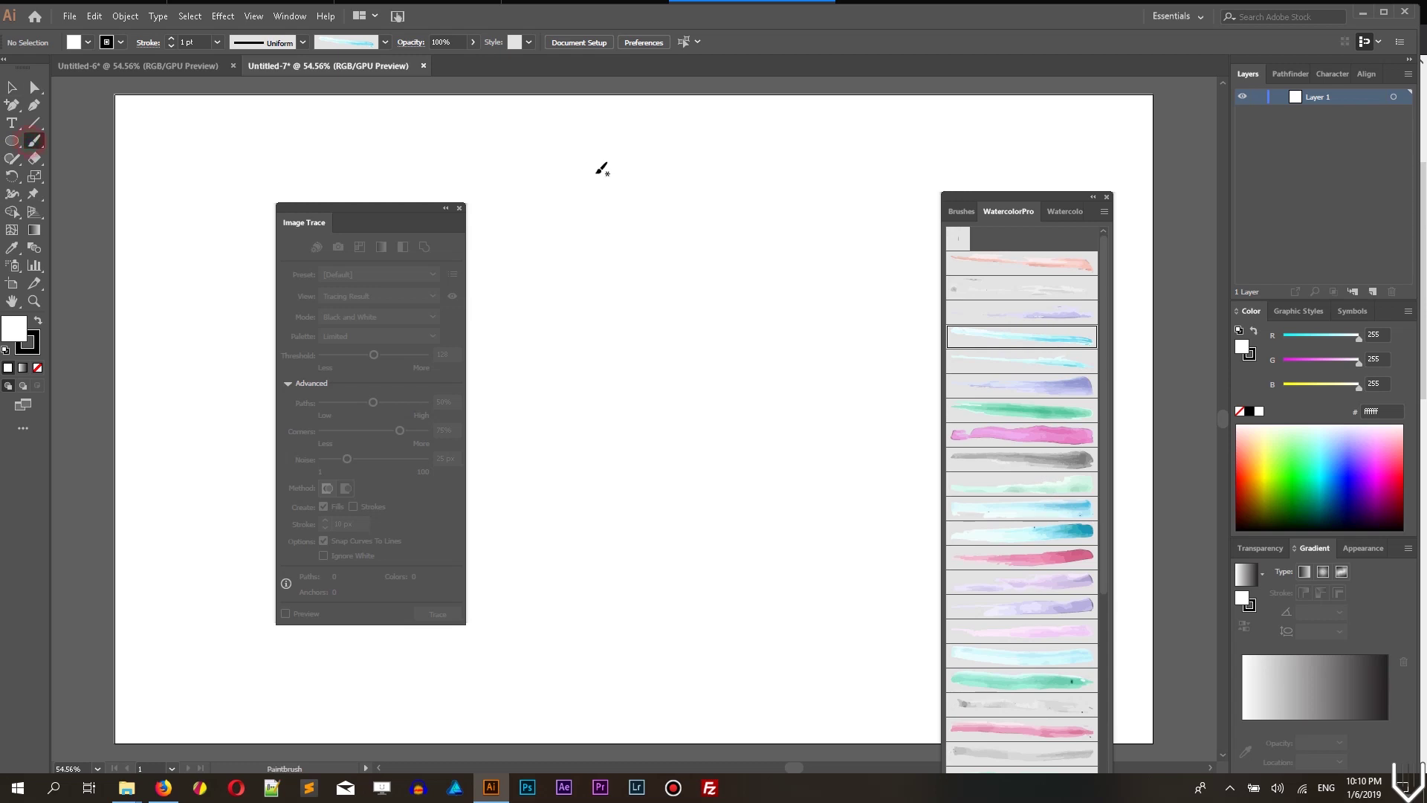
mouse_move(705, 179)
mouse_down()
mouse_move(613, 289)
mouse_move(756, 464)
mouse_move(673, 646)
mouse_up()
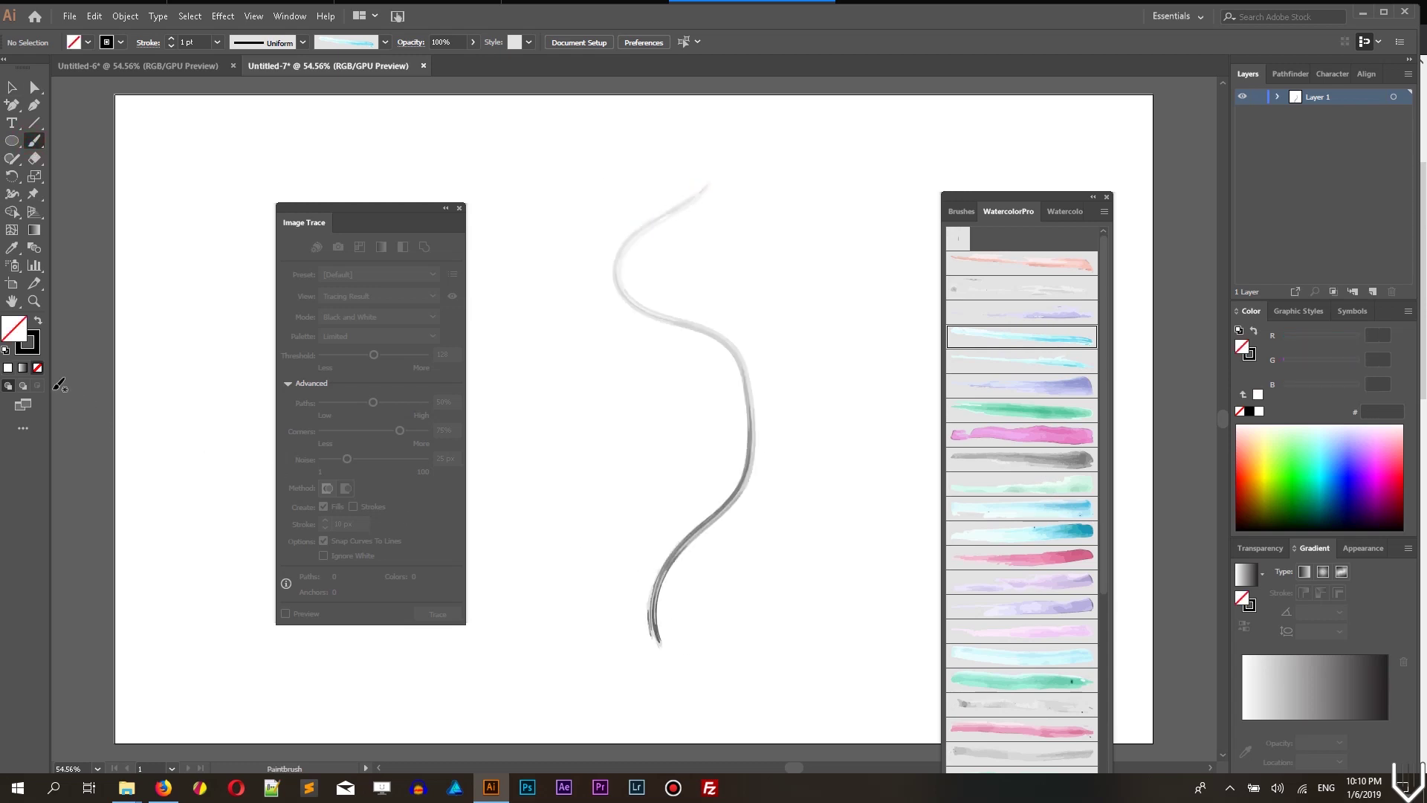
Step: Select the painted S stroke and set its weight to 2 pt
click(29, 348)
click(12, 87)
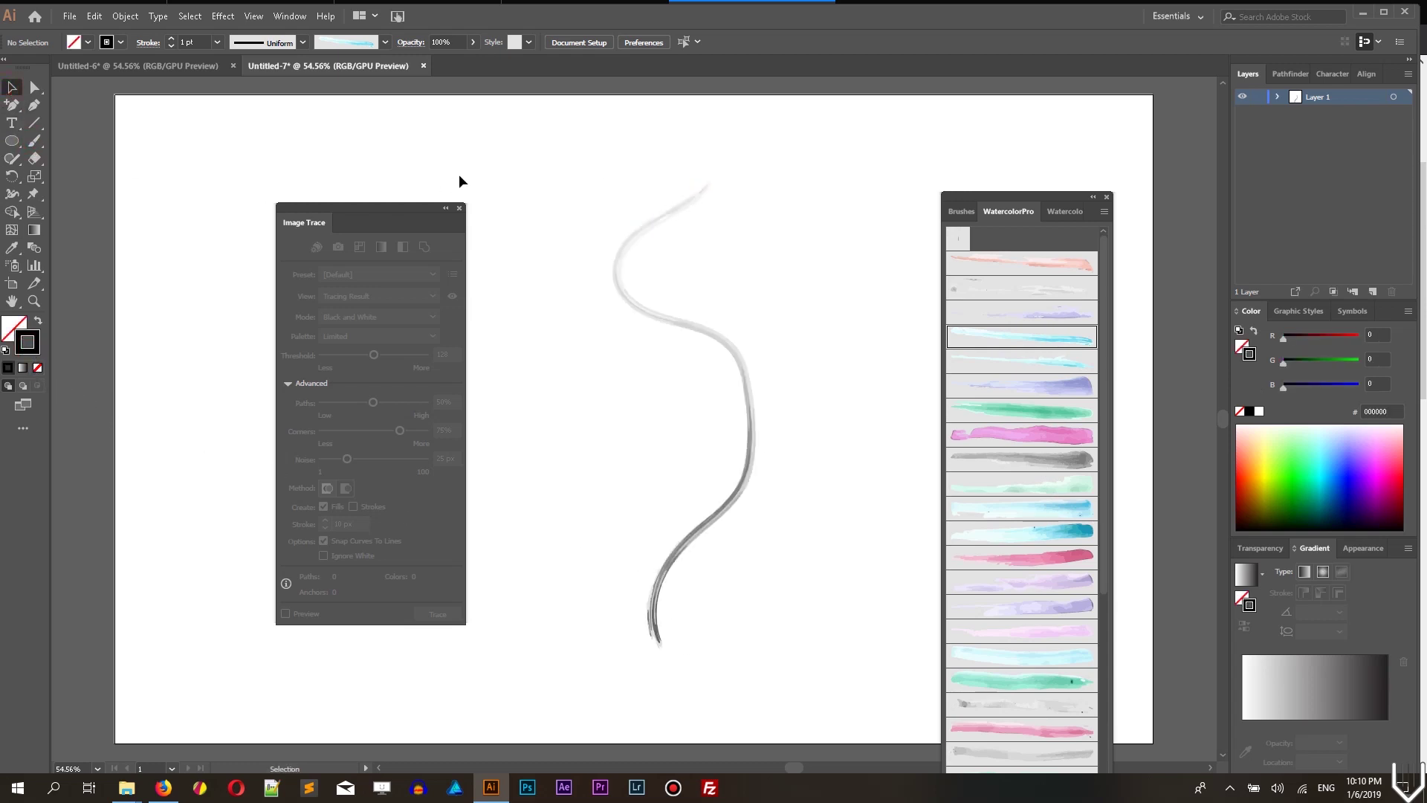
drag(459, 176, 748, 353)
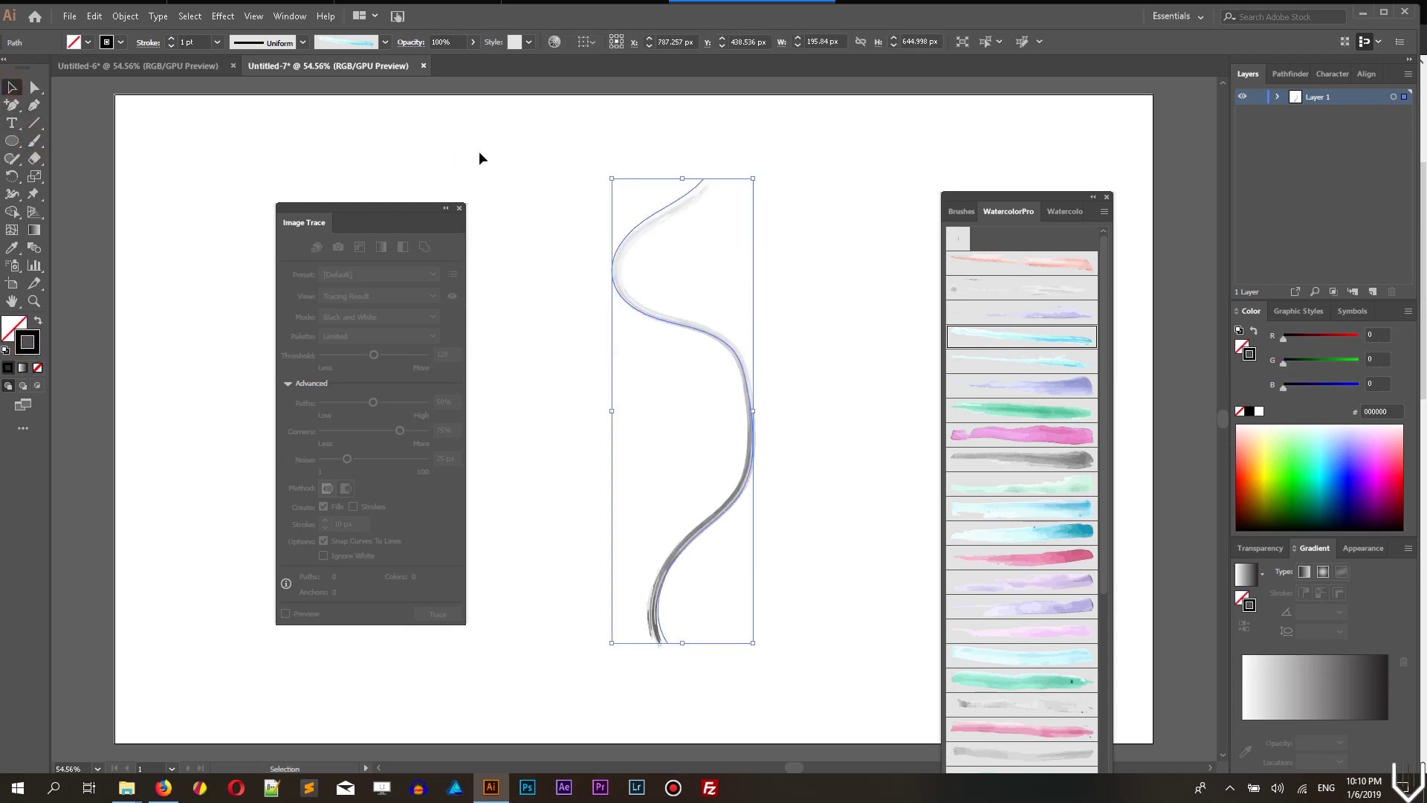
click(170, 38)
click(171, 39)
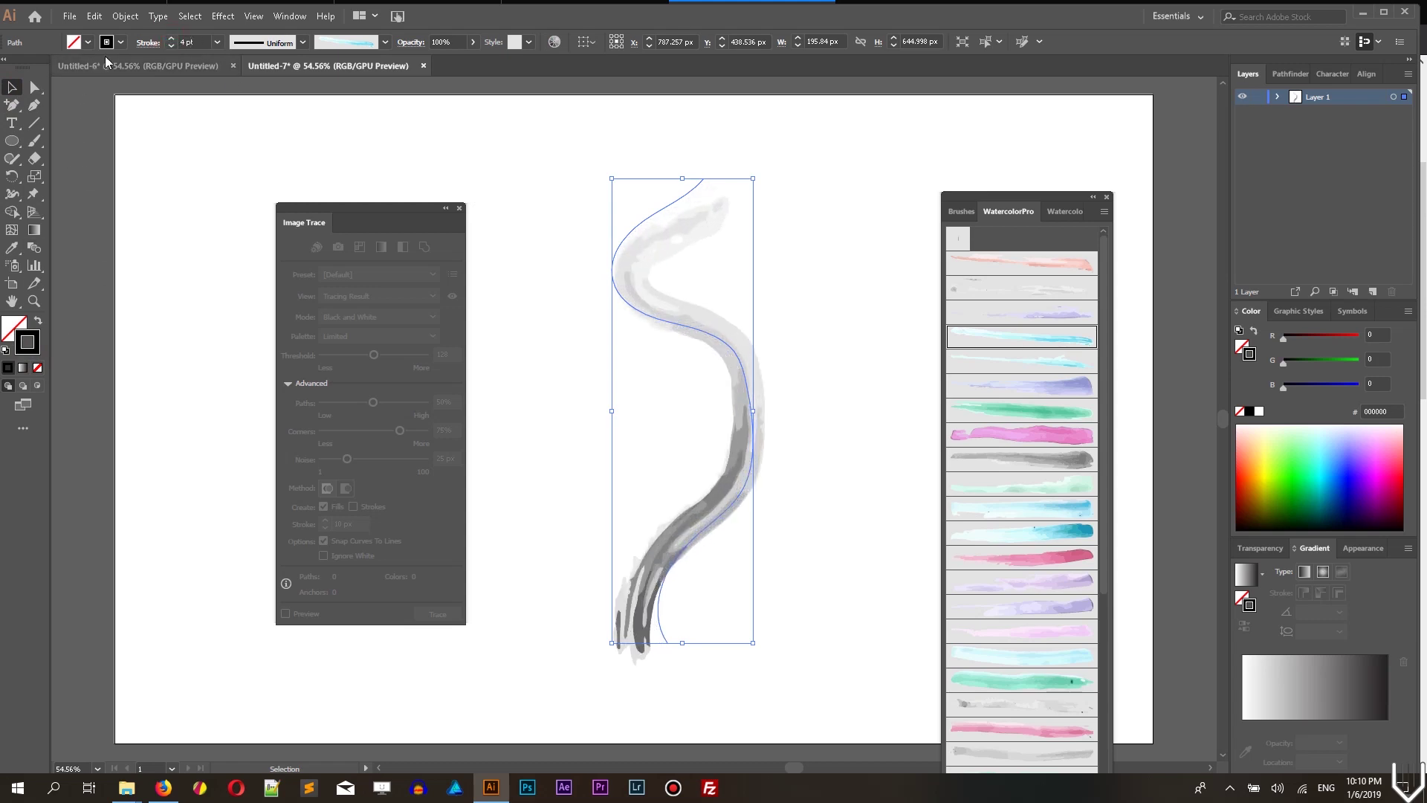
click(170, 45)
click(172, 45)
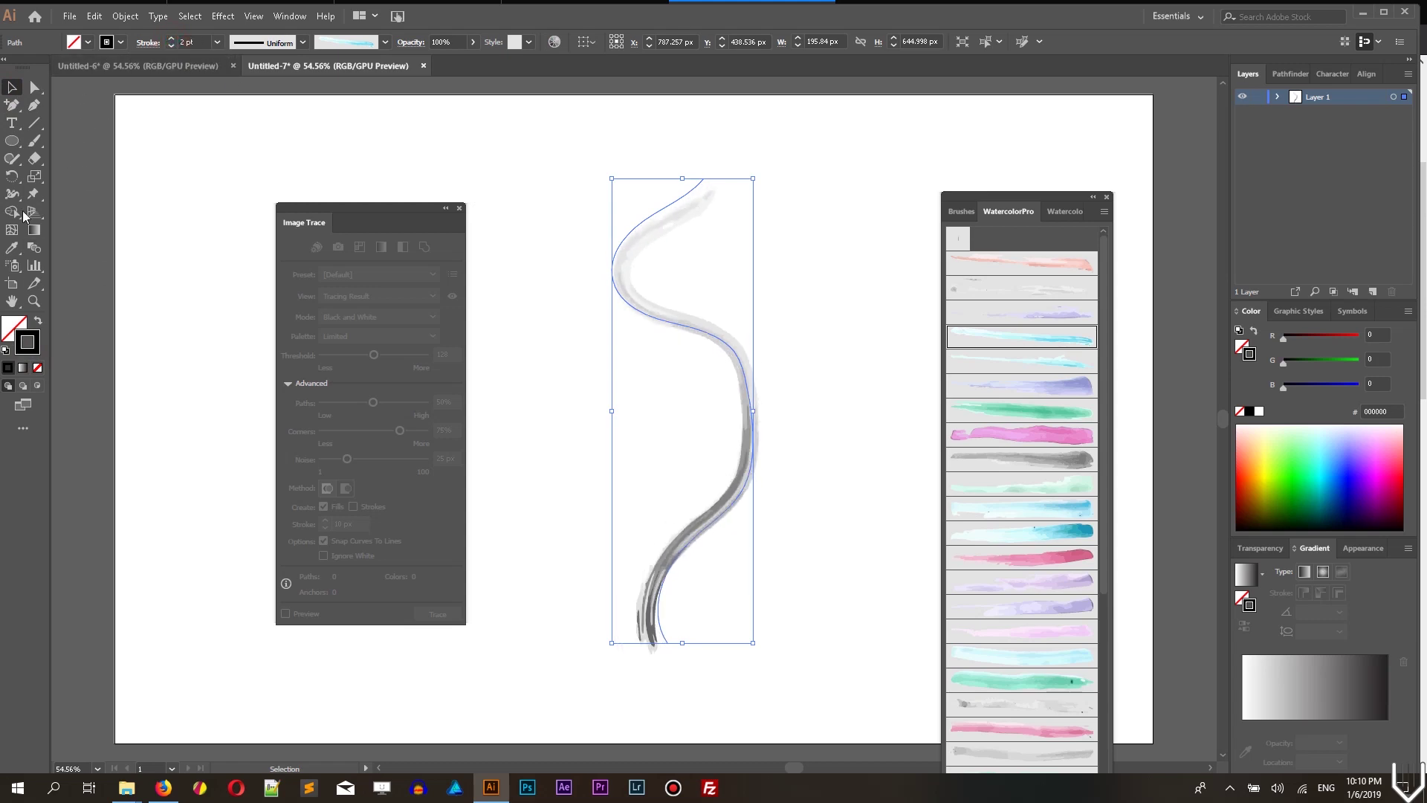
Step: Recolour the stroke dark red (#a50000), then pick the green Art Brush 7
double_click(33, 340)
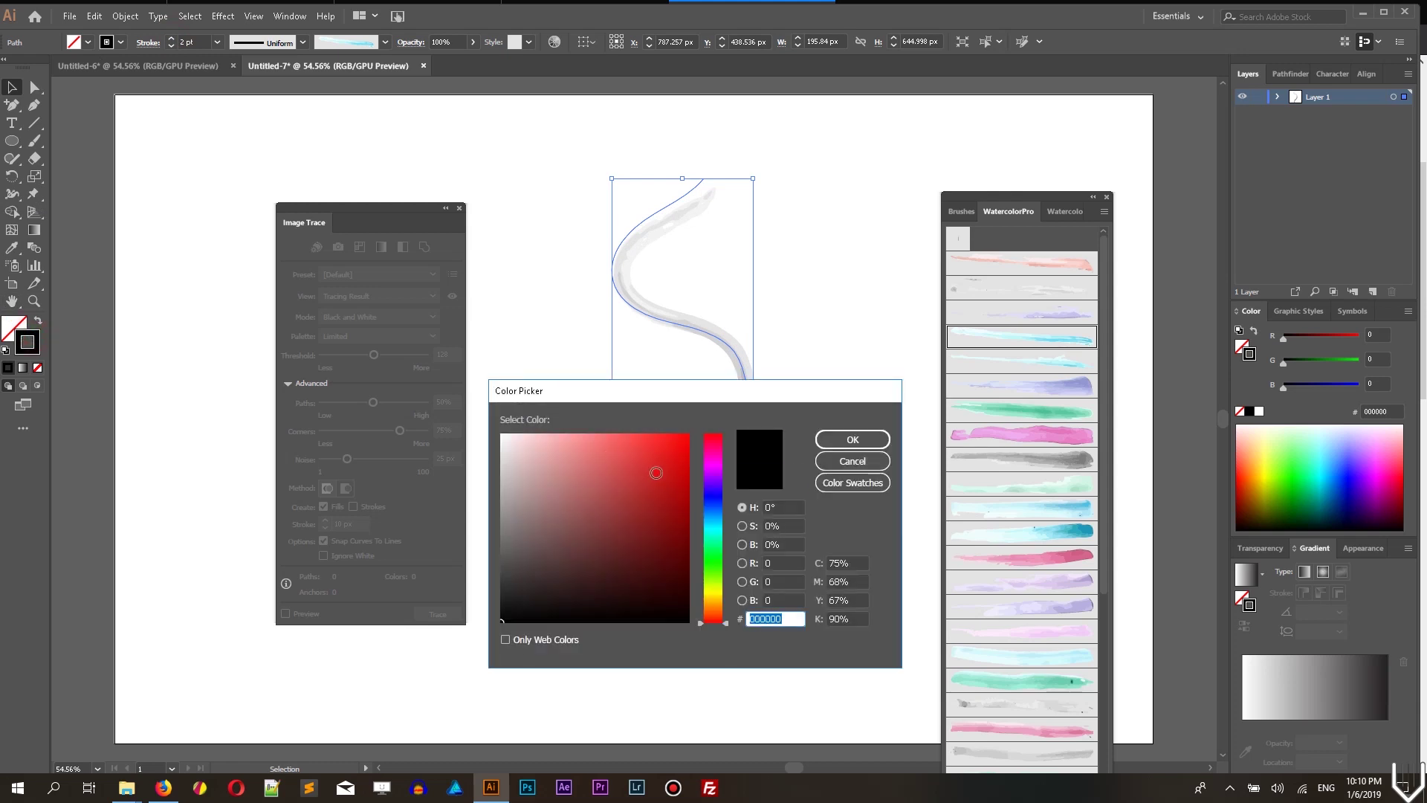
drag(656, 472, 689, 499)
click(853, 440)
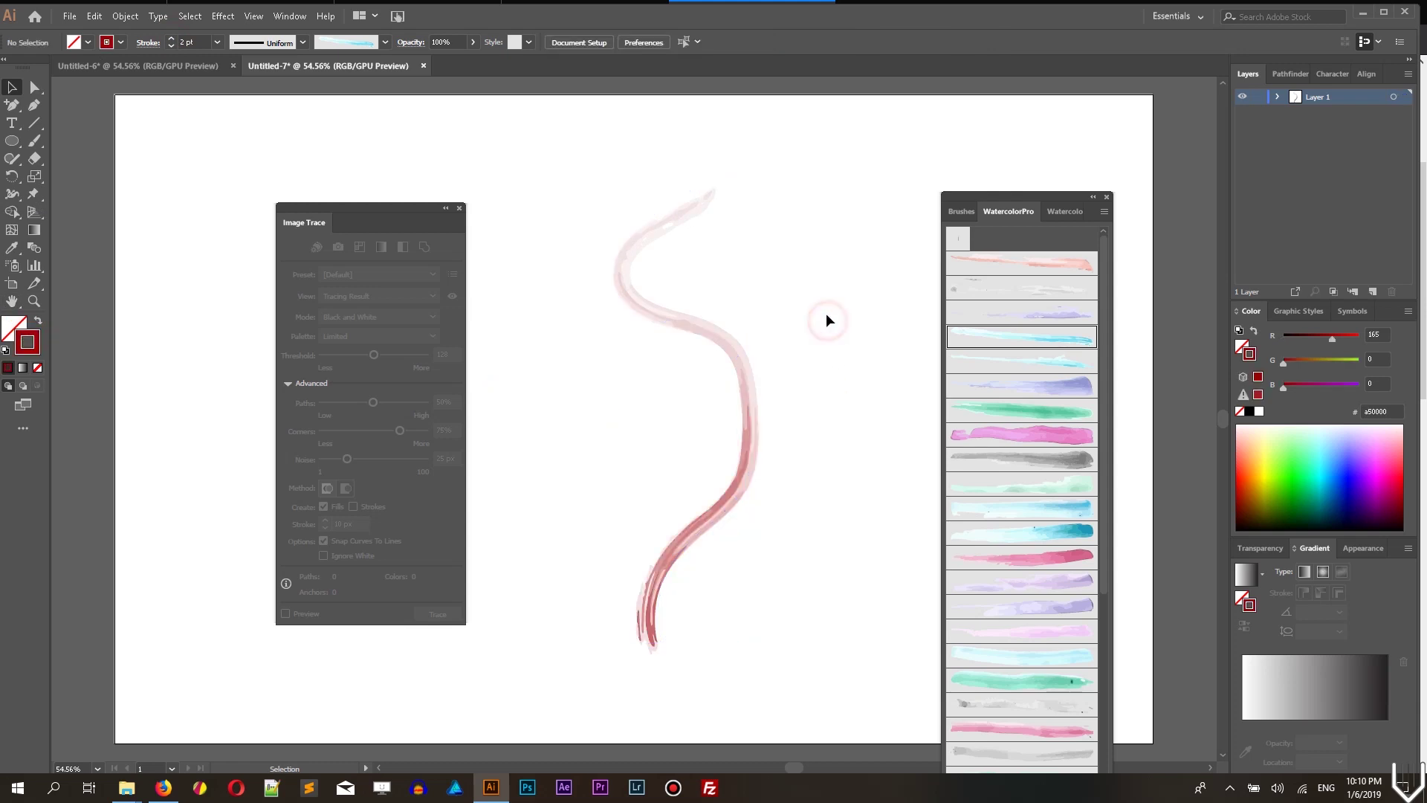
click(1015, 415)
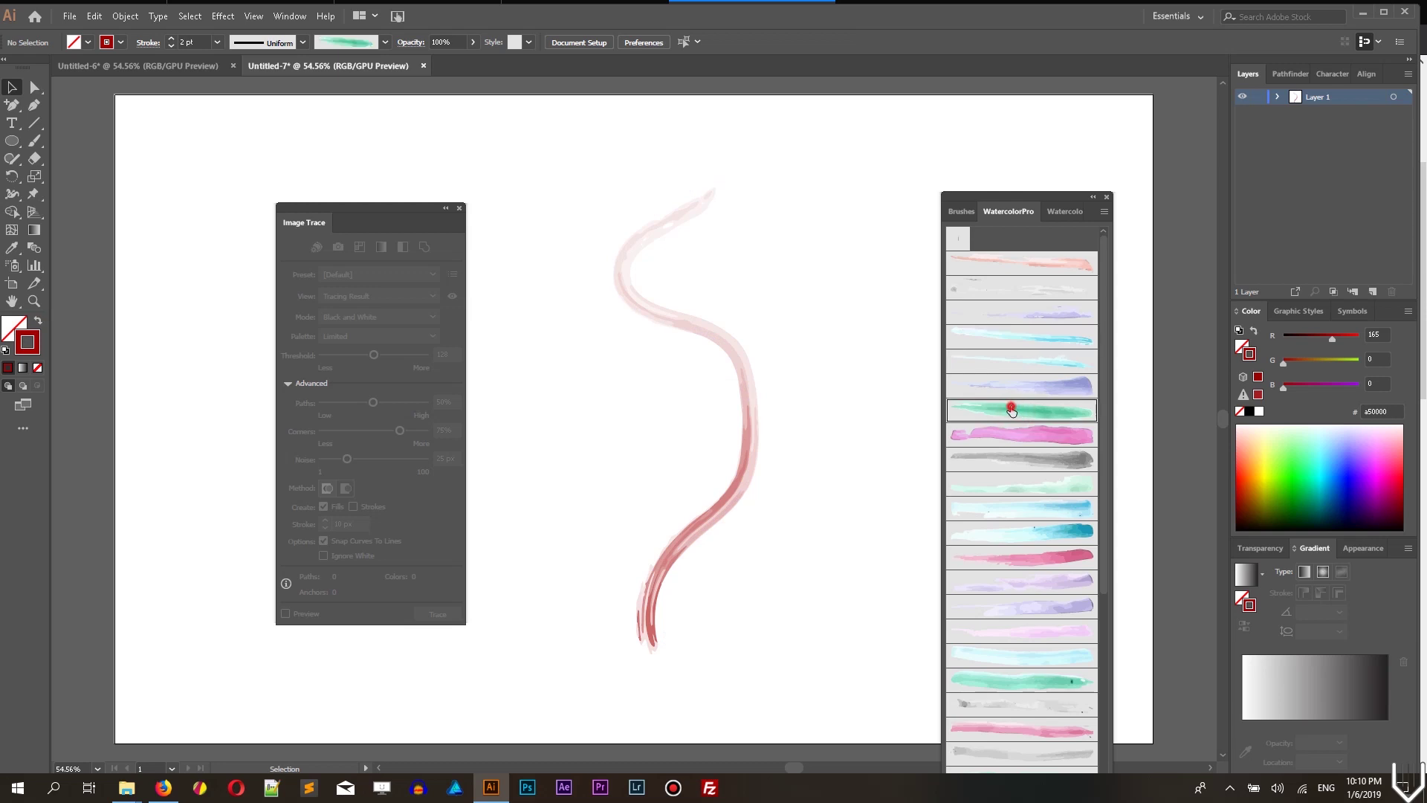
Step: Raise the brush library panel and try the mint-green, pink, green, light-blue and cyan watercolor brushes
click(1003, 416)
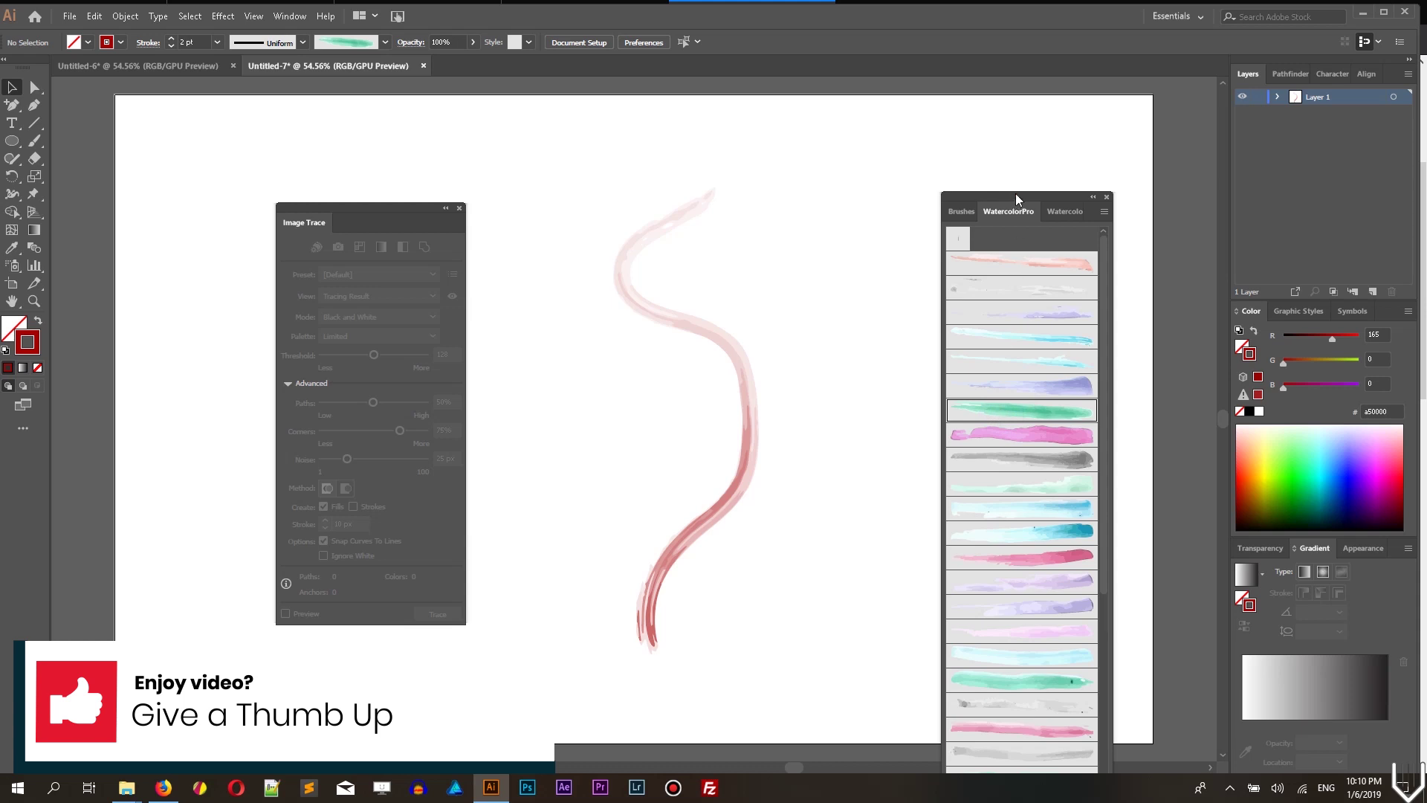
drag(1016, 193, 989, 12)
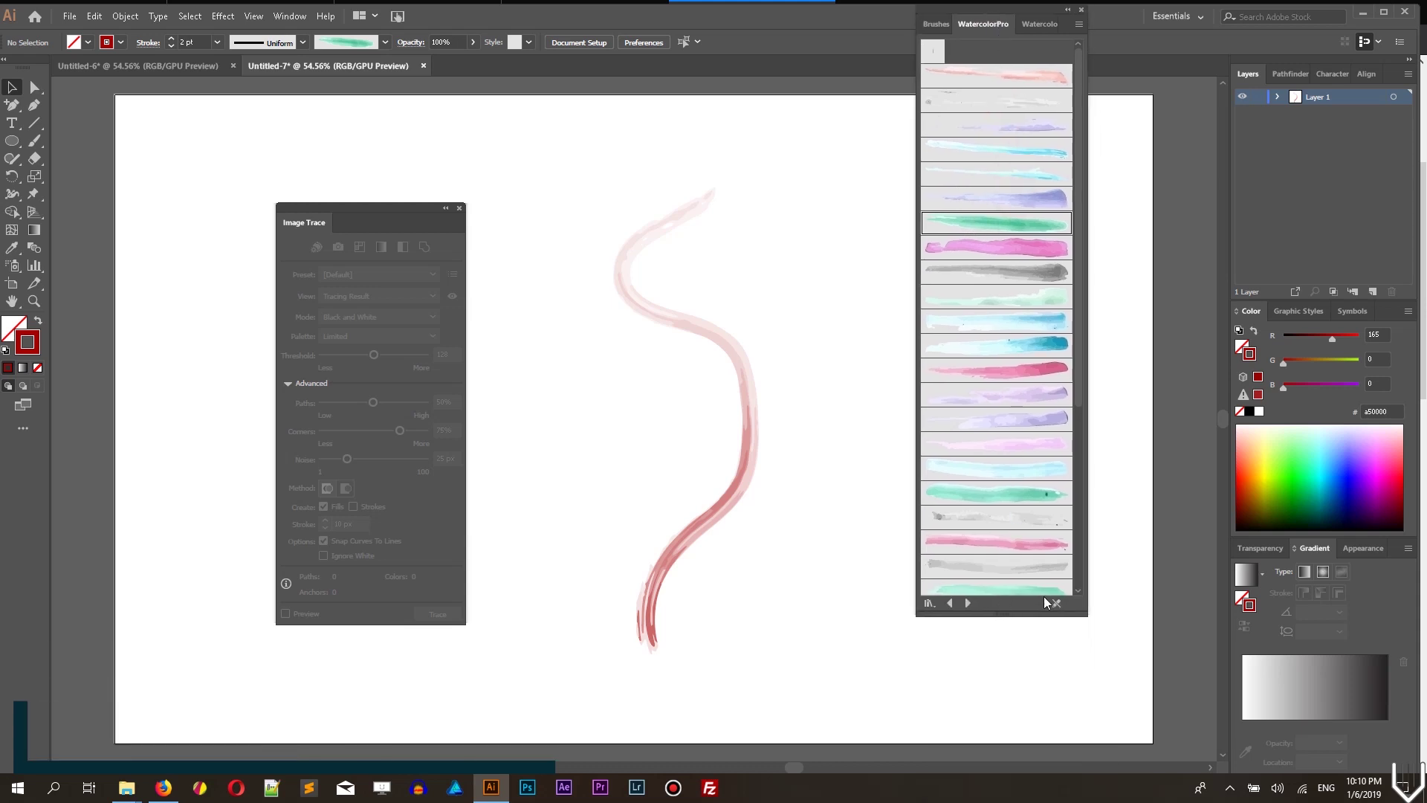
click(995, 299)
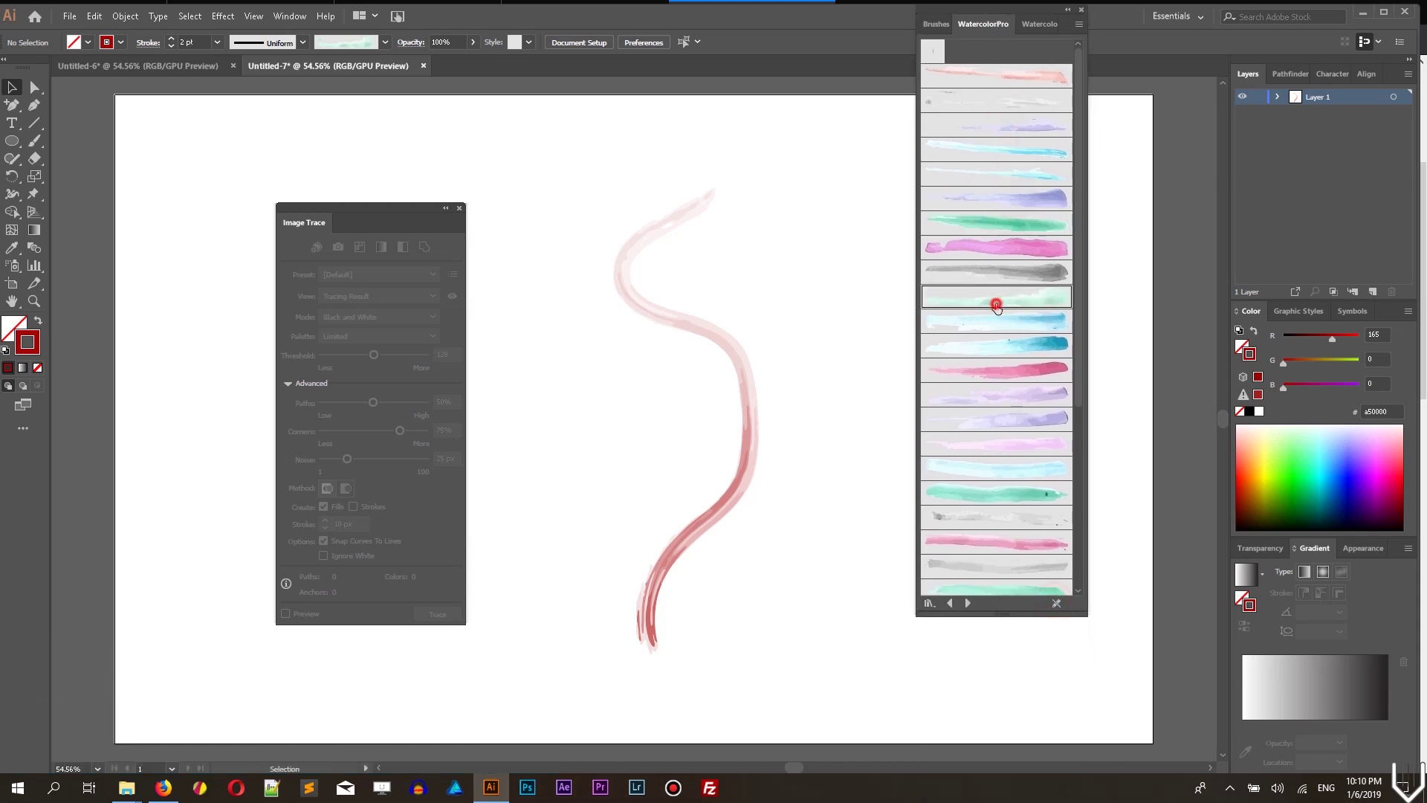
click(1000, 249)
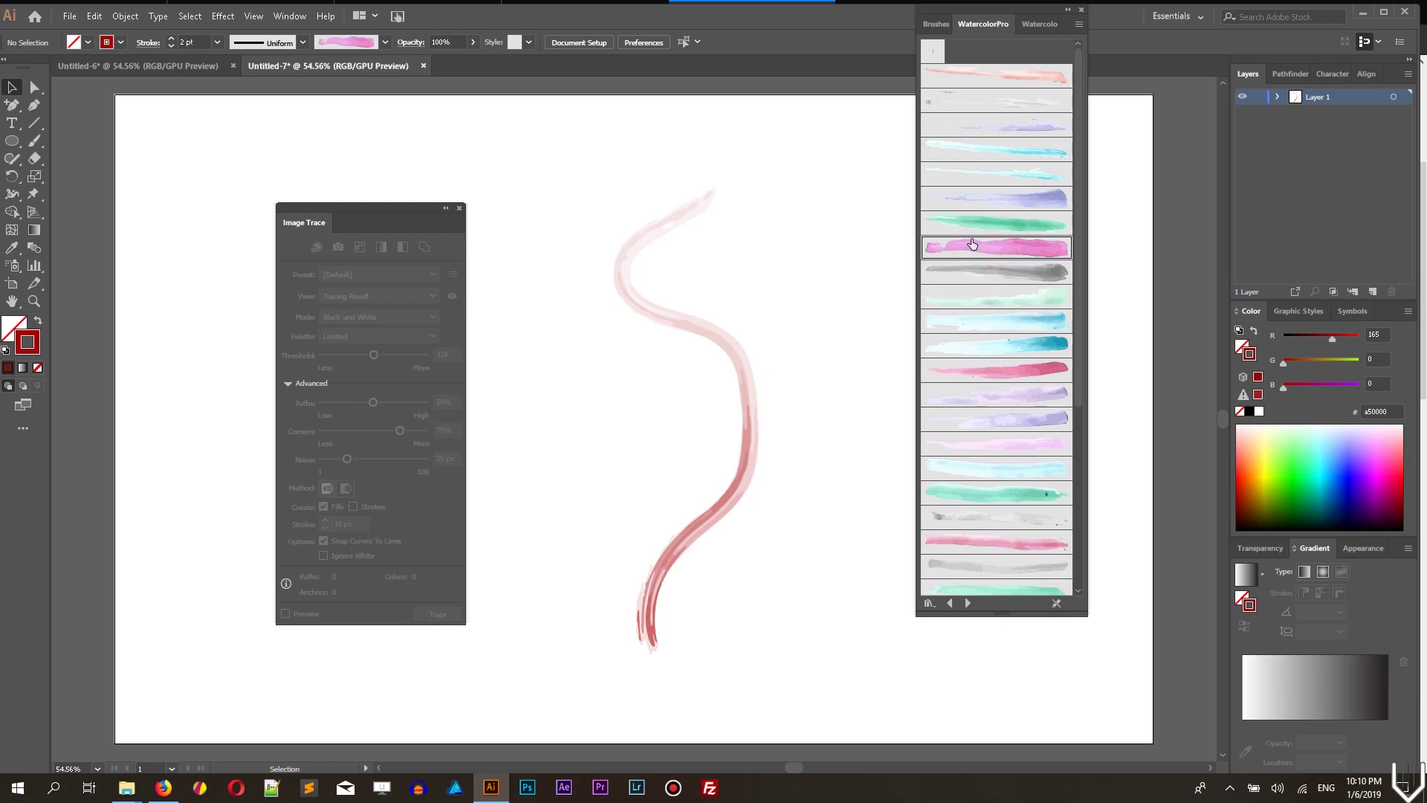
click(984, 220)
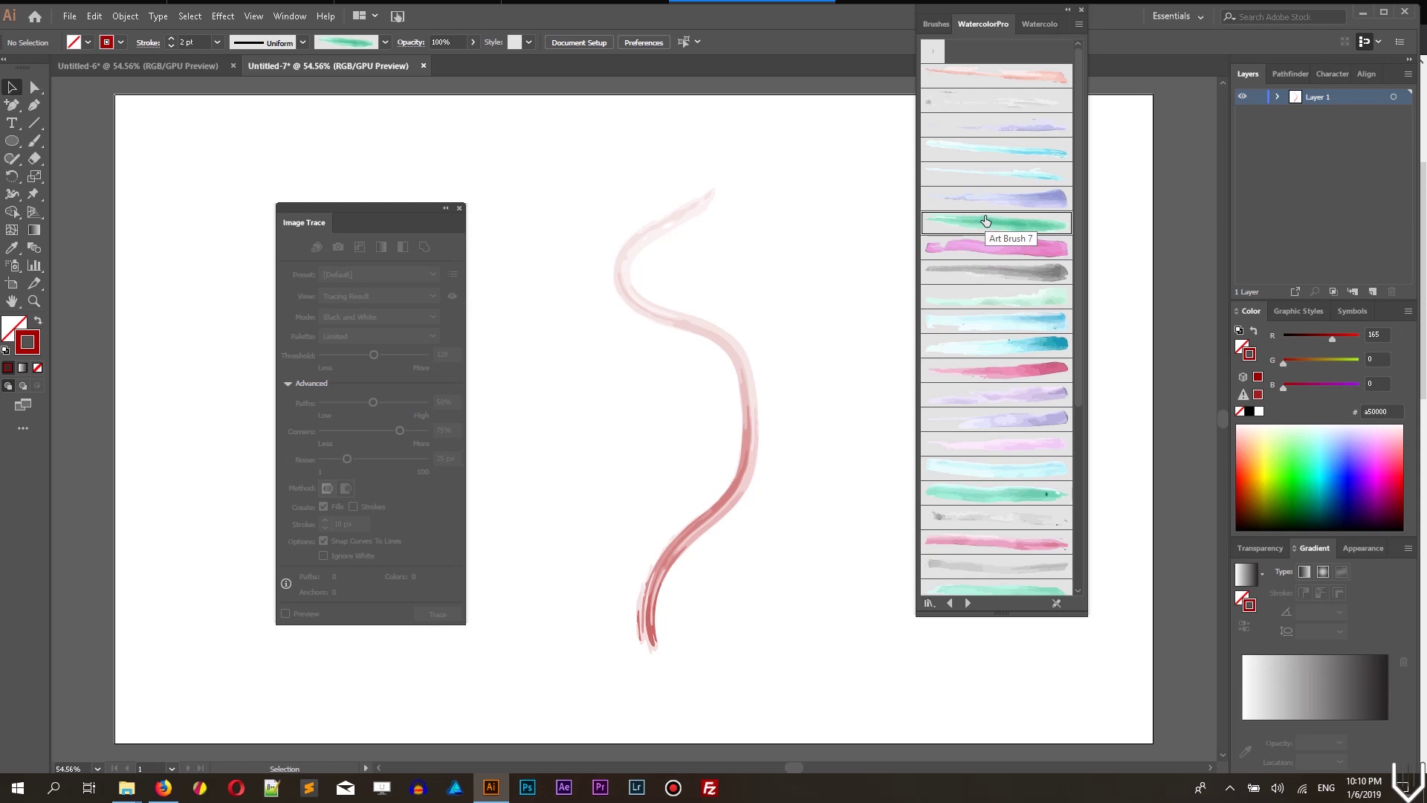
click(970, 178)
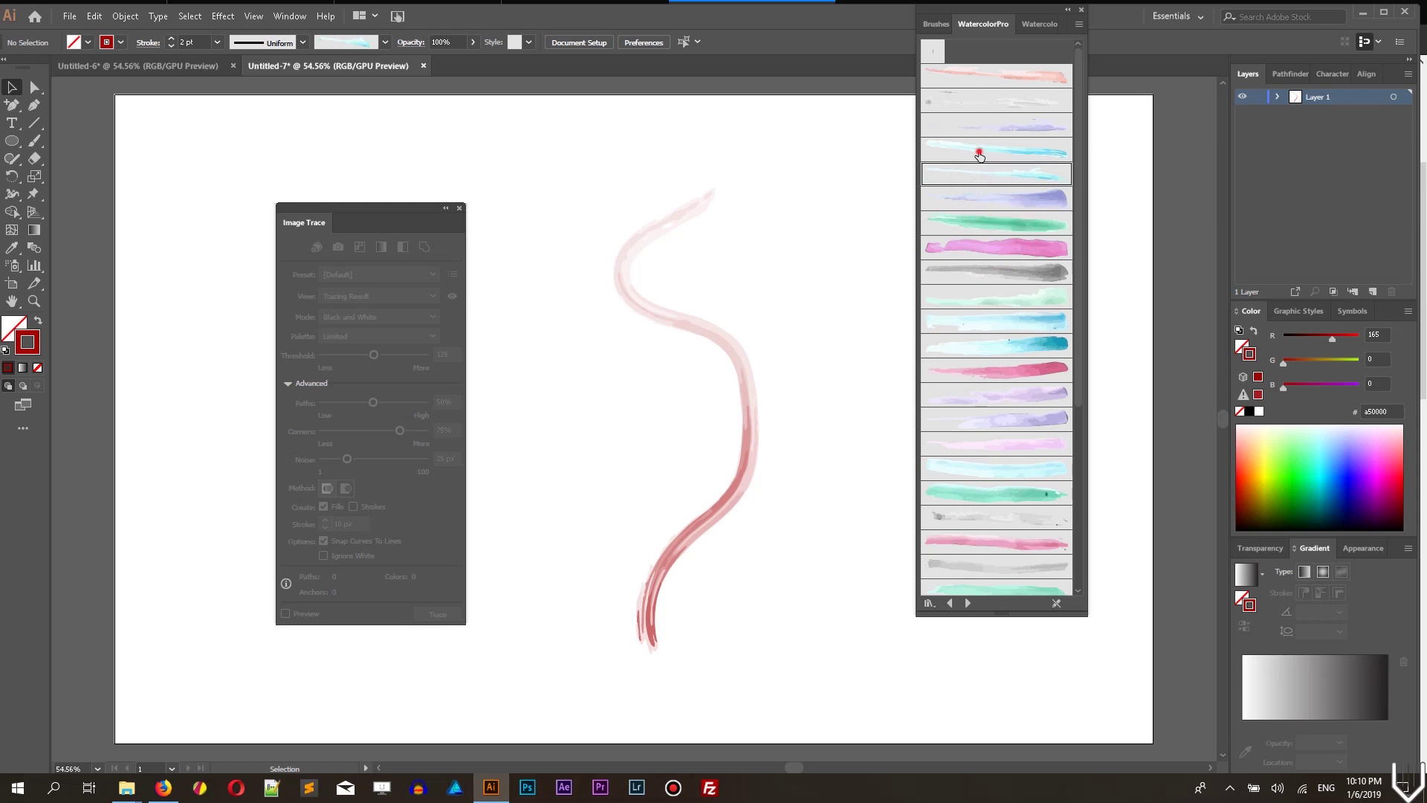
click(980, 151)
Step: With the lower pink watercolor brush, paint a second wavy stroke left of the first
click(977, 137)
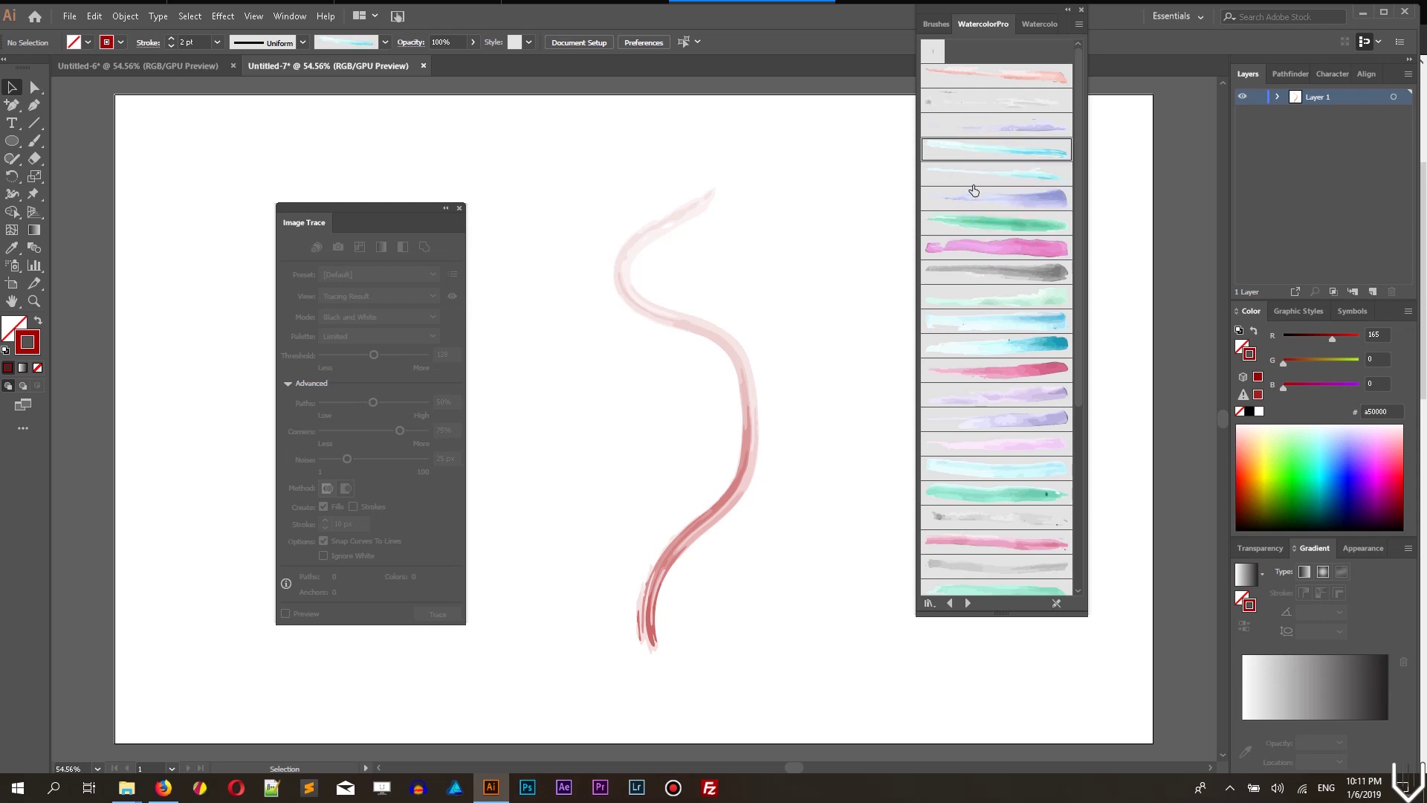
click(973, 542)
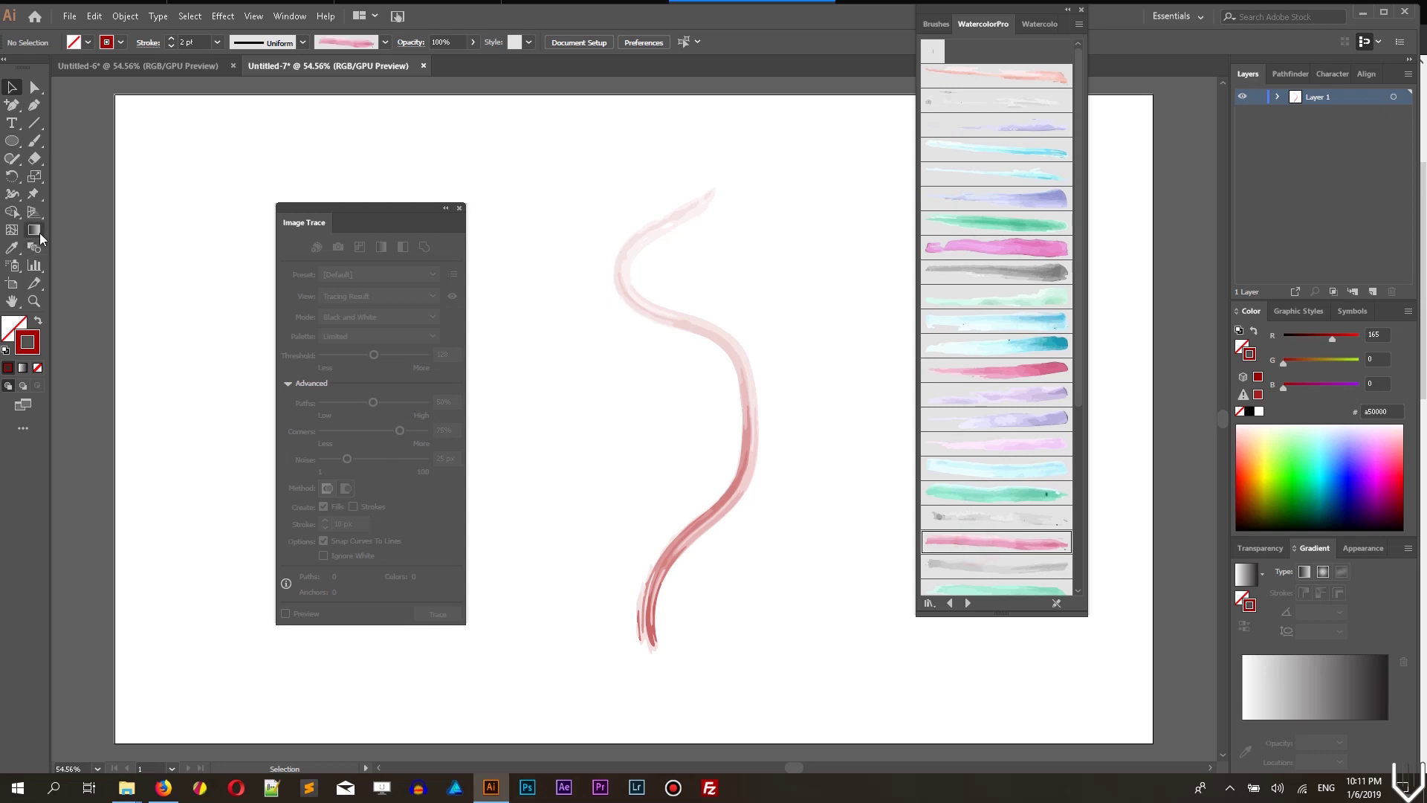
click(34, 141)
drag(572, 147, 561, 342)
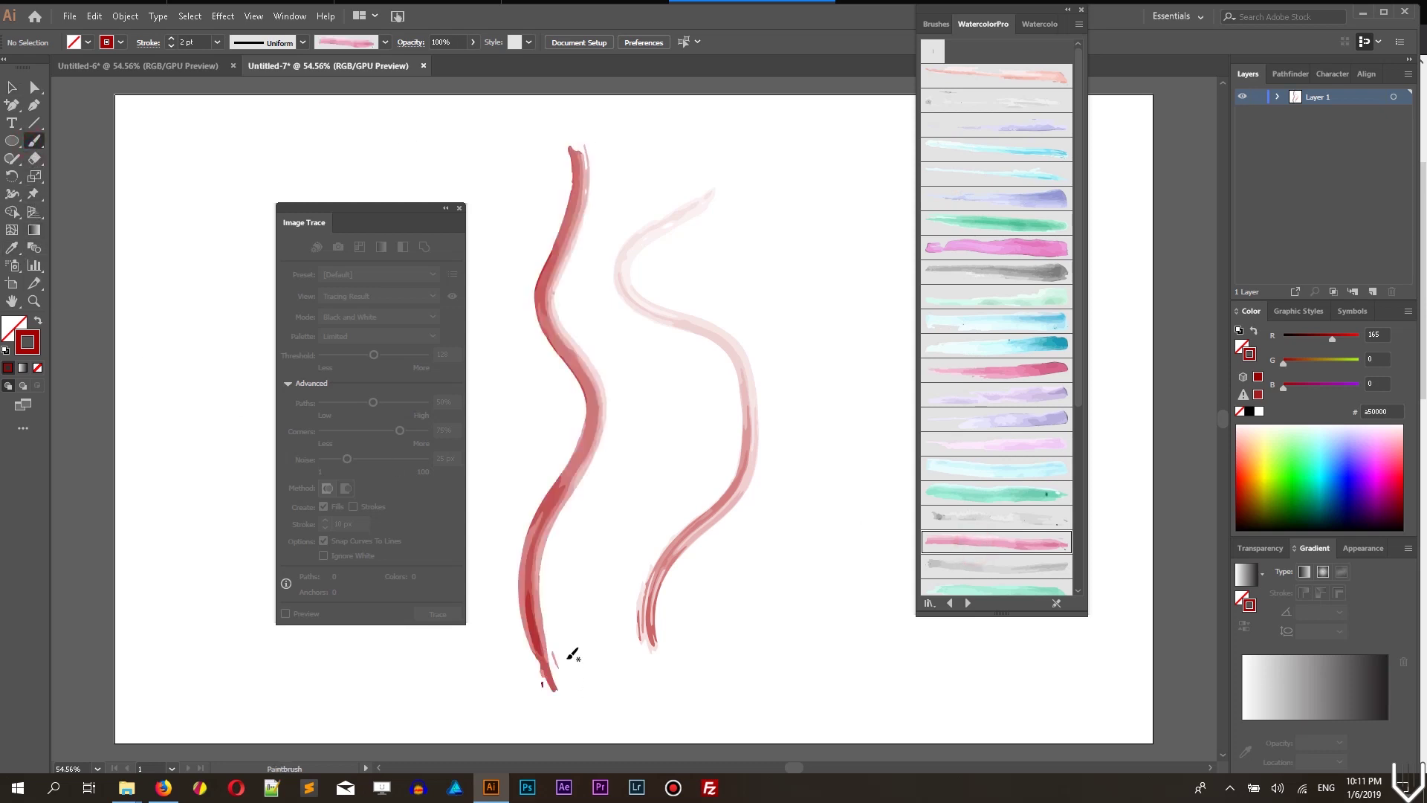
Step: Marquee-select both painted strokes and delete them
click(12, 87)
drag(806, 236, 501, 471)
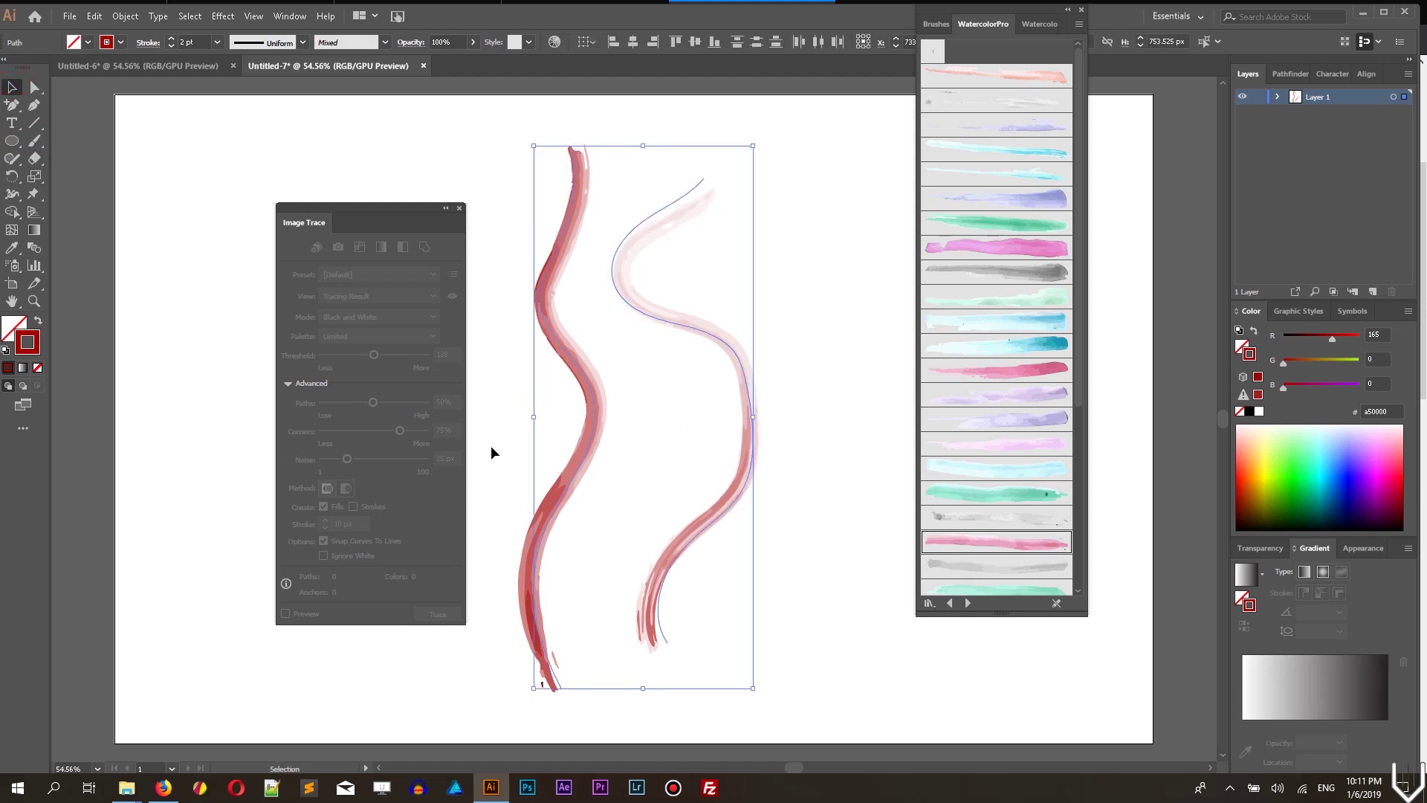
key(Delete)
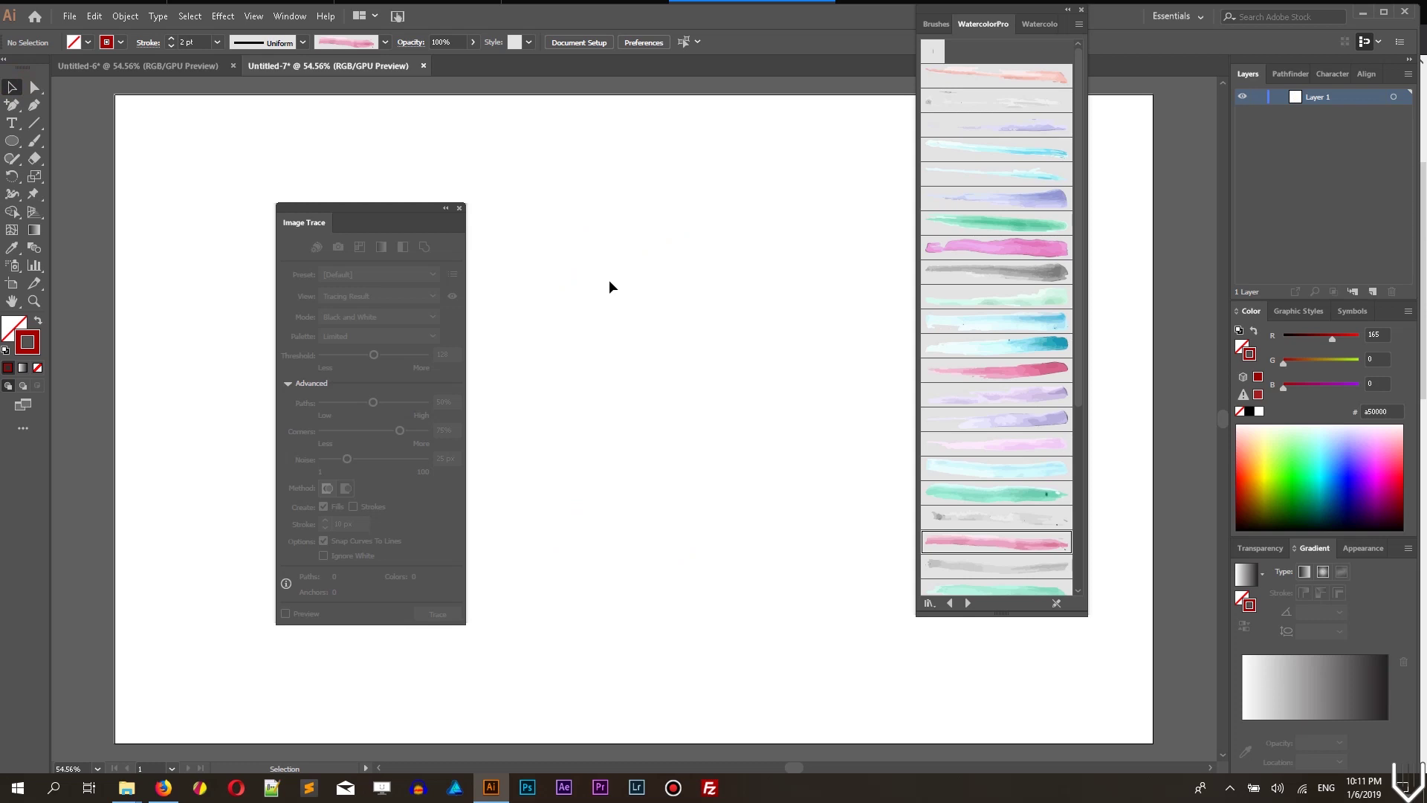